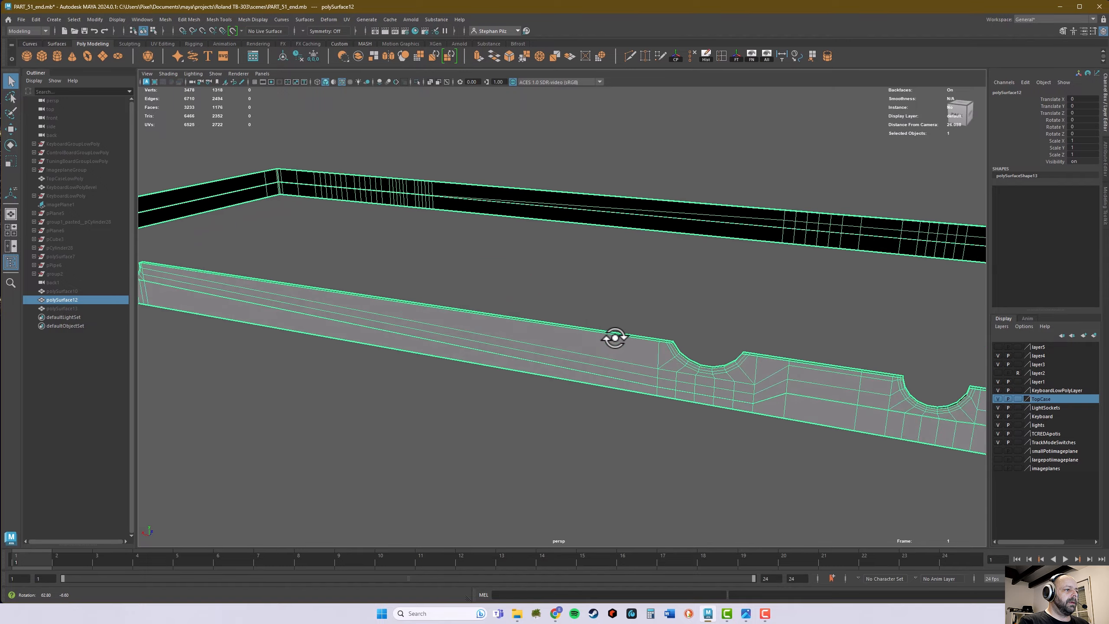
Step: Select the inner upper border edge loop running around the rim of polySurface12
alt+middle_drag(477, 309, 539, 264)
alt+right_drag(533, 352, 614, 352)
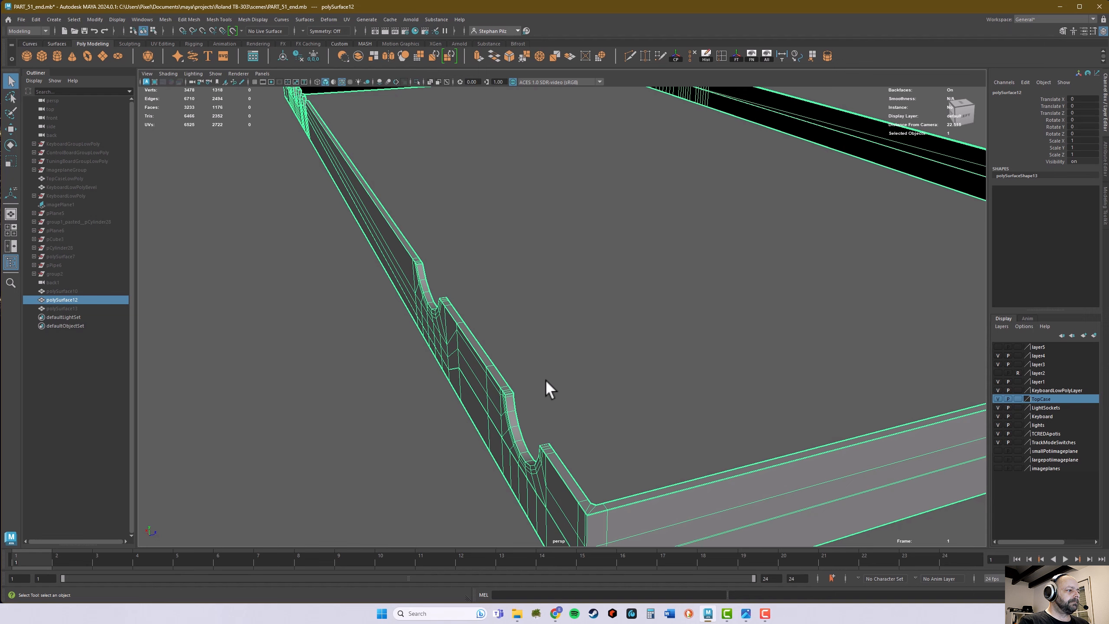
alt+drag(518, 366, 591, 410)
alt+middle_drag(773, 402, 666, 398)
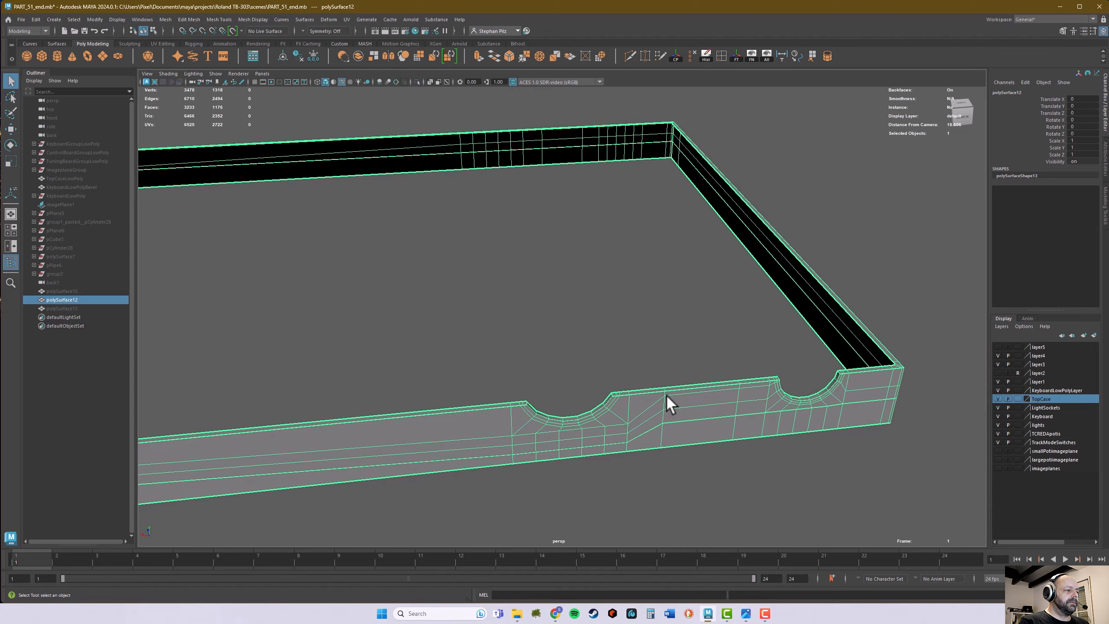
alt+right_drag(665, 399, 784, 336)
double_click(771, 435)
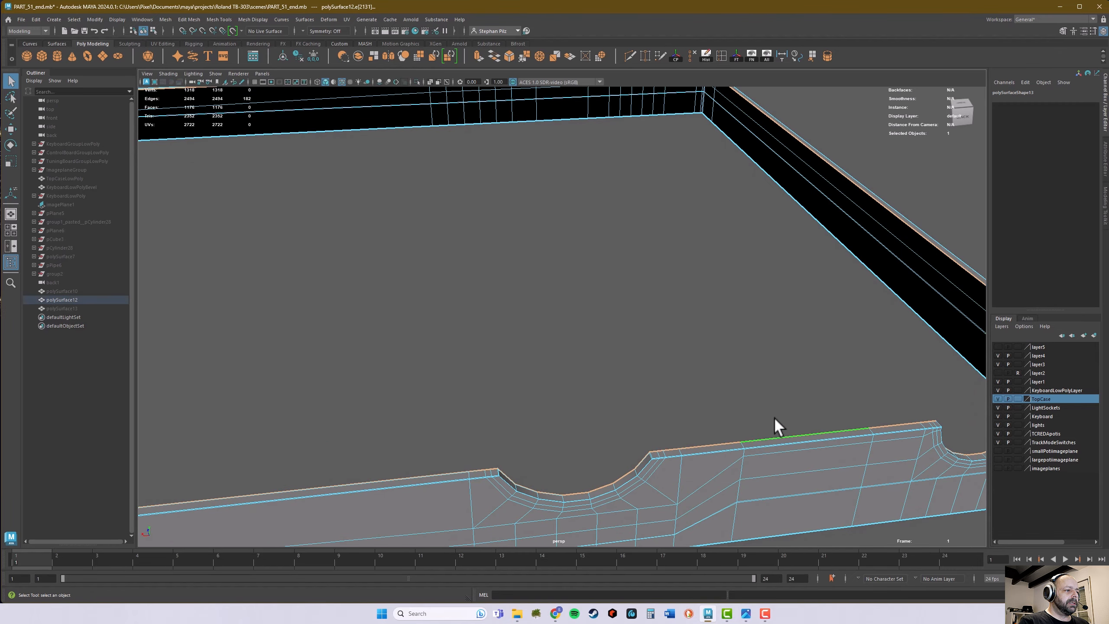
Step: Deselect the curved edges of the first notch, nearest the case corner, from the rim edge loop
alt+drag(775, 426, 598, 373)
alt+middle_drag(596, 365, 690, 362)
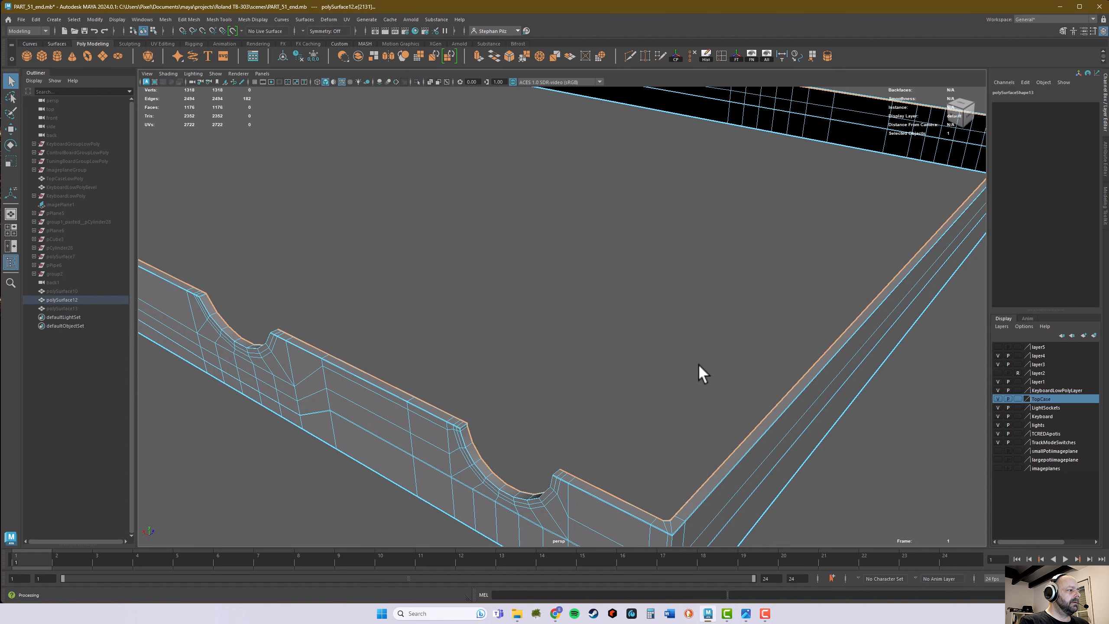
alt+drag(700, 365, 721, 326)
alt+middle_drag(720, 325, 587, 361)
alt+right_drag(588, 361, 672, 358)
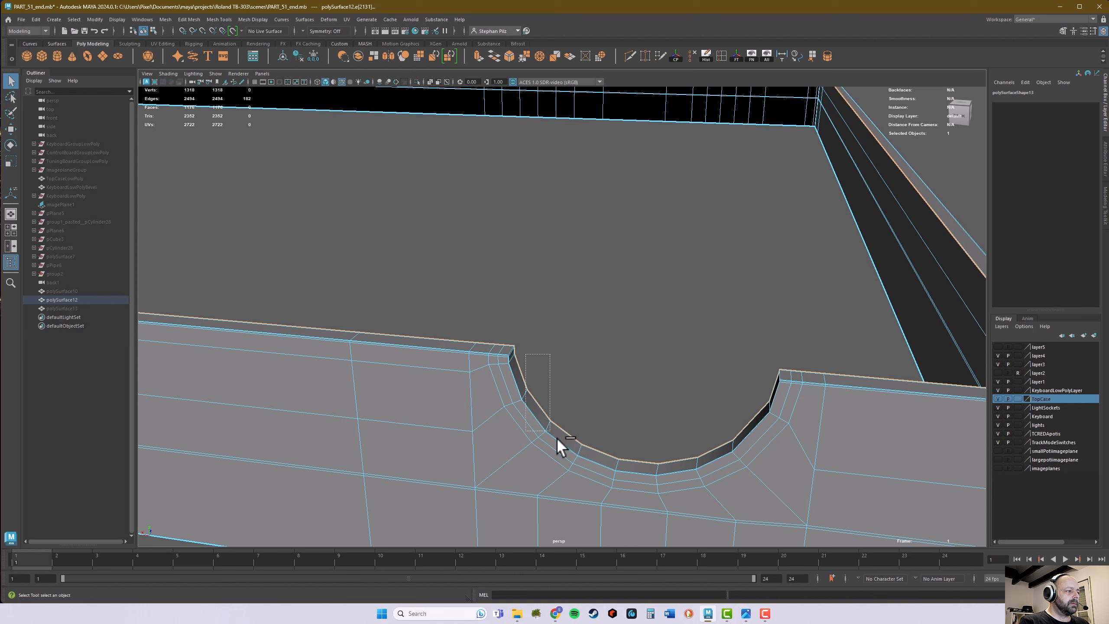
ctrl+drag(557, 437, 558, 438)
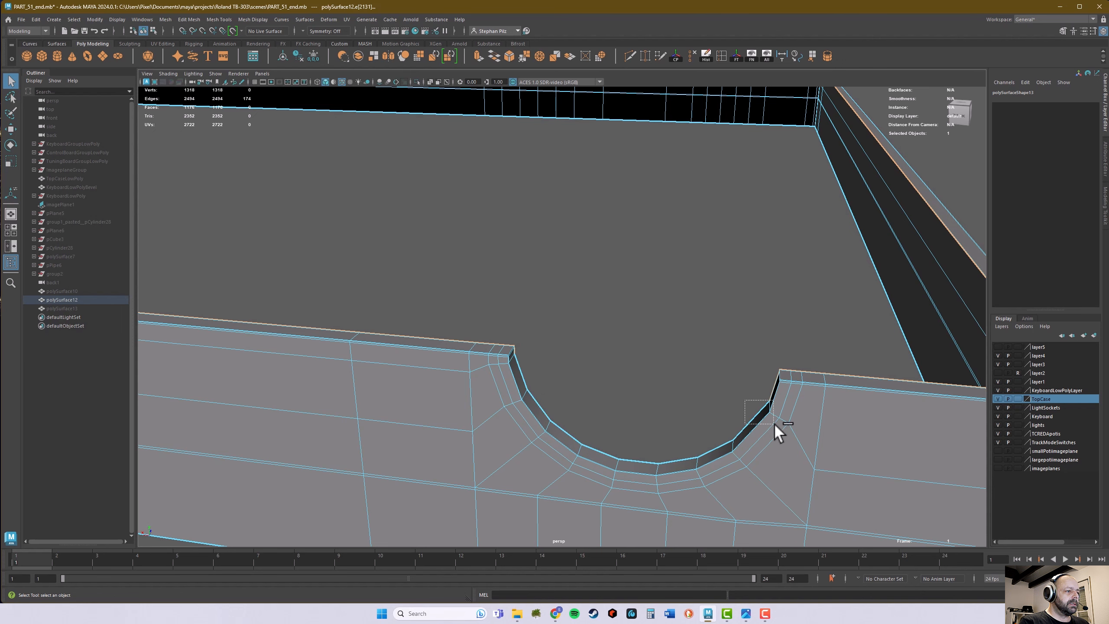
ctrl+drag(773, 422, 713, 342)
Step: Deselect the short corner edge at the right-hand end of the first notch
alt+middle_drag(713, 342, 518, 392)
alt+right_drag(518, 392, 826, 386)
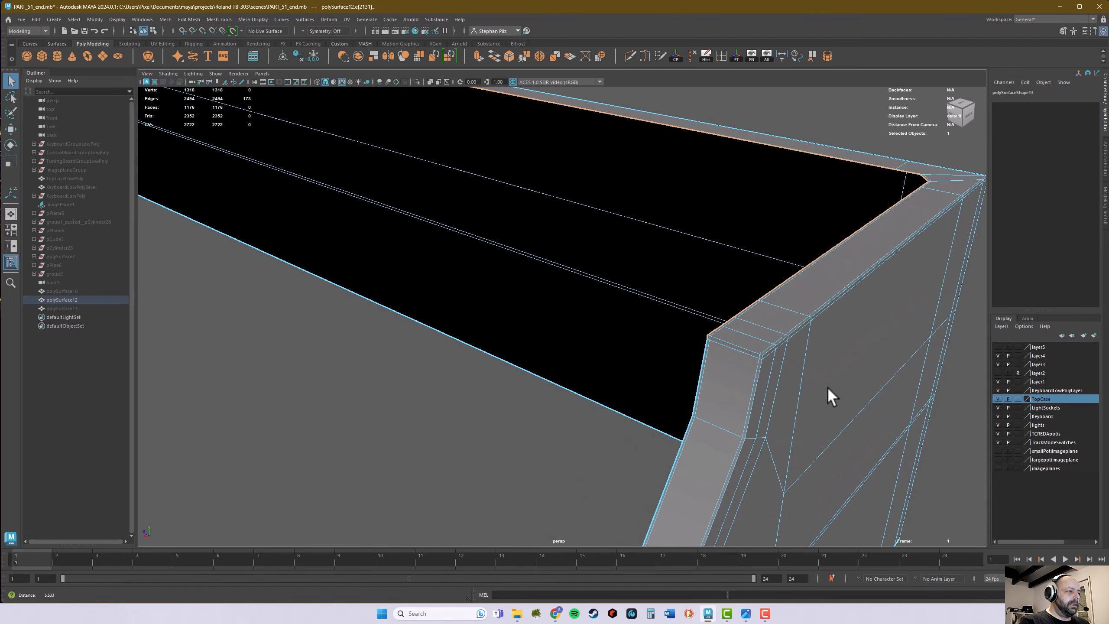
alt+right_drag(702, 388, 781, 379)
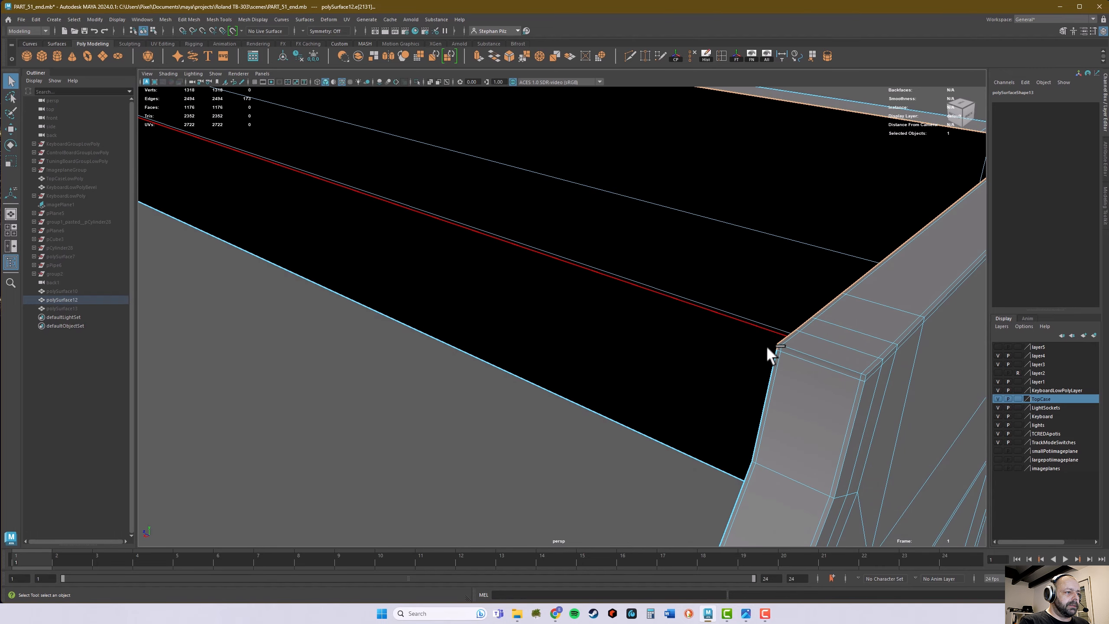
ctrl+drag(768, 349, 780, 363)
alt+middle_drag(634, 407, 604, 407)
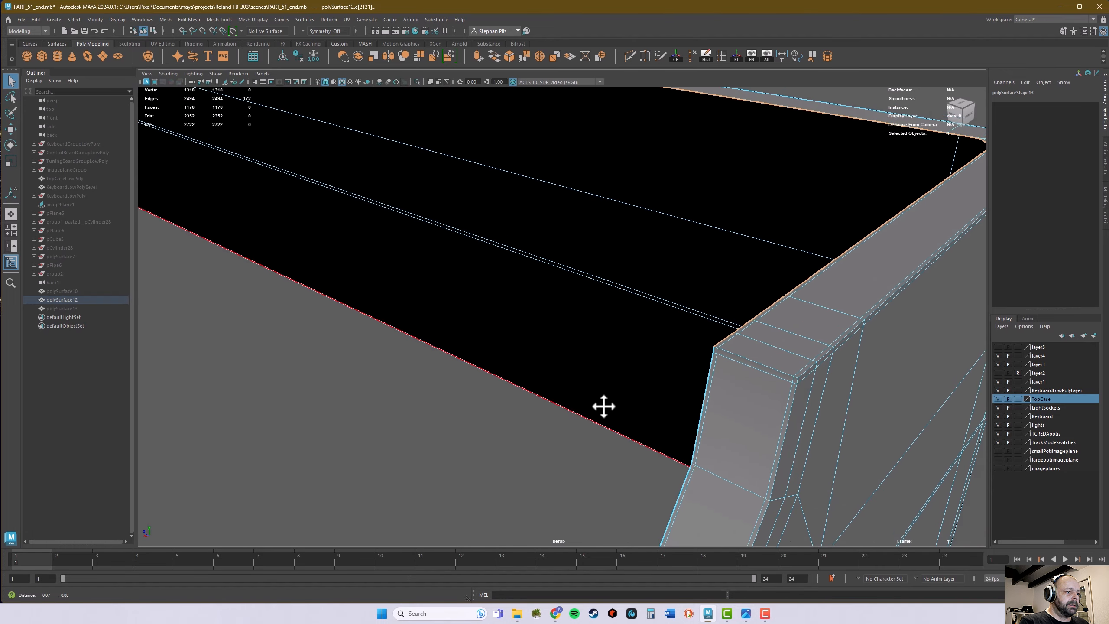
Step: Deselect the remaining short corner edges at the left-hand end of the first notch
alt+right_drag(604, 407, 454, 406)
alt+middle_drag(454, 406, 493, 377)
alt+drag(541, 365, 454, 343)
alt+middle_drag(280, 341, 528, 391)
alt+drag(528, 391, 386, 391)
alt+middle_drag(256, 382, 619, 451)
alt+right_drag(619, 451, 719, 422)
alt+middle_drag(719, 423, 633, 421)
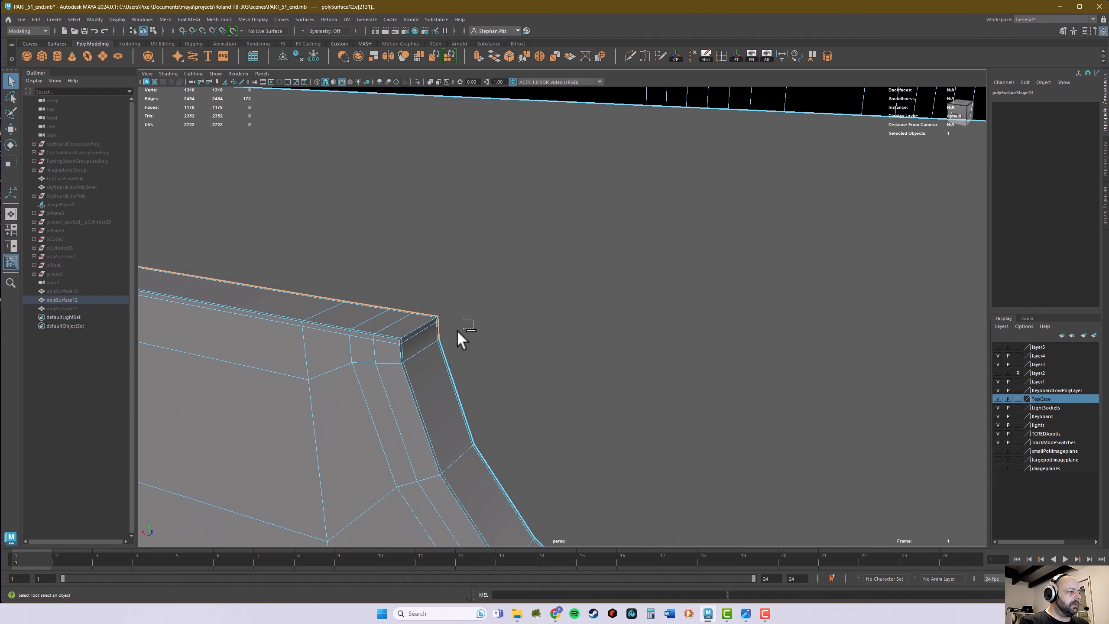
ctrl+drag(473, 319, 437, 355)
Step: Deselect the left-hand side, corner and bottom edges of the second notch from the rim selection
mouse_move(414, 310)
alt+middle_down()
mouse_move(703, 391)
mouse_move(1007, 422)
alt+middle_up()
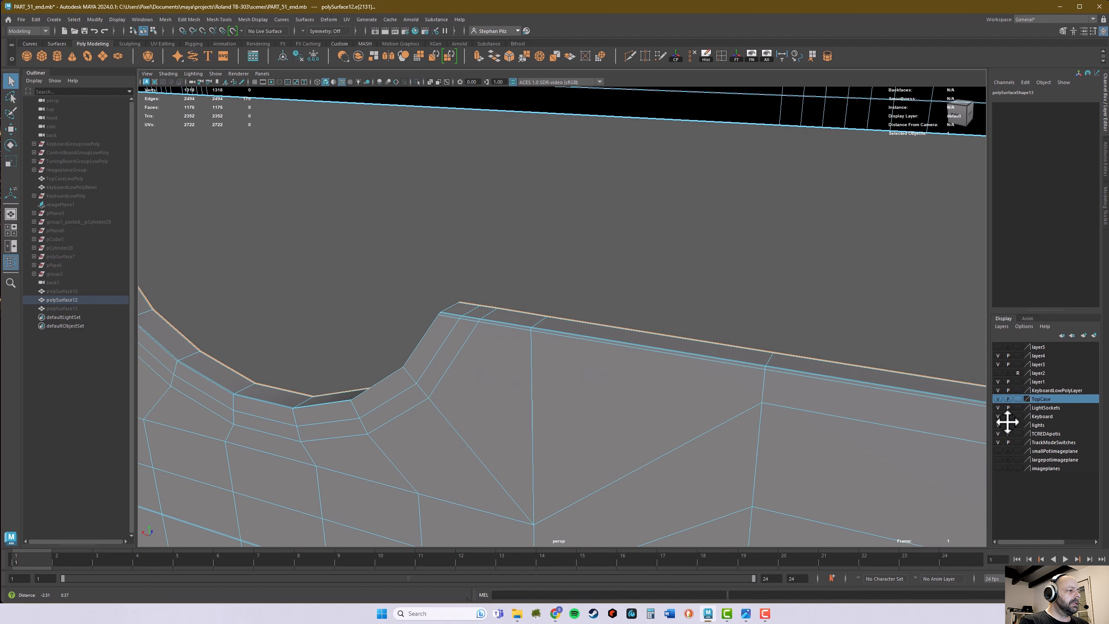
mouse_move(354, 317)
alt+middle_down()
mouse_move(554, 376)
mouse_move(614, 374)
alt+middle_up()
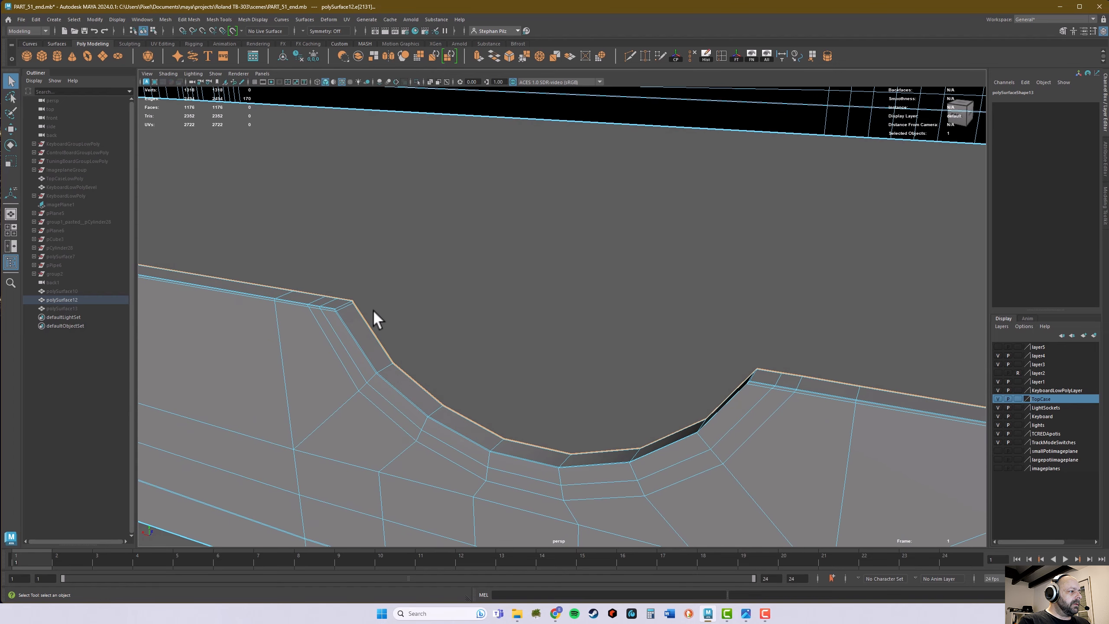
ctrl+drag(373, 304, 398, 358)
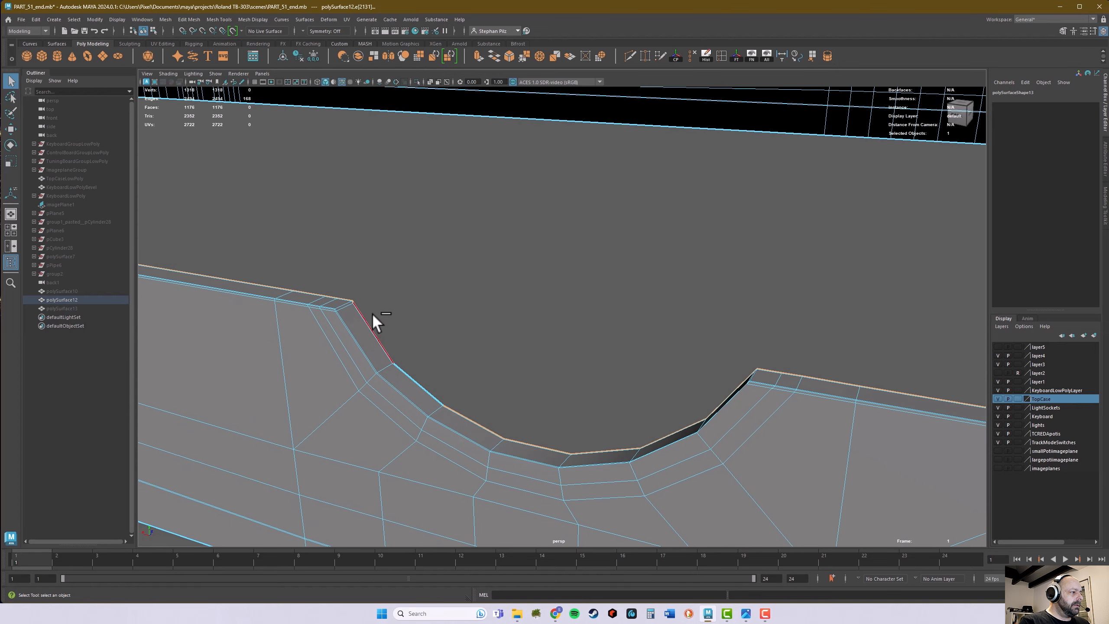
ctrl+right_drag(345, 327, 350, 324)
scroll(371, 320, up, 5)
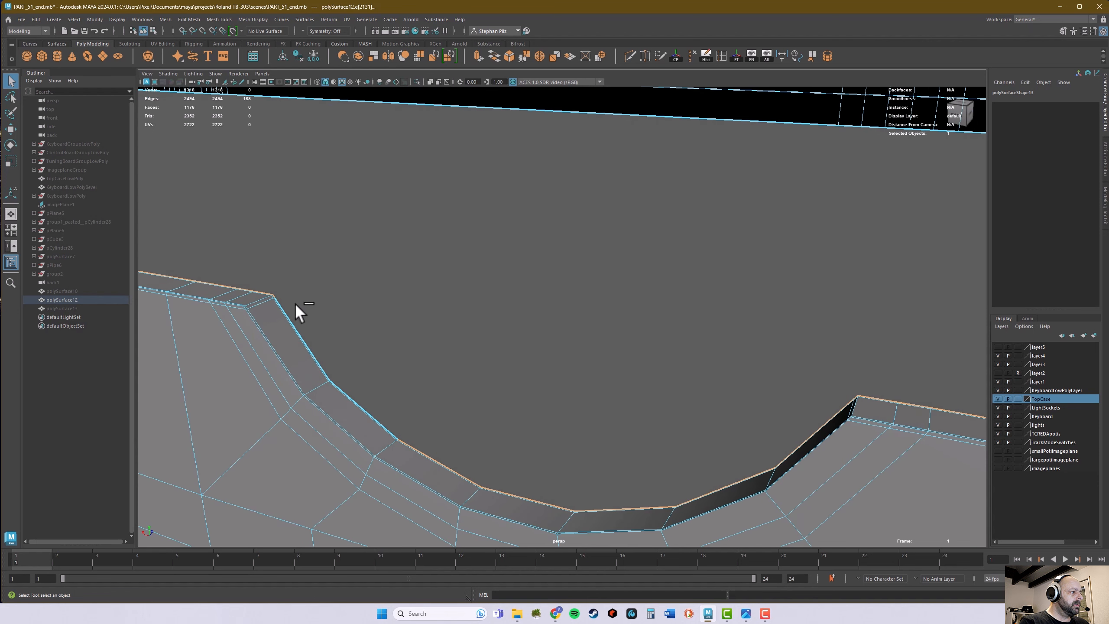
ctrl+click(274, 297)
alt+middle_drag(573, 352, 472, 301)
ctrl+drag(290, 334, 491, 474)
Step: Deselect the right-hand curved edges and the short corner edge of the second notch
alt+drag(560, 414, 624, 398)
alt+middle_drag(624, 398, 277, 374)
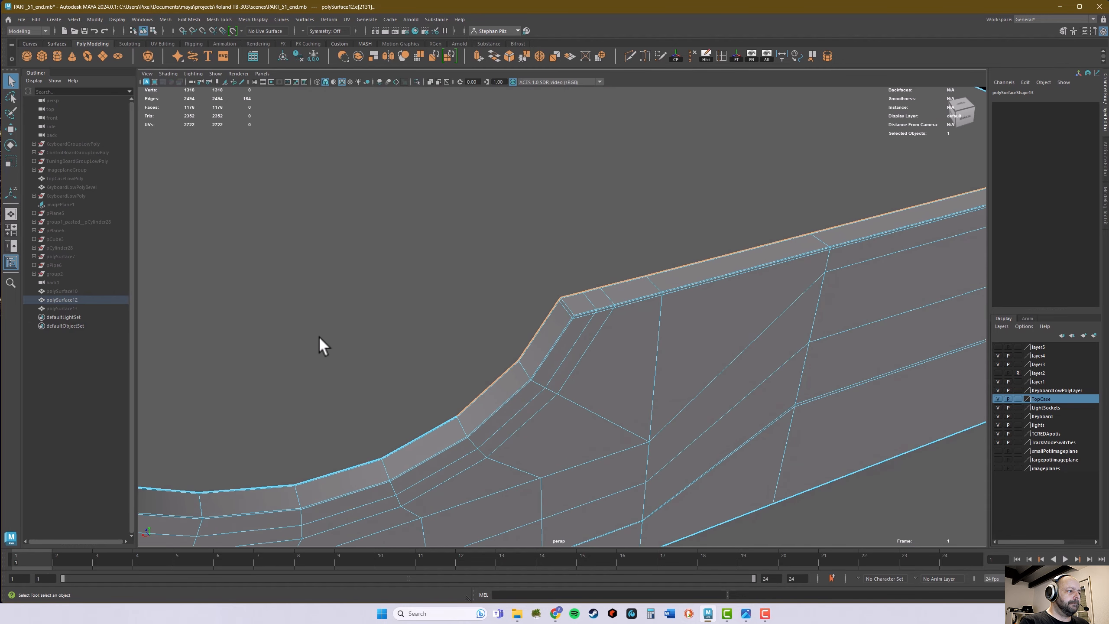
ctrl+drag(326, 329, 499, 457)
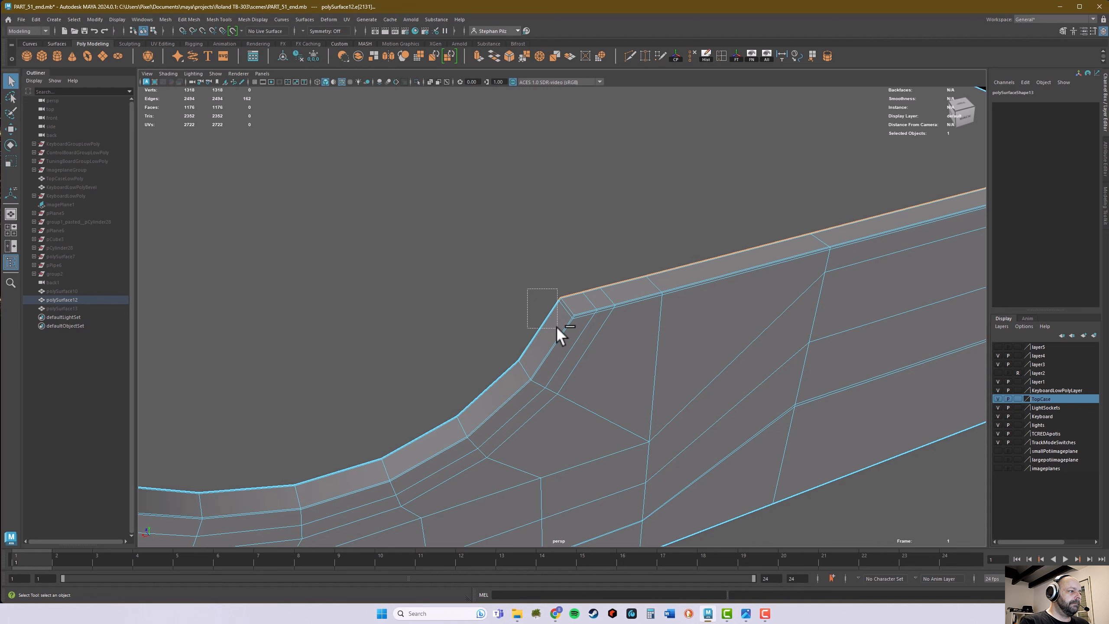
ctrl+drag(556, 326, 556, 326)
alt+right_drag(497, 314, 732, 300)
ctrl+drag(552, 293, 553, 293)
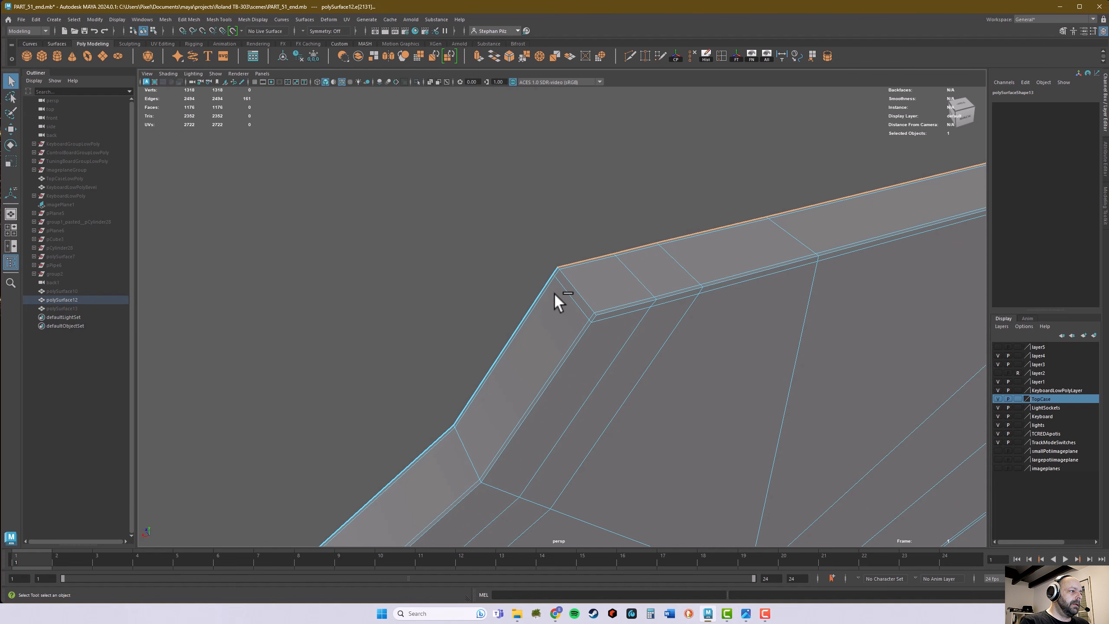
Step: Deselect the bottom edges of the third notch along the wall from the rim selection
alt+right_drag(508, 330, 350, 312)
alt+middle_drag(350, 312, 539, 282)
alt+right_drag(540, 283, 247, 299)
alt+middle_drag(248, 299, 570, 271)
alt+right_drag(485, 289, 166, 350)
alt+right_drag(381, 342, 46, 382)
alt+middle_drag(285, 366, 819, 241)
alt+drag(819, 242, 638, 295)
alt+right_drag(639, 295, 812, 350)
alt+right_drag(501, 374, 475, 370)
alt+right_drag(538, 354, 607, 365)
ctrl+drag(426, 359, 545, 394)
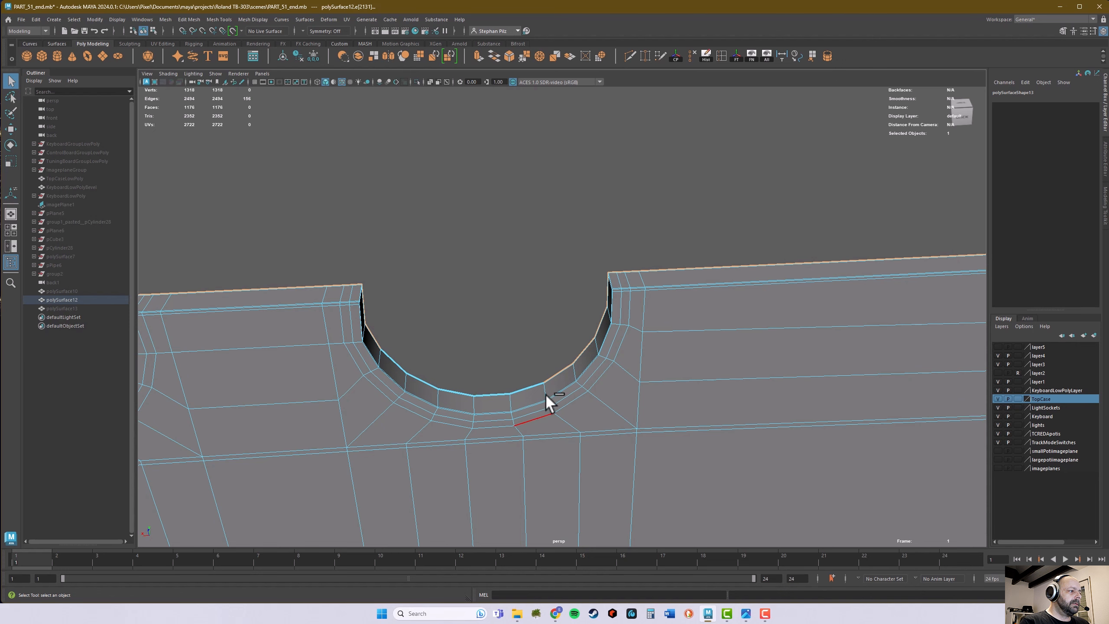
Step: Deselect the right-hand curved edges and tiny corner edge of the third notch
alt+drag(681, 345, 763, 238)
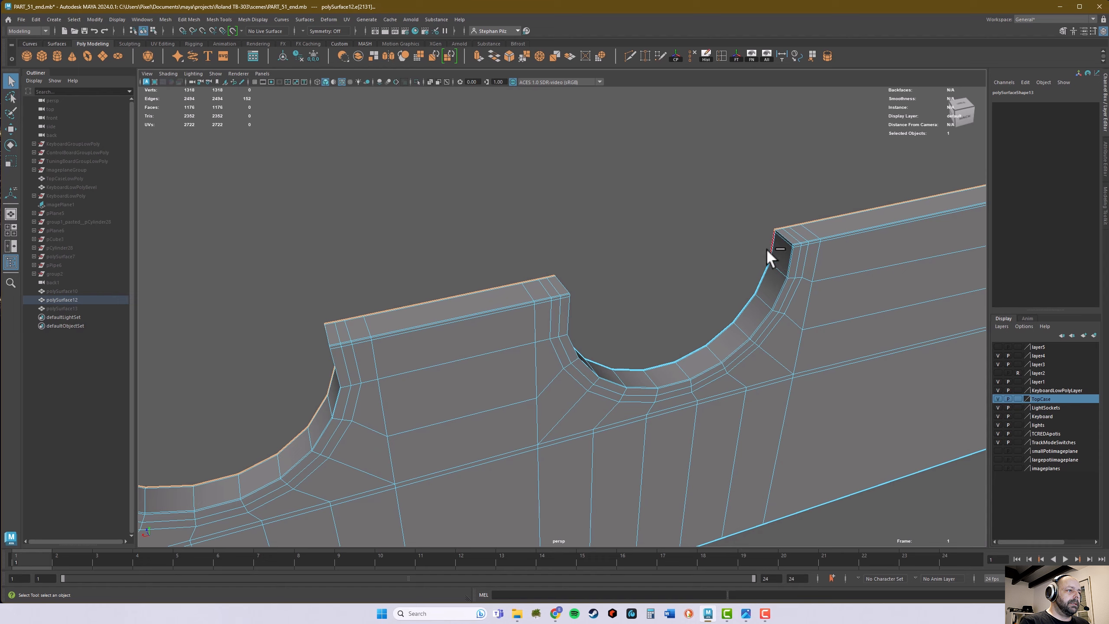
alt+right_drag(754, 250, 819, 242)
alt+middle_drag(757, 242, 723, 253)
alt+right_drag(590, 292, 625, 300)
ctrl+drag(729, 222, 731, 225)
Step: Deselect the remaining left-hand edges of the third notch up to its corner
alt+middle_drag(711, 214, 508, 306)
key(f)
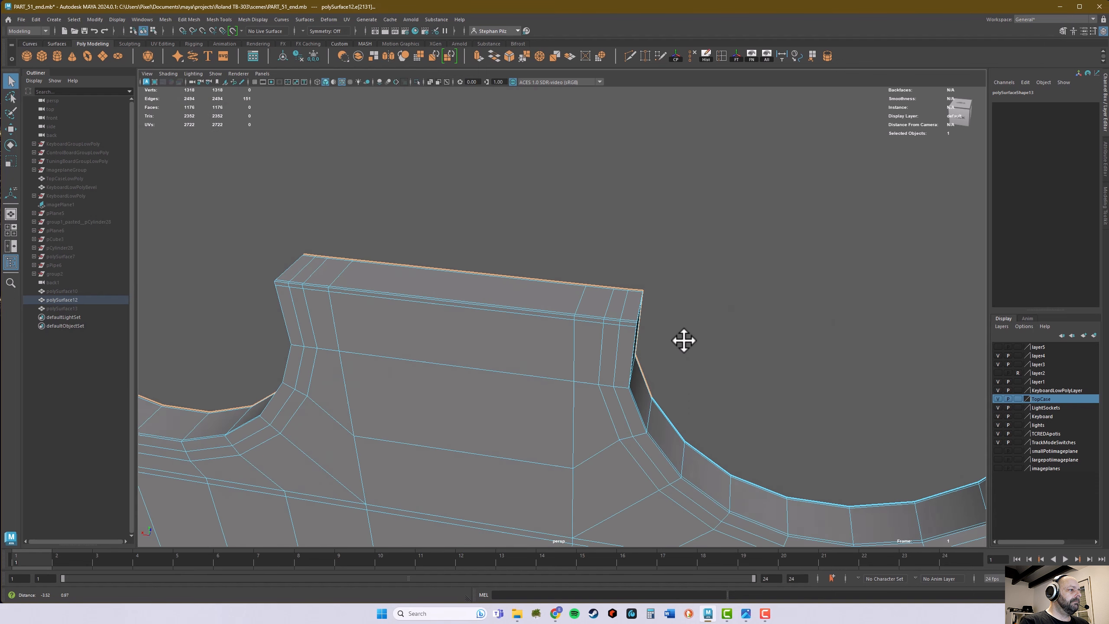
ctrl+drag(425, 331, 356, 215)
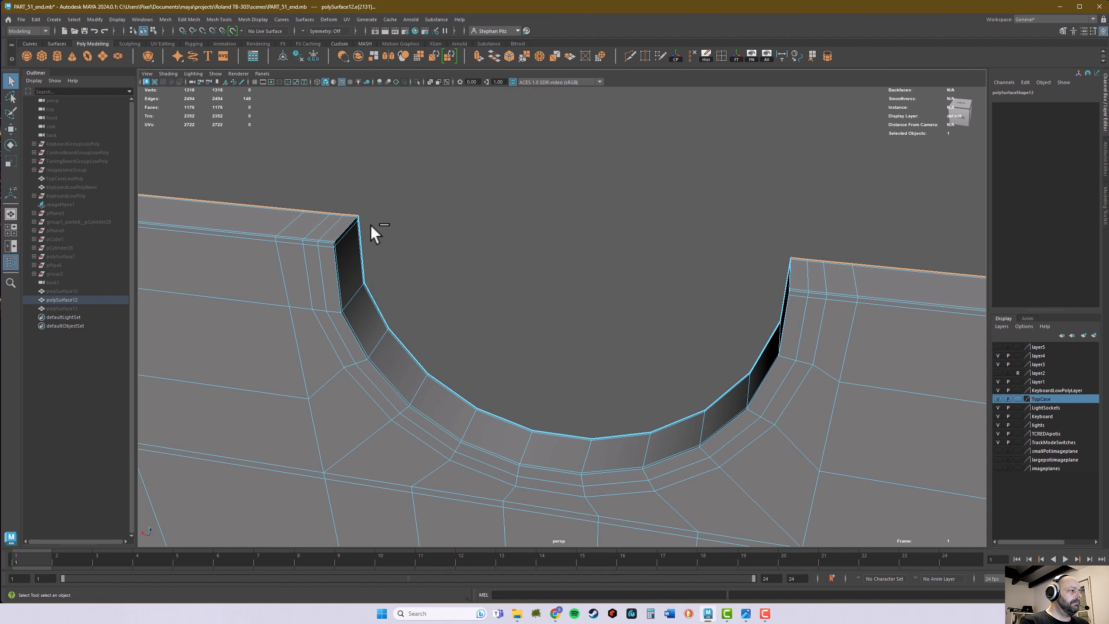
Step: Deselect the left-hand side and bottom edges of the fourth notch from the rim selection
alt+middle_drag(370, 223, 499, 264)
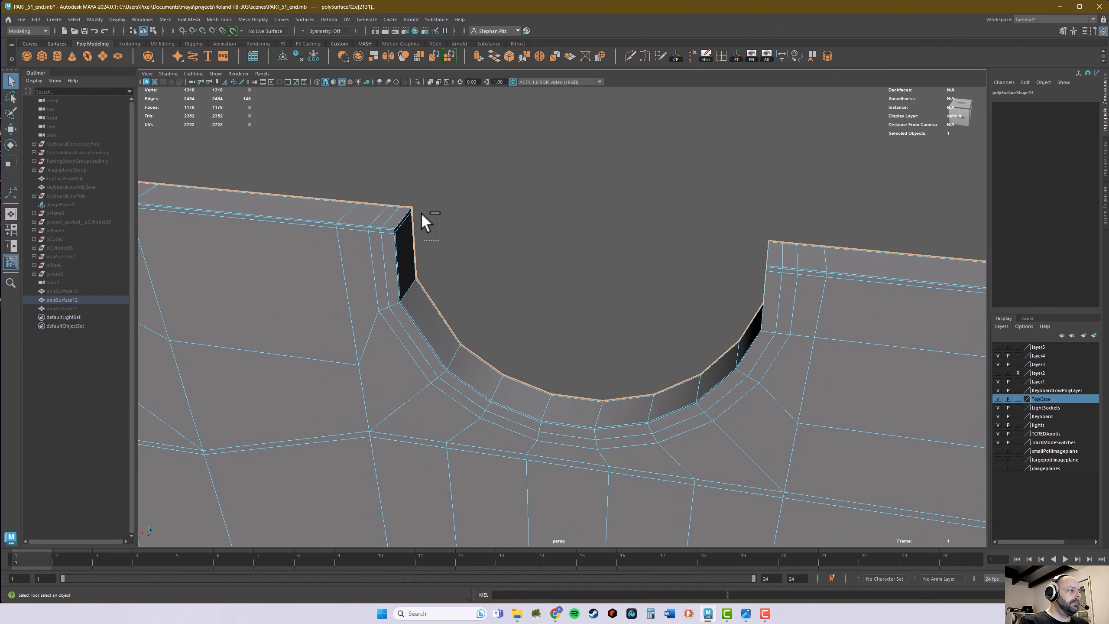
ctrl+drag(411, 206, 414, 213)
ctrl+drag(466, 335, 585, 395)
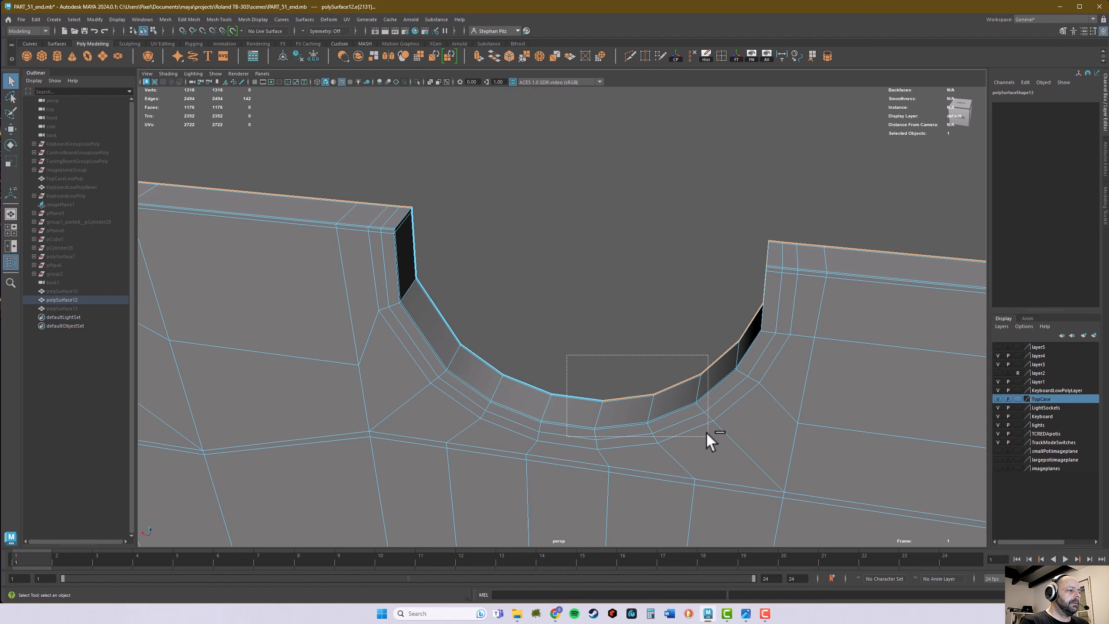
ctrl+drag(705, 431, 707, 433)
Step: Deselect the right-hand curved edges of the fourth notch up to the ledge
alt+middle_drag(720, 379, 532, 433)
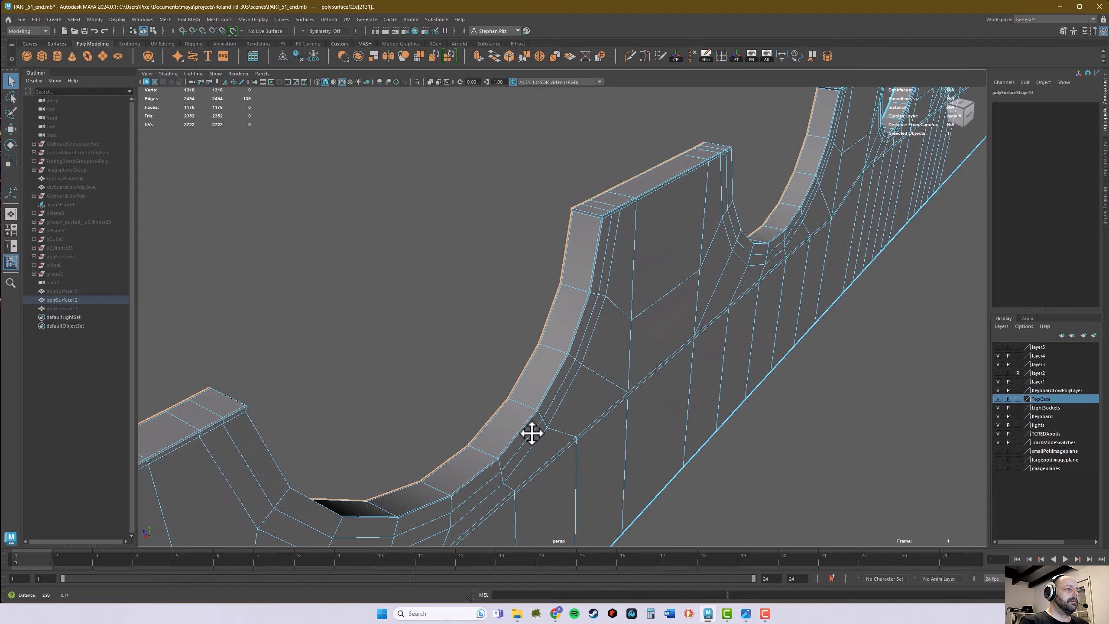
alt+right_drag(532, 433, 419, 509)
alt+middle_drag(419, 509, 376, 529)
alt+middle_drag(760, 327, 663, 382)
alt+right_drag(624, 361, 816, 330)
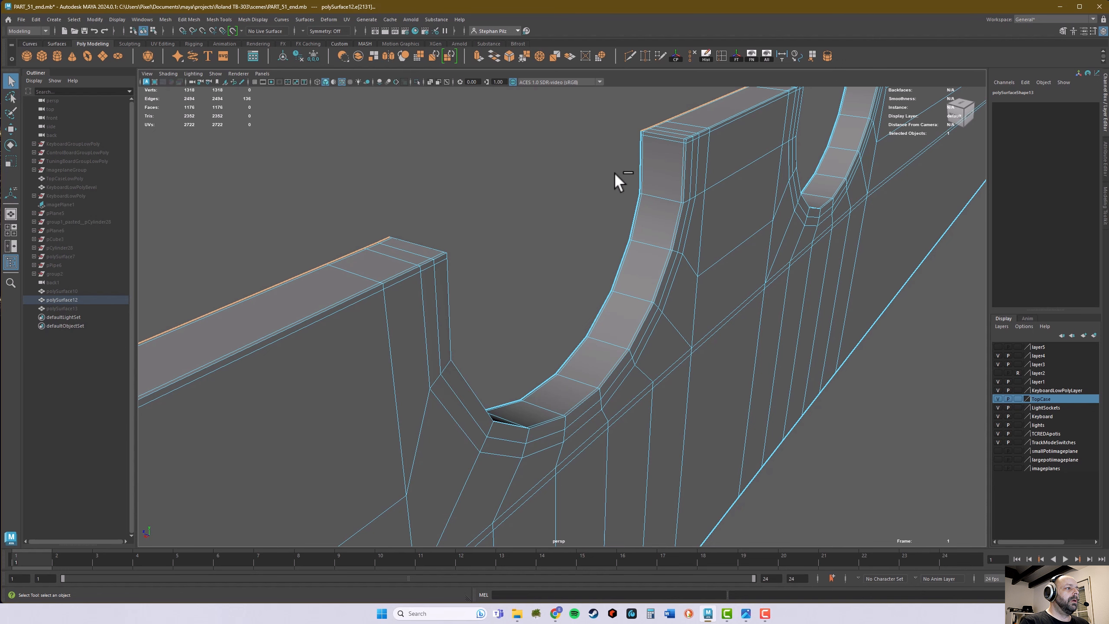
Step: Deselect the right-hand side and bottom edges of the fifth notch from the rim selection
alt+right_drag(610, 214, 362, 279)
alt+middle_drag(362, 280, 457, 183)
ctrl+drag(525, 196, 585, 261)
alt+right_drag(586, 260, 740, 216)
alt+drag(740, 216, 579, 281)
alt+middle_drag(506, 335, 513, 260)
alt+right_drag(513, 260, 412, 266)
ctrl+drag(413, 241, 576, 387)
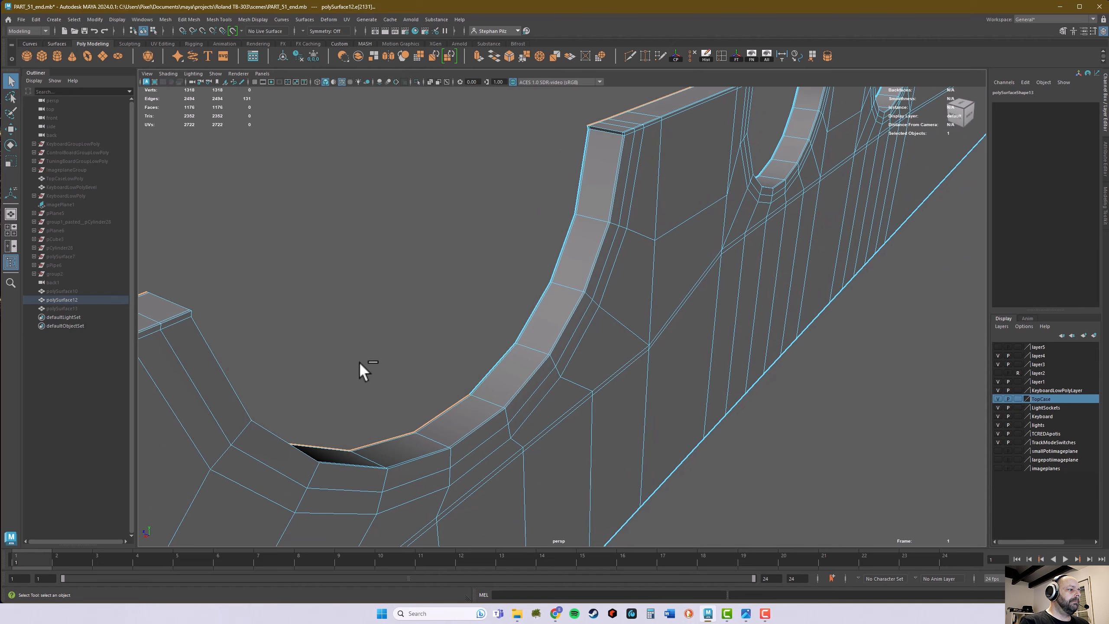
ctrl+drag(360, 362, 506, 494)
Step: Deselect the left-hand curved edges and short corner edge of the fifth notch
alt+drag(453, 430, 311, 388)
alt+middle_drag(311, 388, 606, 474)
alt+drag(607, 474, 493, 439)
alt+middle_drag(494, 439, 551, 453)
alt+right_drag(433, 427, 587, 427)
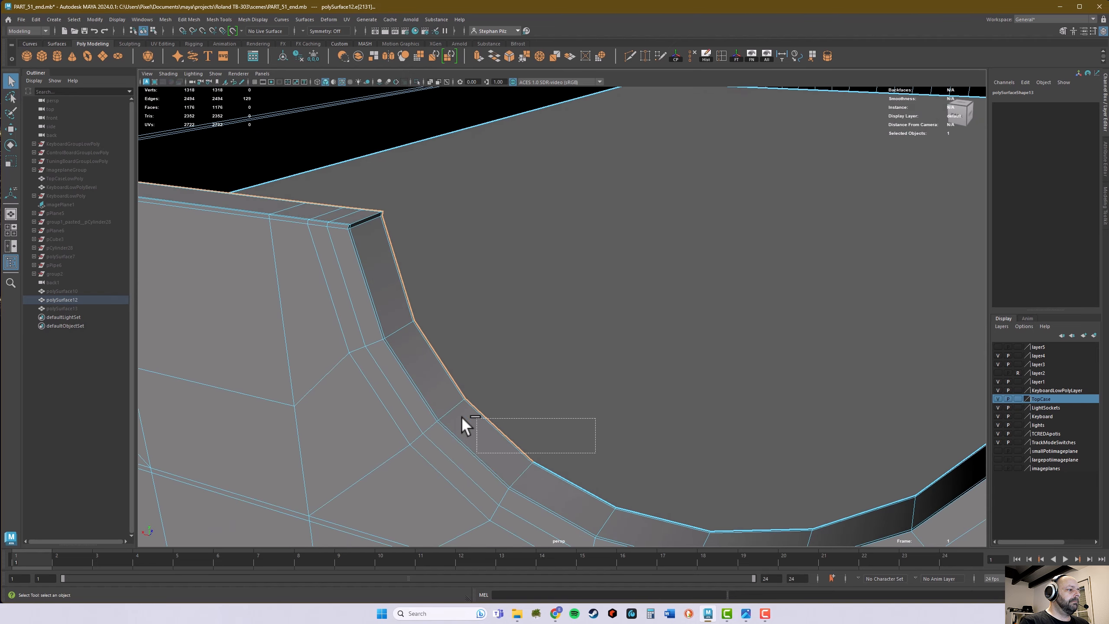
ctrl+drag(461, 416, 463, 417)
ctrl+drag(543, 459, 408, 314)
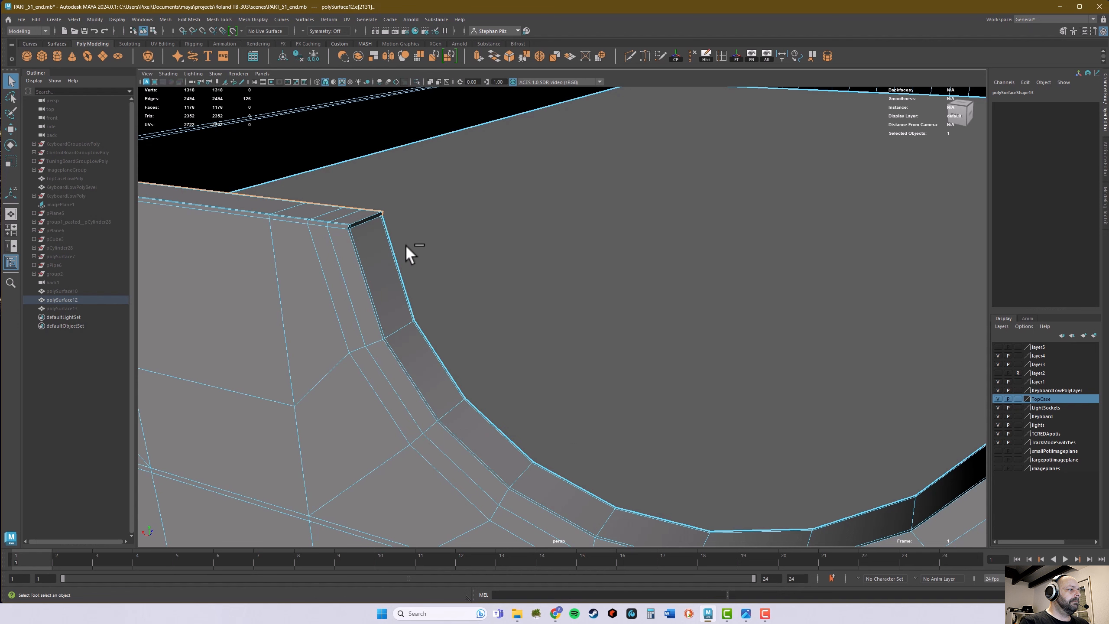
ctrl+drag(387, 219, 377, 210)
Step: Deselect the short corner edge, left-hand side and bottom edges of the sixth notch
alt+middle_drag(339, 264, 619, 294)
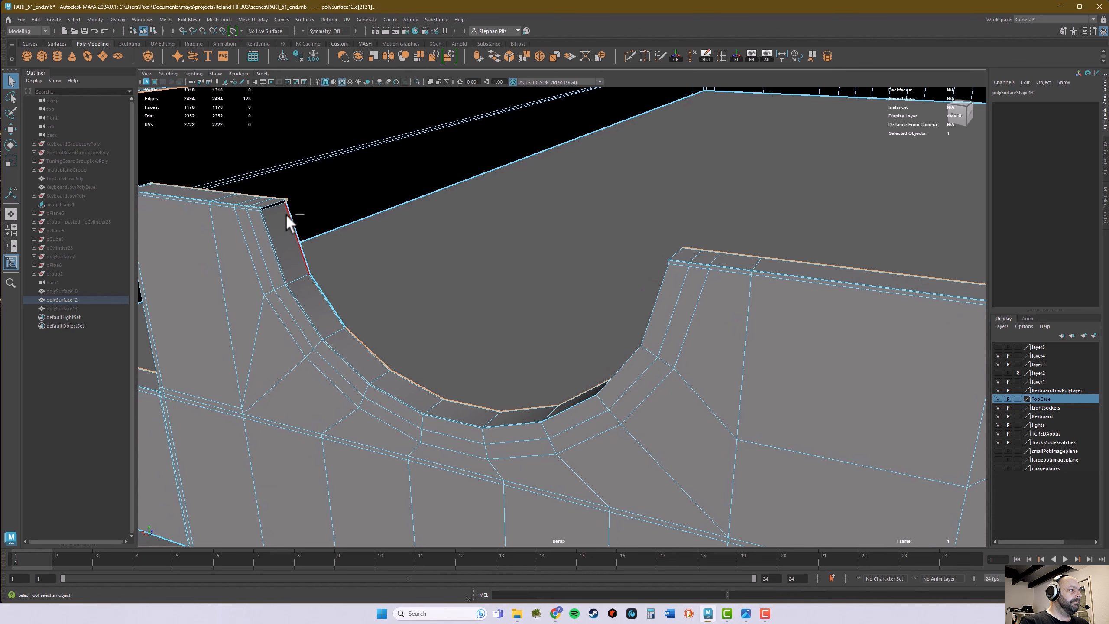
alt+right_drag(276, 219, 422, 255)
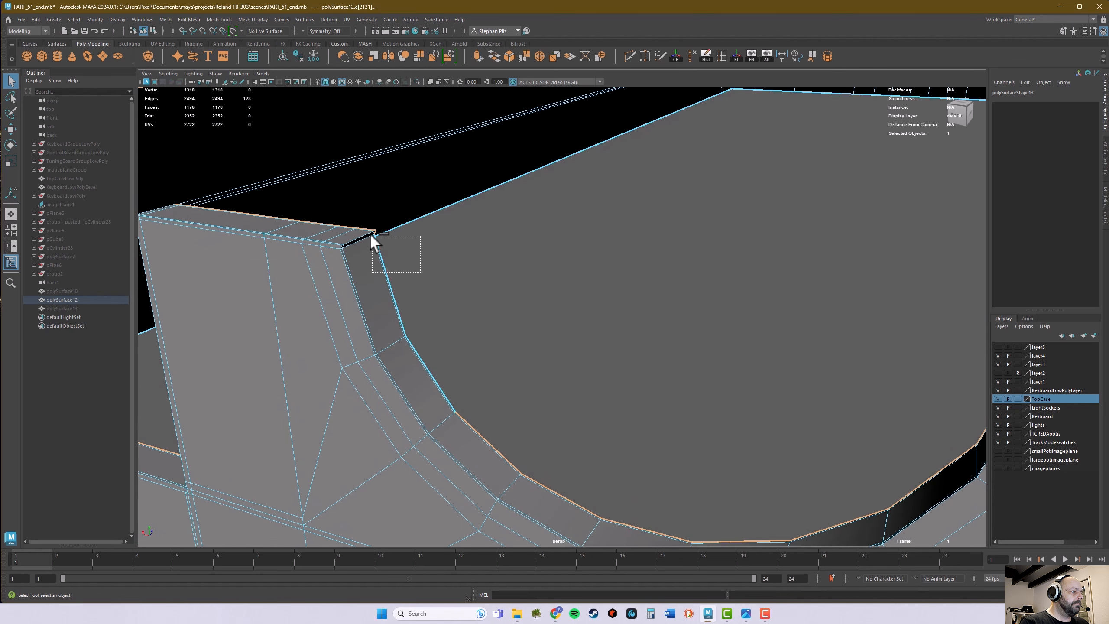
drag(370, 234, 367, 230)
alt+middle_drag(597, 295, 536, 305)
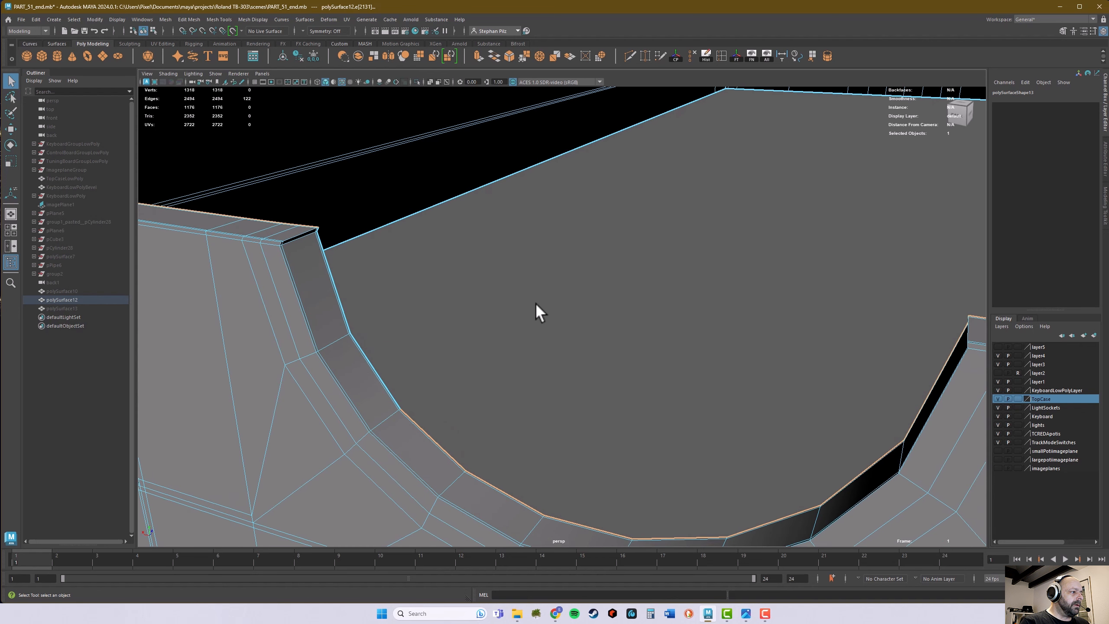
ctrl+drag(437, 453, 533, 504)
alt+middle_drag(893, 487, 736, 378)
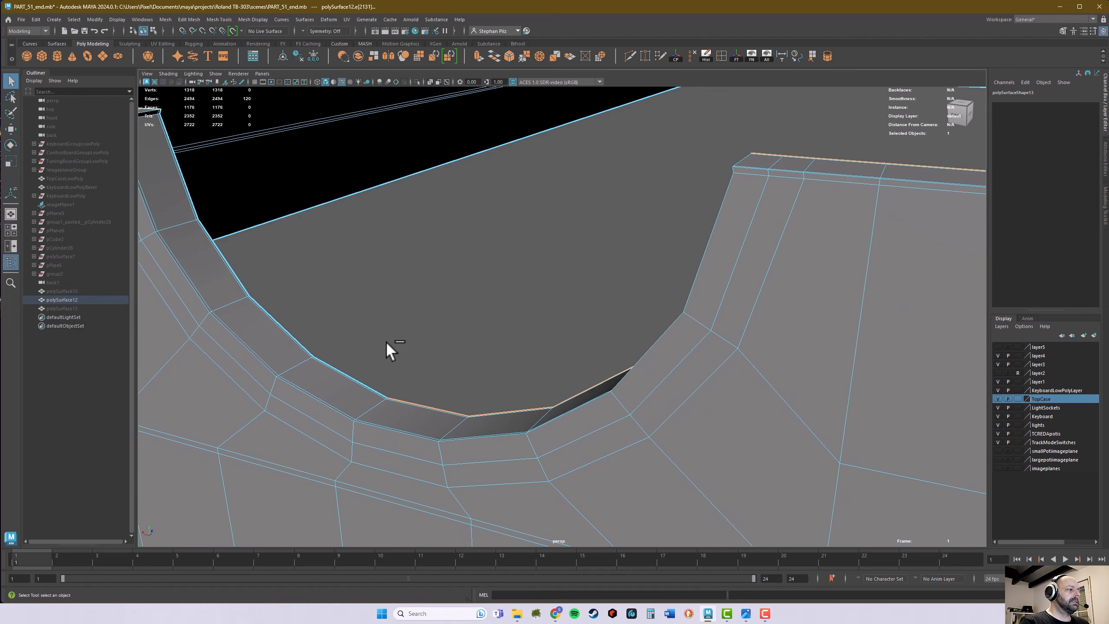
Step: Deselect the right-hand curved edges and tiny corner edge of the sixth notch
alt+drag(711, 384, 520, 412)
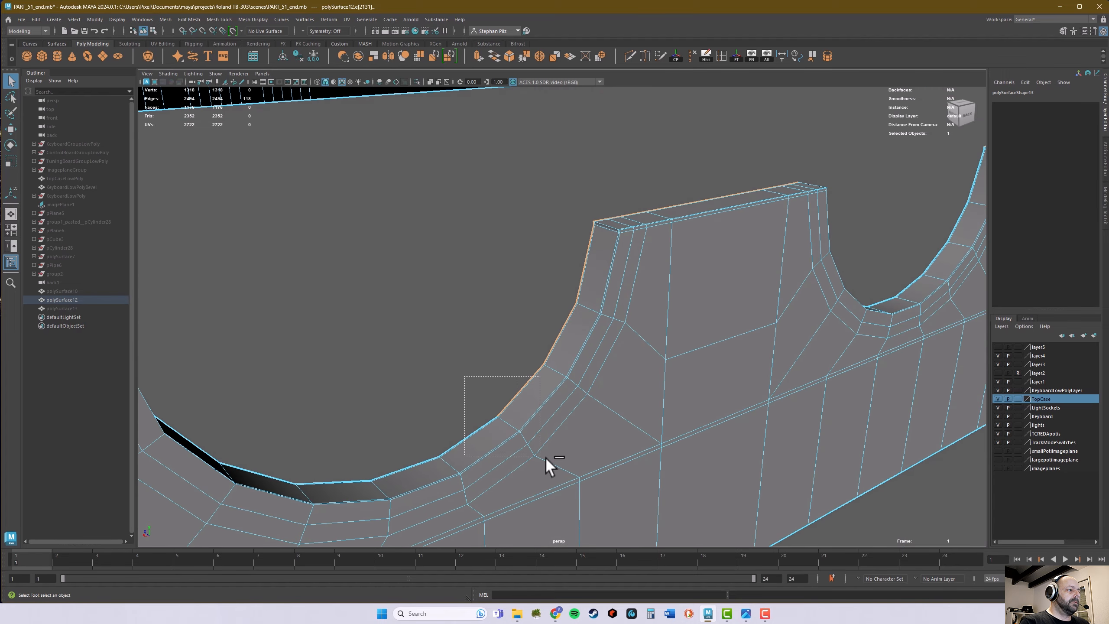
alt+right_drag(550, 249, 657, 194)
alt+middle_drag(657, 194, 644, 254)
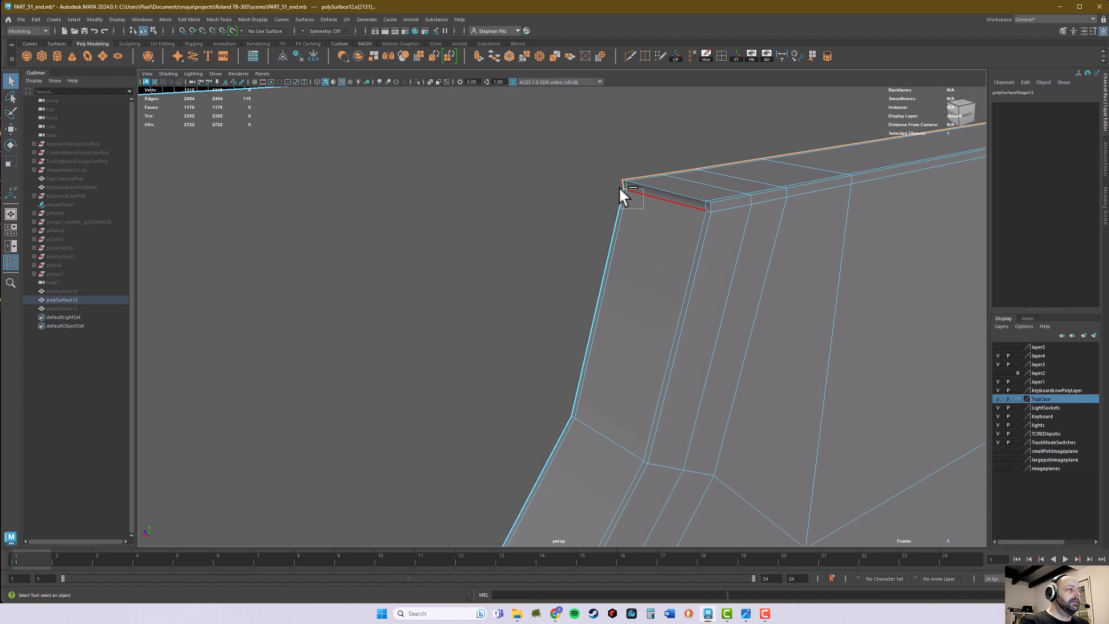
ctrl+drag(619, 188, 611, 186)
alt+right_drag(610, 187, 392, 290)
alt+middle_drag(393, 290, 568, 154)
alt+right_drag(567, 153, 431, 210)
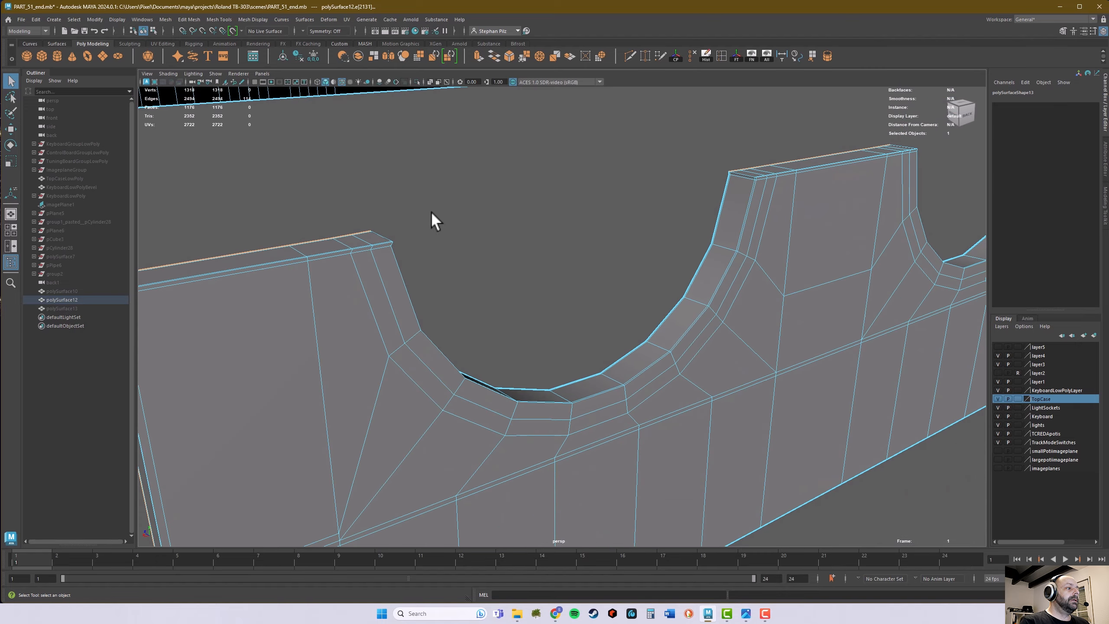
Step: Deselect the left-hand vertical side edges of the rectangular notch from the rim selection
alt+drag(430, 211, 324, 178)
alt+middle_drag(324, 178, 399, 148)
alt+right_drag(464, 232, 414, 295)
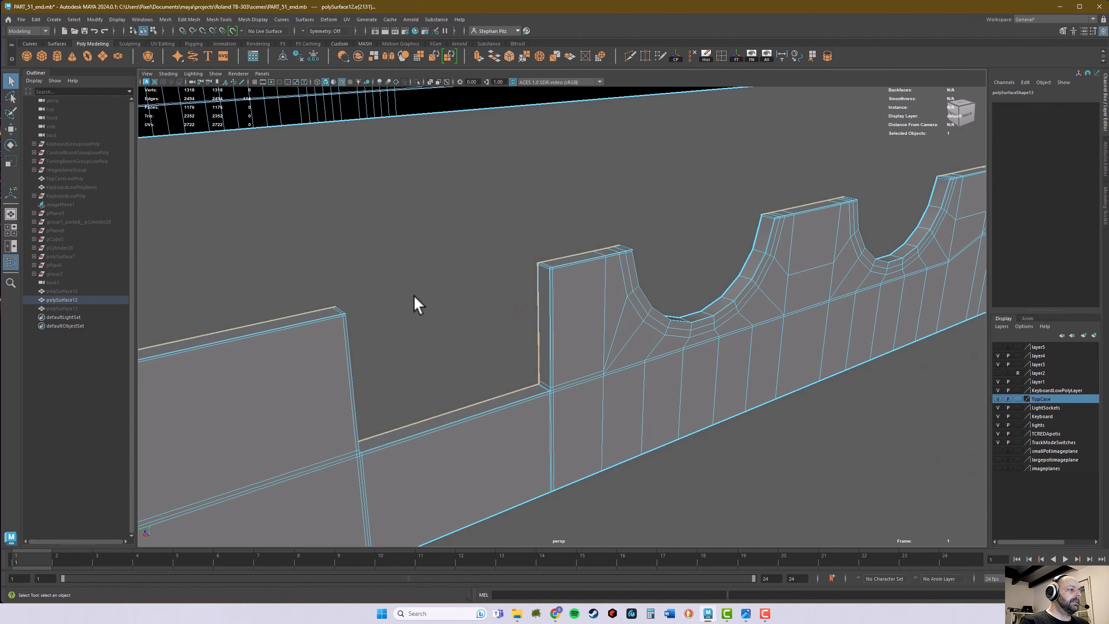
alt+drag(413, 295, 303, 311)
alt+middle_drag(303, 312, 545, 374)
alt+right_drag(549, 373, 677, 362)
alt+right_drag(439, 353, 493, 345)
alt+middle_drag(398, 329, 551, 371)
alt+right_drag(550, 372, 625, 359)
ctrl+drag(556, 398, 378, 351)
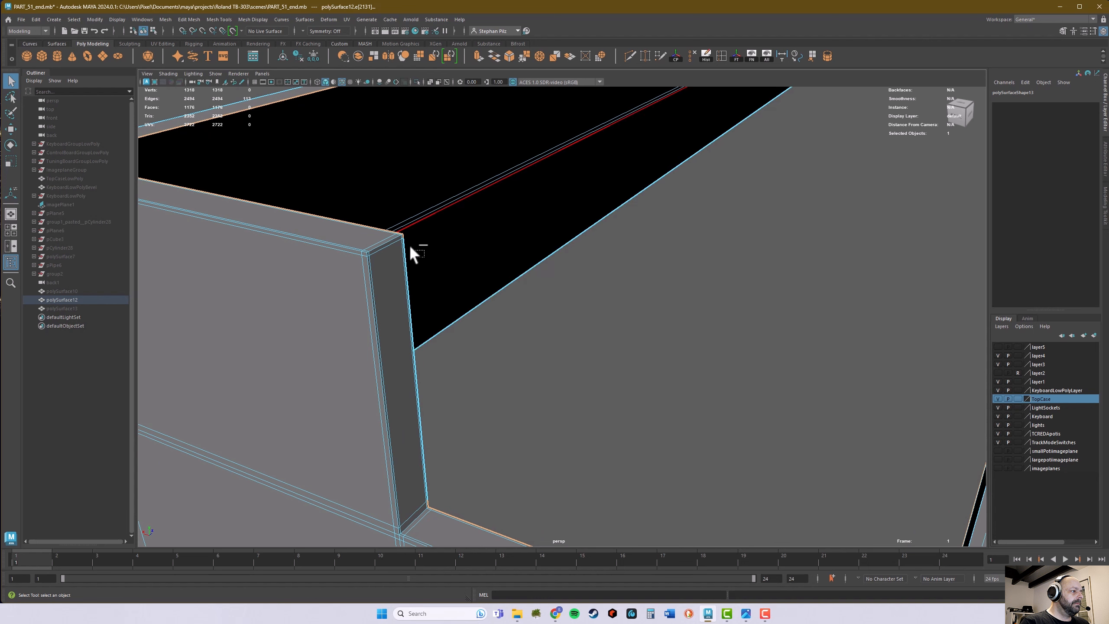
Step: Deselect the short upper corner edge and the bottom edges of the rectangular notch
ctrl+drag(401, 236, 398, 235)
alt+middle_drag(657, 355, 648, 239)
ctrl+drag(485, 461, 486, 461)
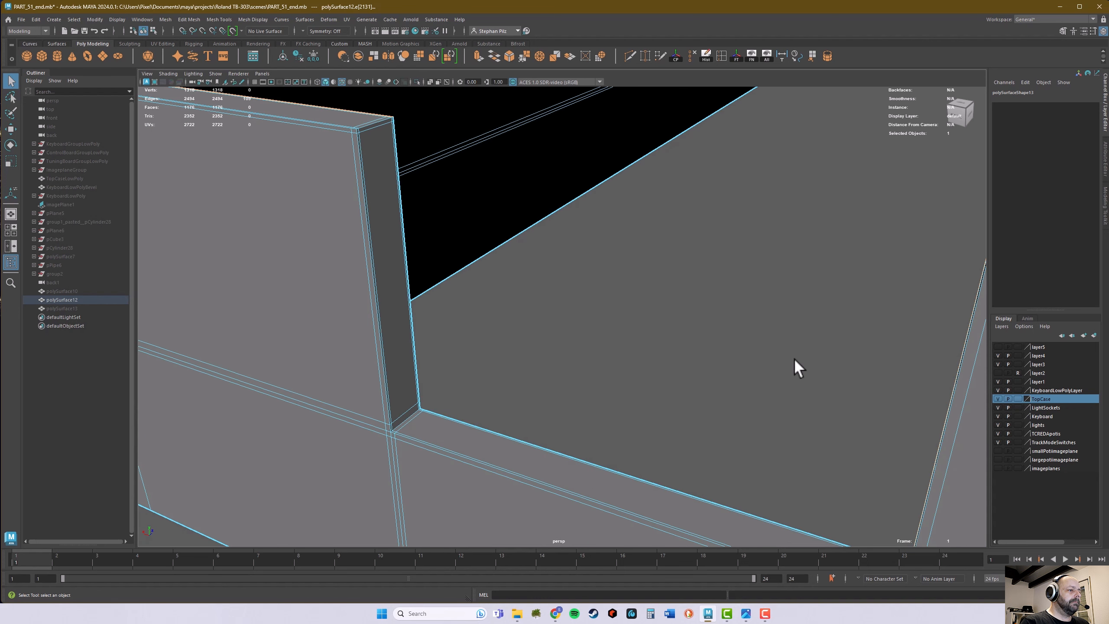
Step: Deselect the right-hand vertical side edges and tiny upper corner edge of the rectangular notch
alt+right_drag(794, 360, 658, 353)
alt+drag(659, 353, 788, 318)
alt+middle_drag(788, 318, 519, 411)
alt+right_drag(518, 411, 842, 388)
ctrl+drag(624, 381, 486, 285)
alt+middle_drag(515, 280, 506, 596)
alt+right_drag(501, 472, 673, 444)
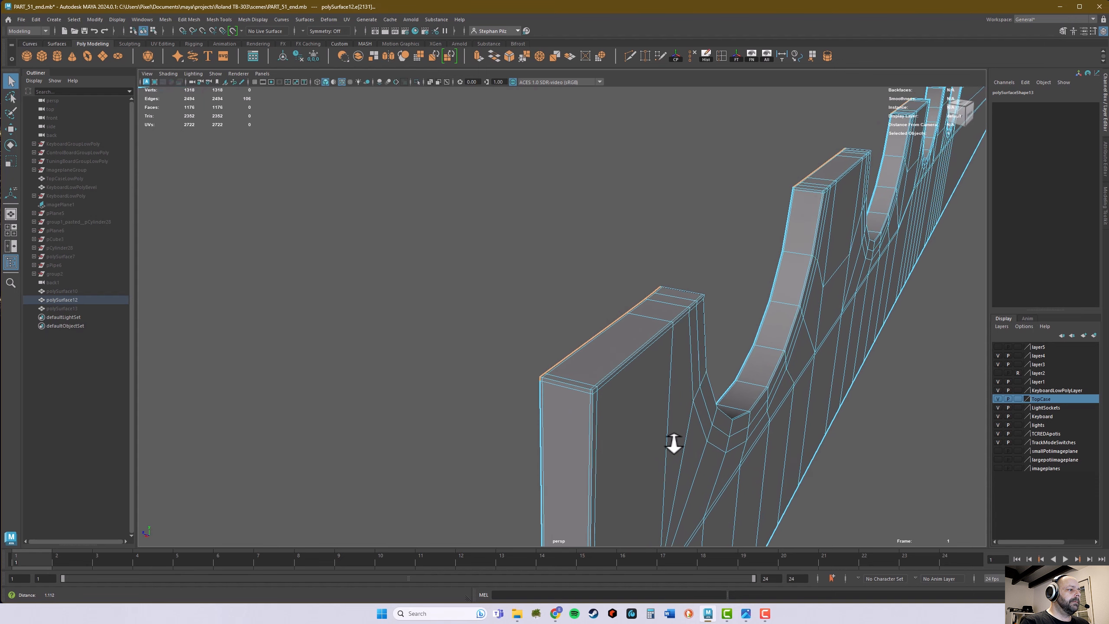
ctrl+click(540, 385)
Step: Extrude the selected inner rim edges inward with a Local Translate Y of 0.029
alt+drag(573, 413, 545, 432)
alt+right_drag(823, 438, 234, 331)
alt+middle_drag(865, 357, 356, 284)
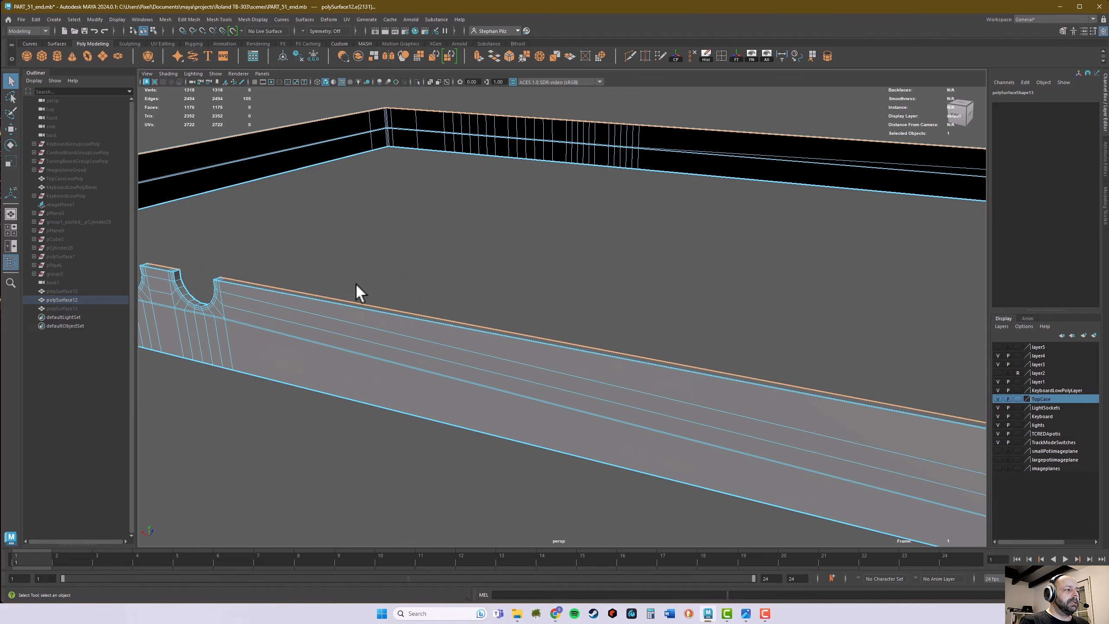
alt+right_drag(668, 347, 492, 346)
alt+middle_drag(852, 359, 474, 300)
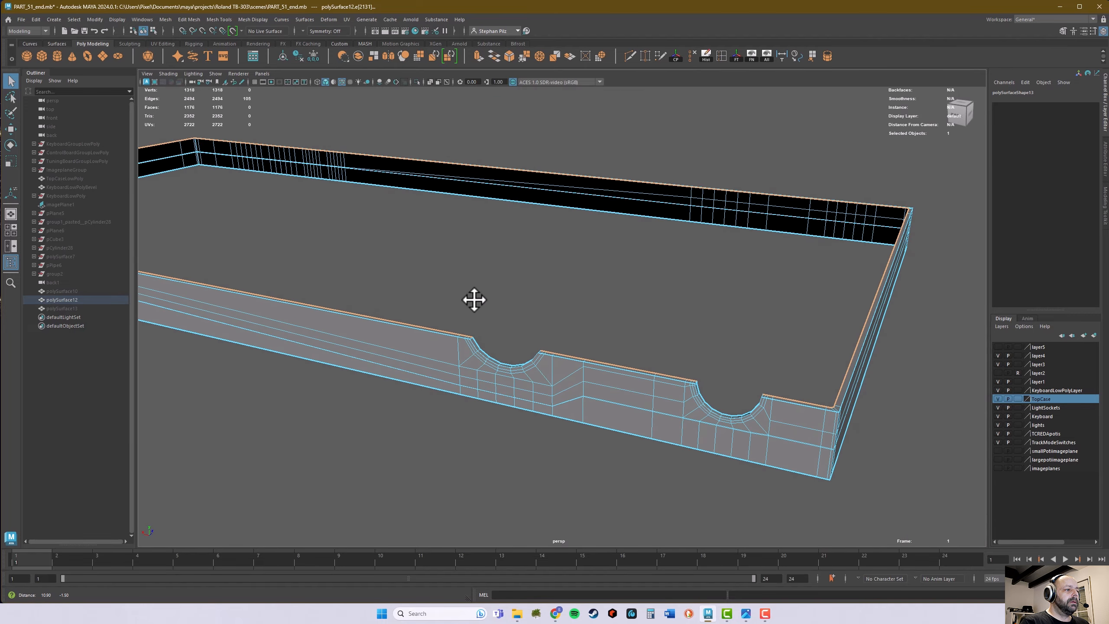
alt+drag(475, 300, 442, 262)
key(ctrl+e)
alt+middle_drag(442, 262, 474, 245)
alt+drag(474, 244, 620, 245)
alt+middle_drag(620, 245, 278, 292)
alt+right_drag(277, 292, 510, 305)
alt+drag(510, 305, 432, 293)
alt+middle_drag(432, 293, 561, 314)
alt+drag(561, 314, 555, 316)
alt+right_drag(554, 315, 624, 312)
alt+drag(624, 312, 626, 267)
alt+middle_drag(625, 267, 600, 342)
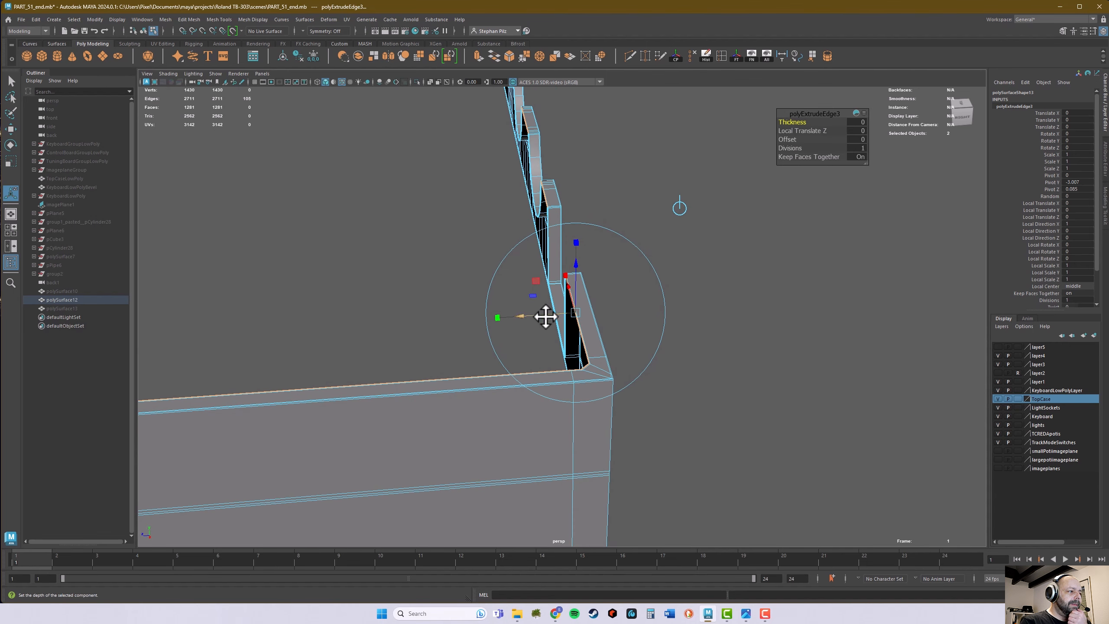
drag(547, 315, 542, 313)
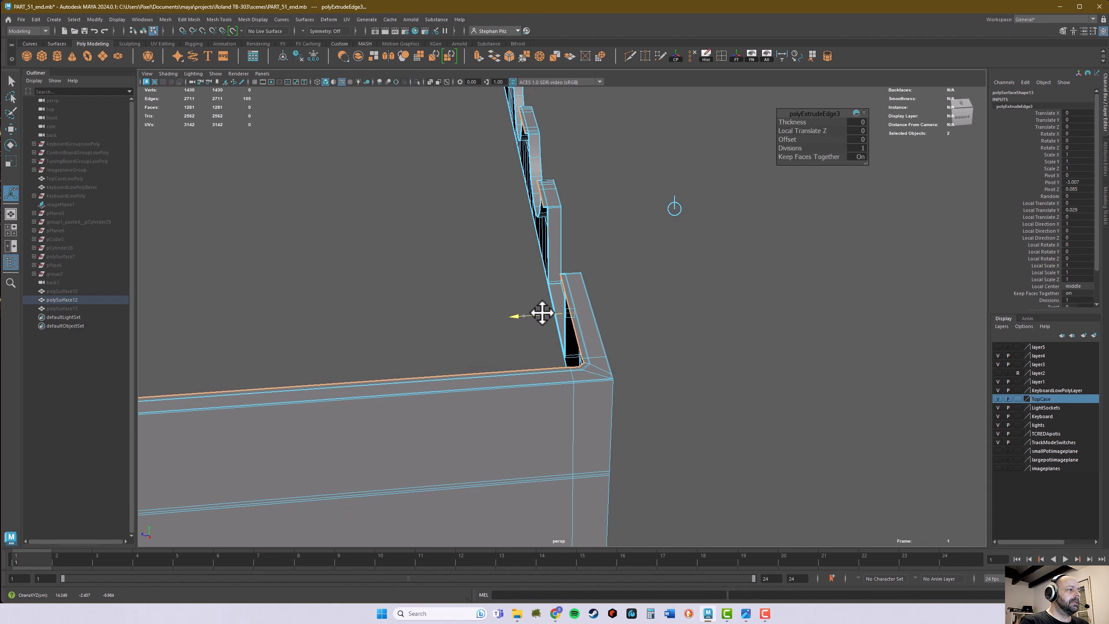
Step: Examine the extruded strip along the straight rim sections, the case corners and the notches
alt+right_drag(469, 313, 351, 309)
alt+middle_drag(351, 310, 863, 292)
alt+right_drag(520, 318, 635, 320)
alt+middle_drag(503, 314, 550, 322)
alt+drag(549, 322, 550, 353)
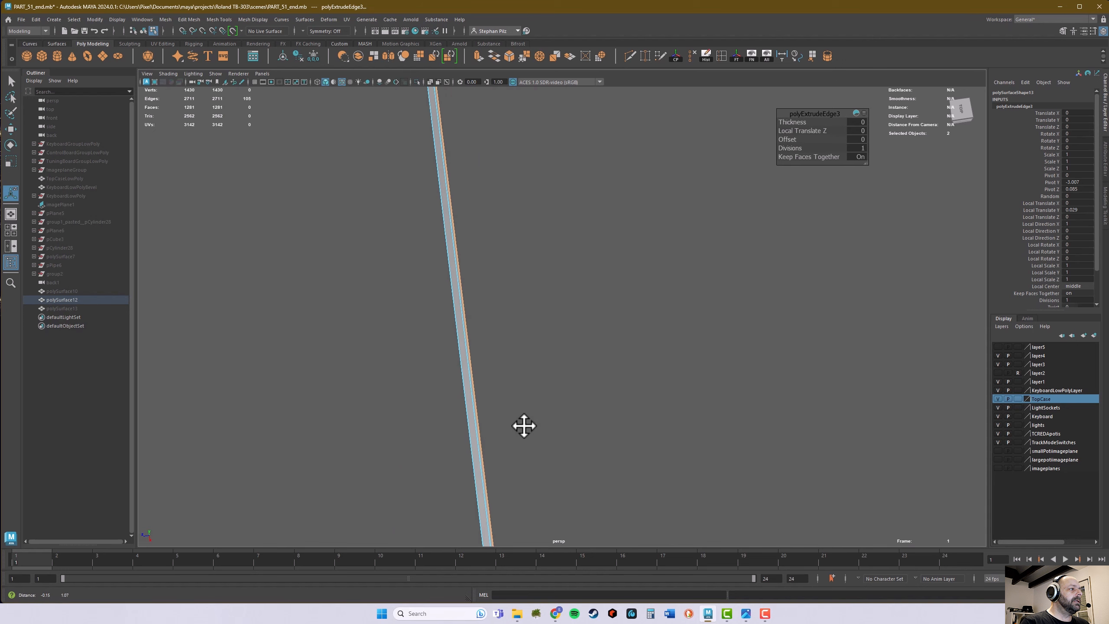
alt+middle_drag(535, 421, 496, 435)
alt+right_drag(752, 373, 710, 374)
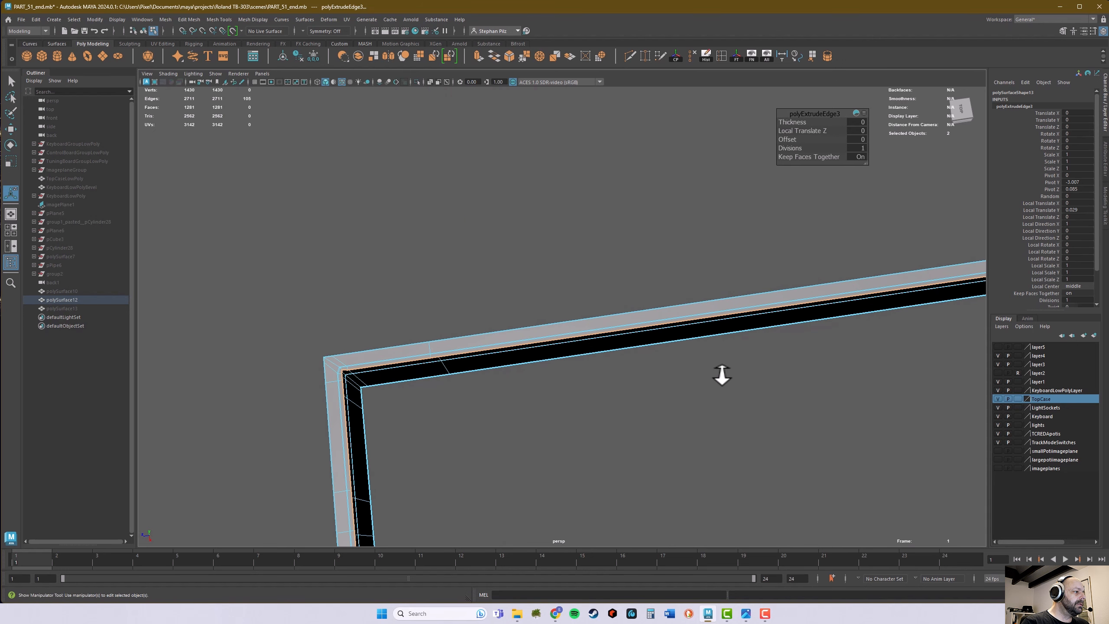
alt+middle_drag(721, 374, 371, 384)
mouse_move(950, 319)
alt+middle_down()
mouse_move(619, 386)
mouse_move(500, 396)
alt+middle_up()
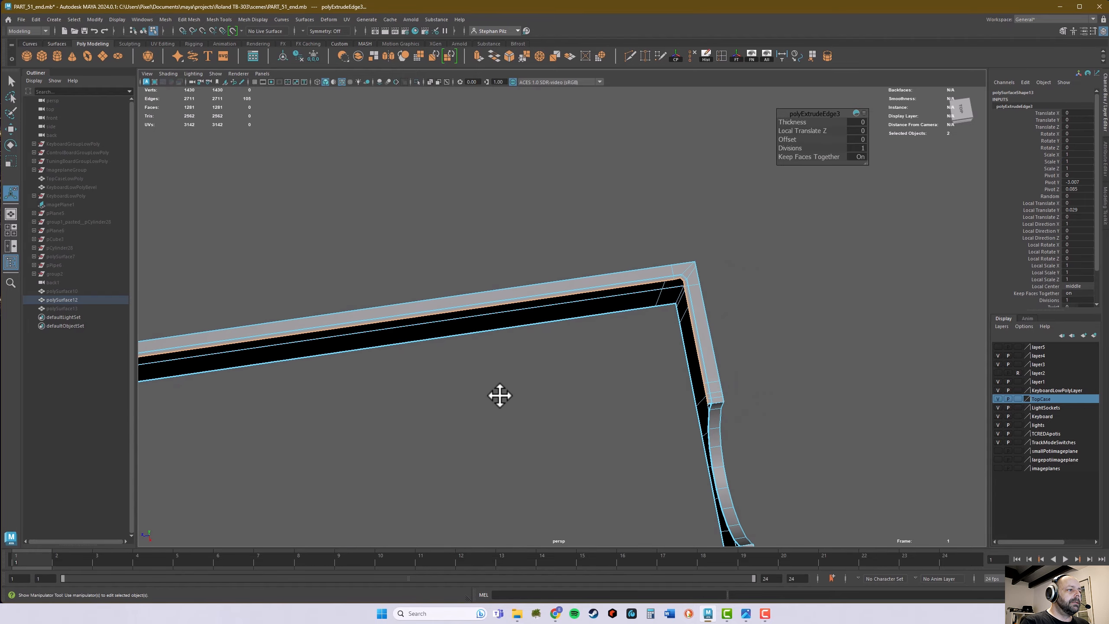
alt+drag(500, 396, 562, 350)
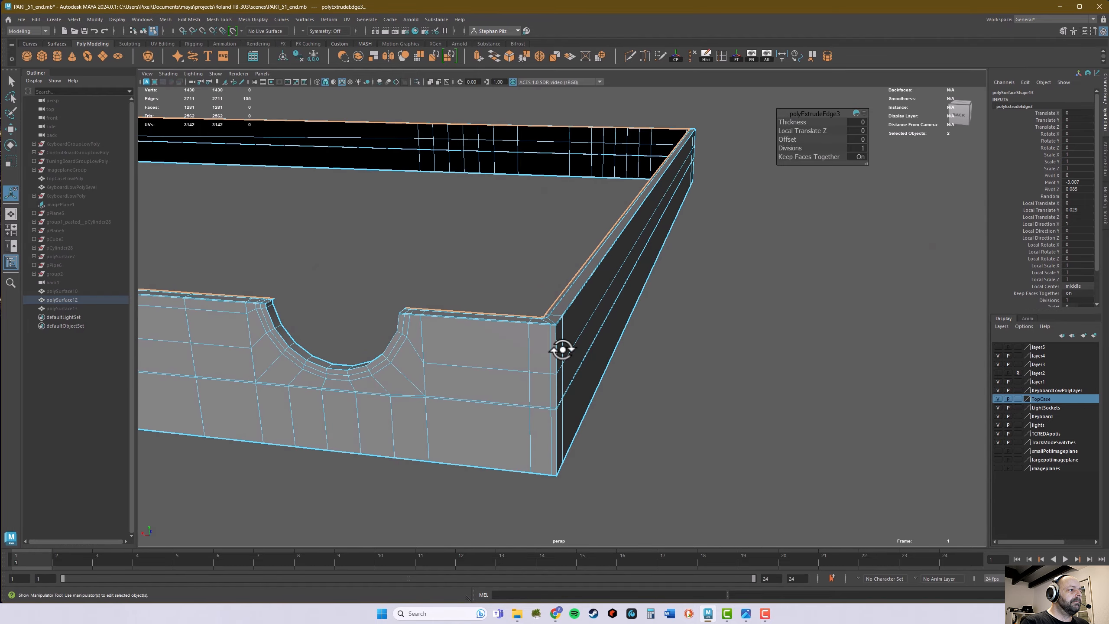
alt+middle_drag(562, 350, 761, 389)
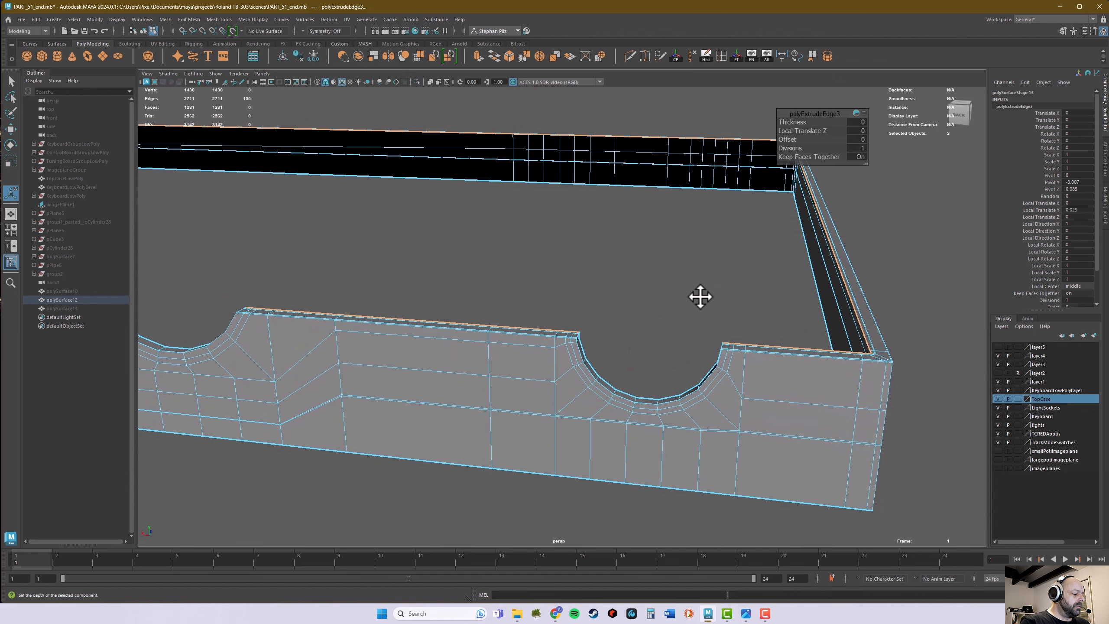
Step: Extrude the inner rim edges again, raising them into a lip with a Local Translate Z of 0.294
alt+right_drag(603, 261, 329, 268)
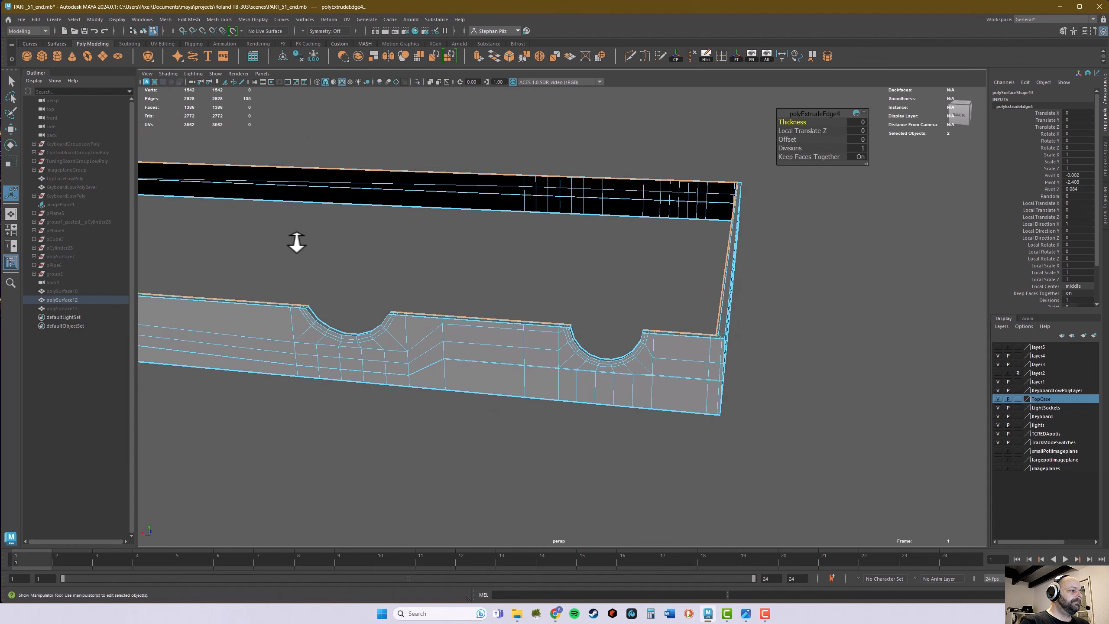
alt+middle_drag(296, 242, 884, 293)
alt+right_drag(672, 273, 433, 259)
alt+middle_drag(428, 258, 820, 290)
alt+right_drag(707, 295, 913, 283)
alt+right_drag(371, 266, 478, 265)
alt+middle_drag(477, 265, 766, 274)
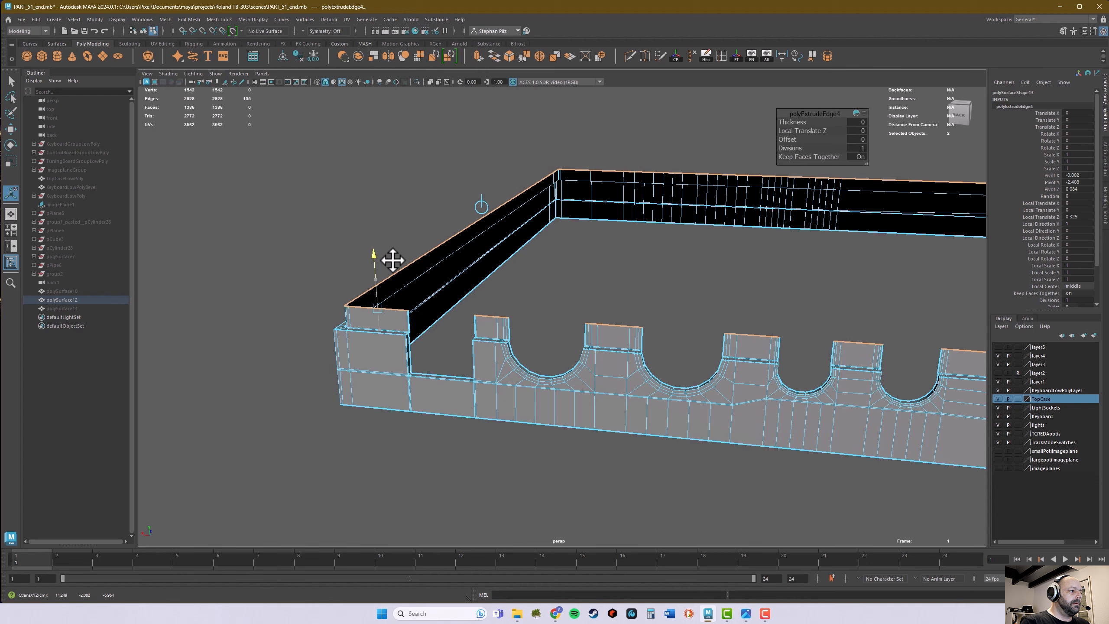
alt+middle_drag(641, 261, 490, 335)
alt+drag(490, 334, 537, 334)
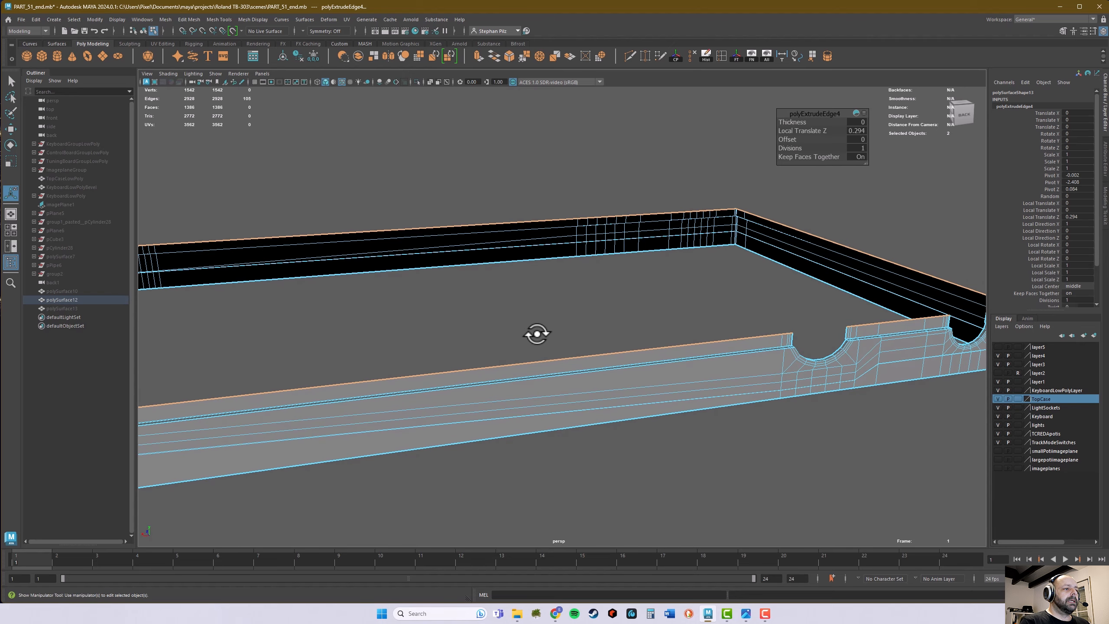
alt+middle_drag(625, 330, 643, 369)
alt+drag(643, 369, 651, 369)
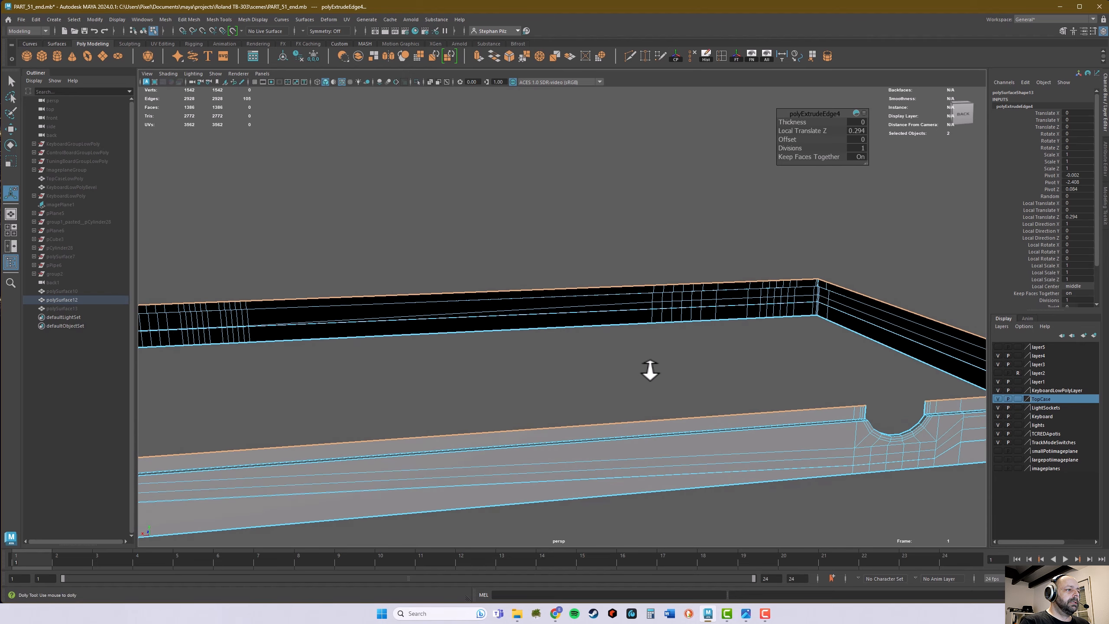
alt+right_drag(651, 369, 668, 334)
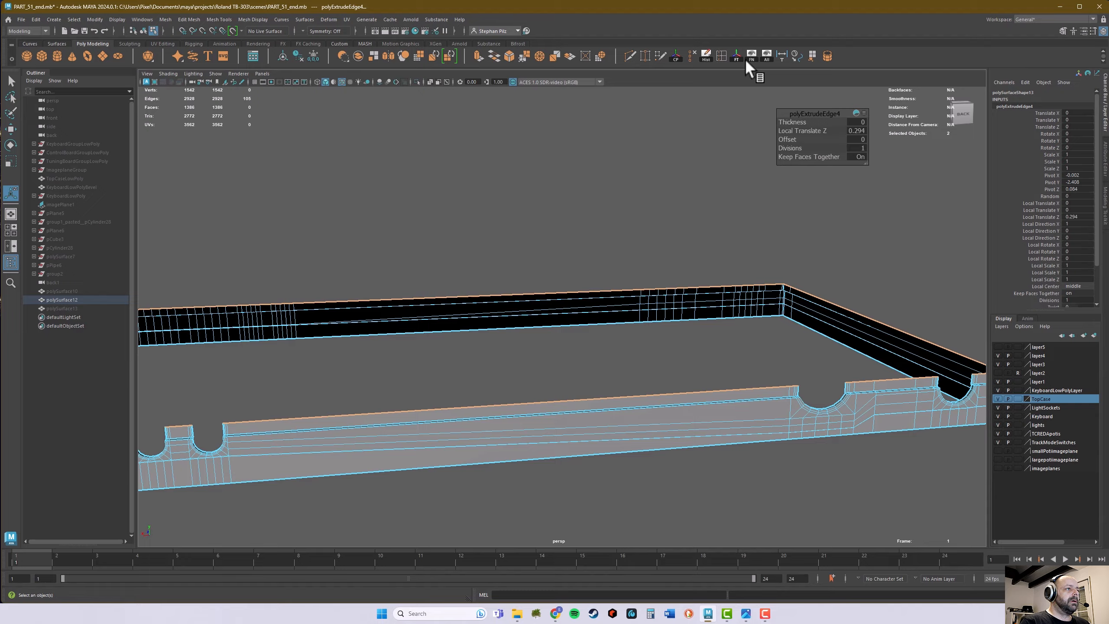
Step: Show all hidden parts of the model and bring the rear sockets and case seam into view
click(766, 57)
alt+middle_drag(755, 165, 703, 377)
alt+drag(703, 376, 594, 389)
alt+middle_drag(594, 388, 769, 288)
alt+middle_drag(374, 400, 445, 384)
alt+drag(449, 415, 393, 401)
alt+middle_drag(379, 398, 580, 345)
mouse_move(504, 368)
alt+mouse_down()
mouse_move(462, 377)
mouse_move(504, 381)
alt+mouse_up()
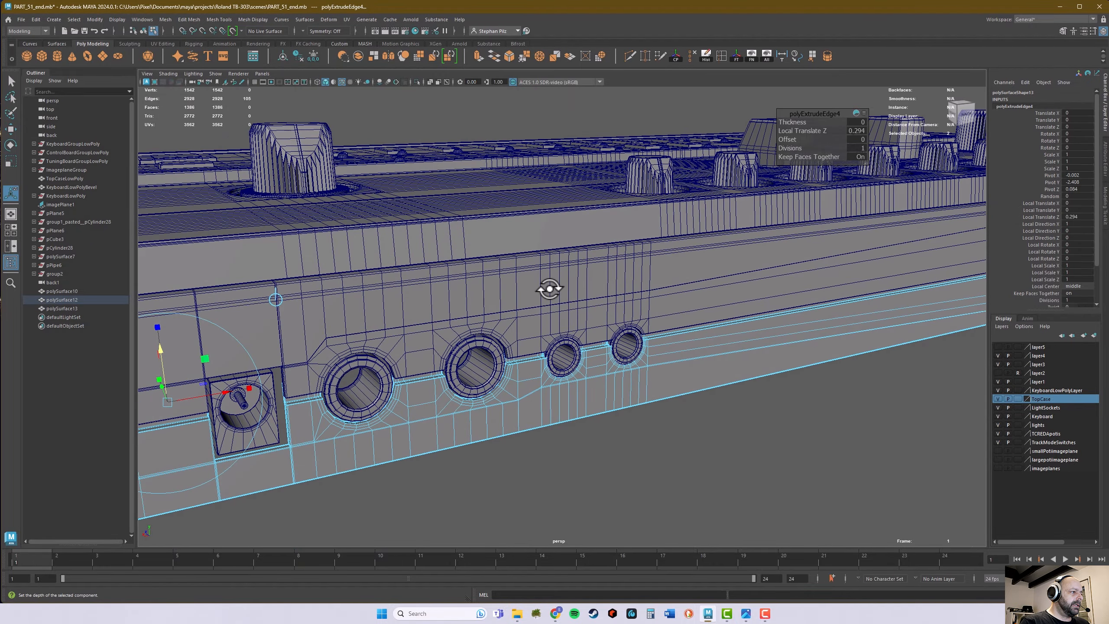
Step: Return to object mode, select the upper and lower case halves and hide everything else
click(549, 289)
right_drag(631, 270, 632, 273)
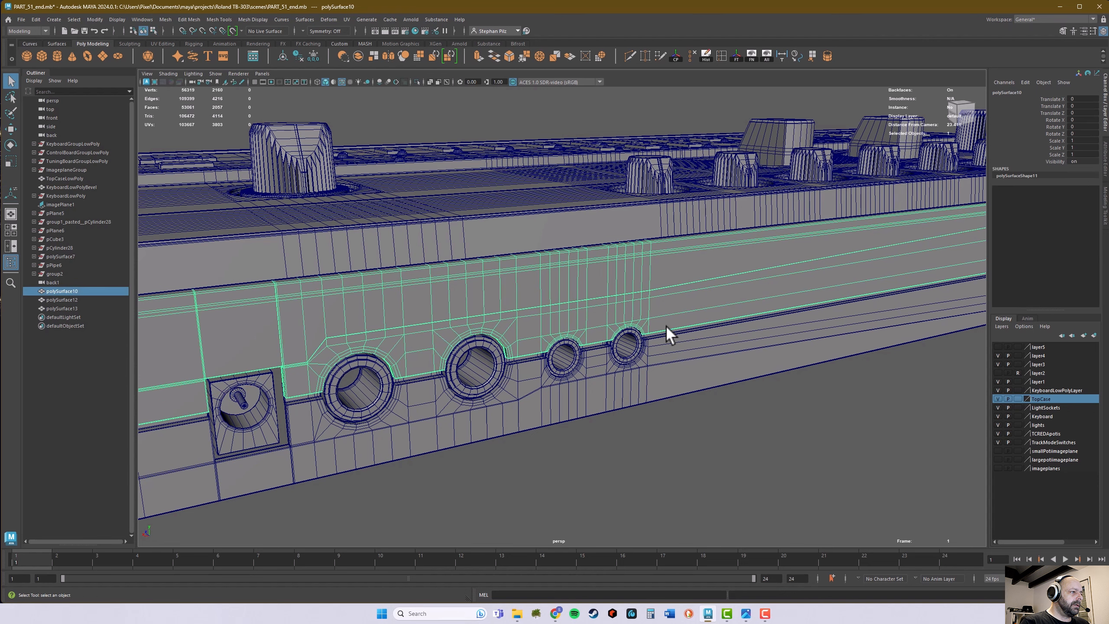
shift+click(690, 363)
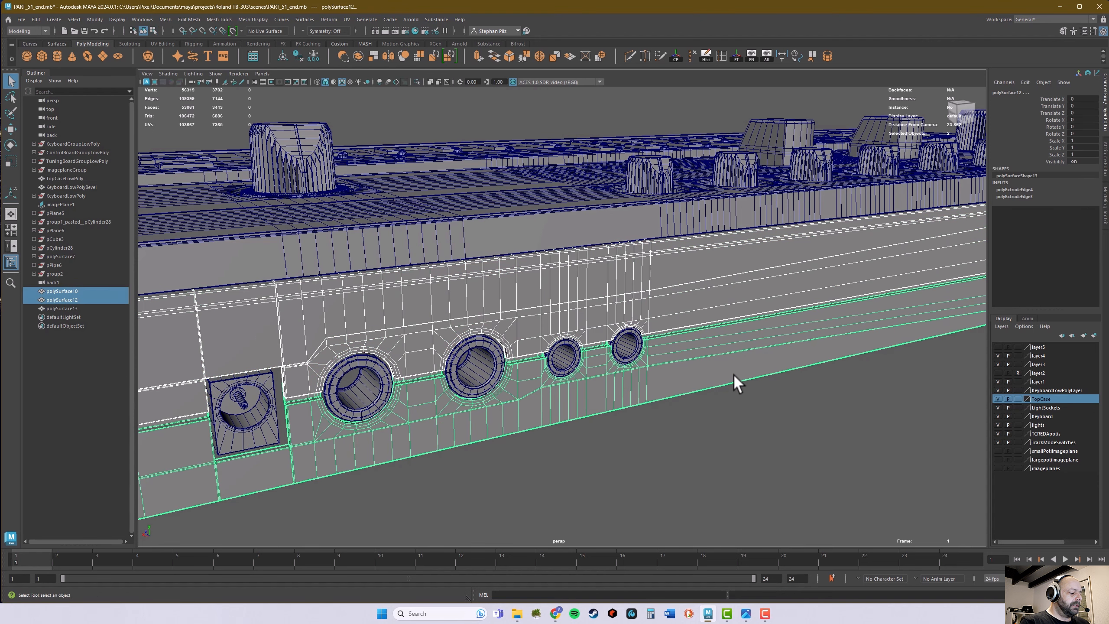
key(alt+h)
alt+drag(636, 364, 660, 280)
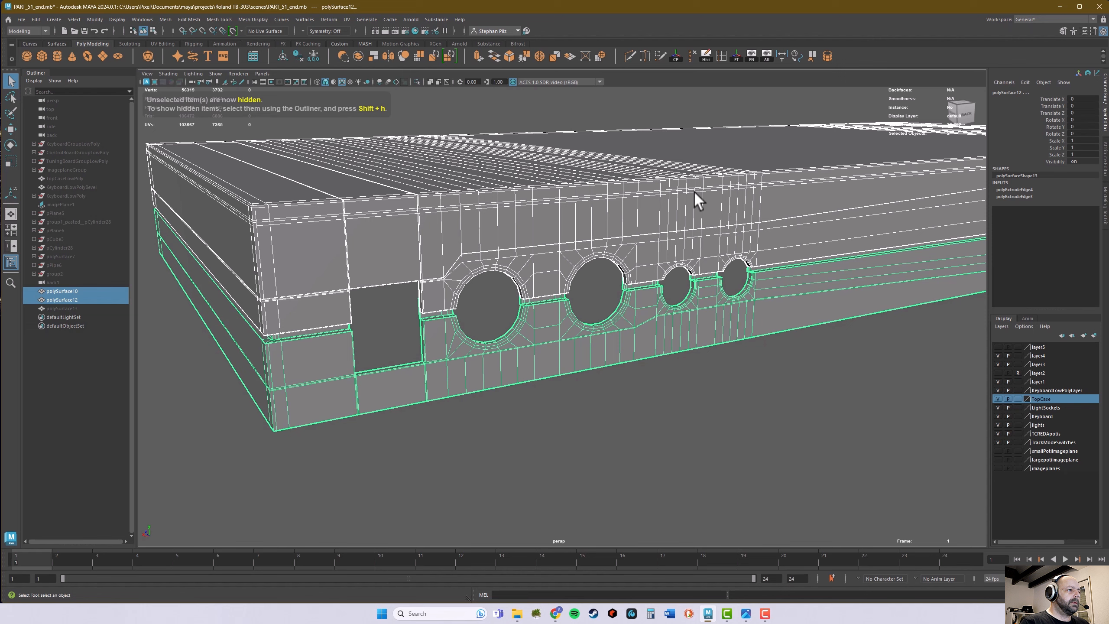
Step: Select the upper case half and examine the seam and lip along the rear cutouts
click(640, 229)
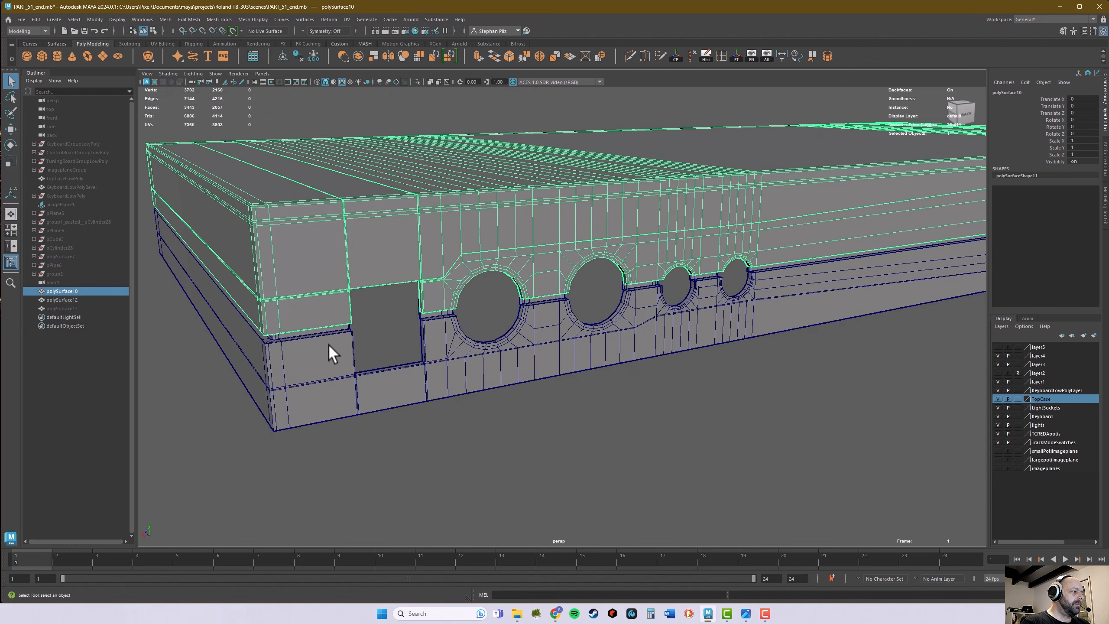
alt+drag(329, 345, 354, 322)
alt+middle_drag(624, 316, 492, 366)
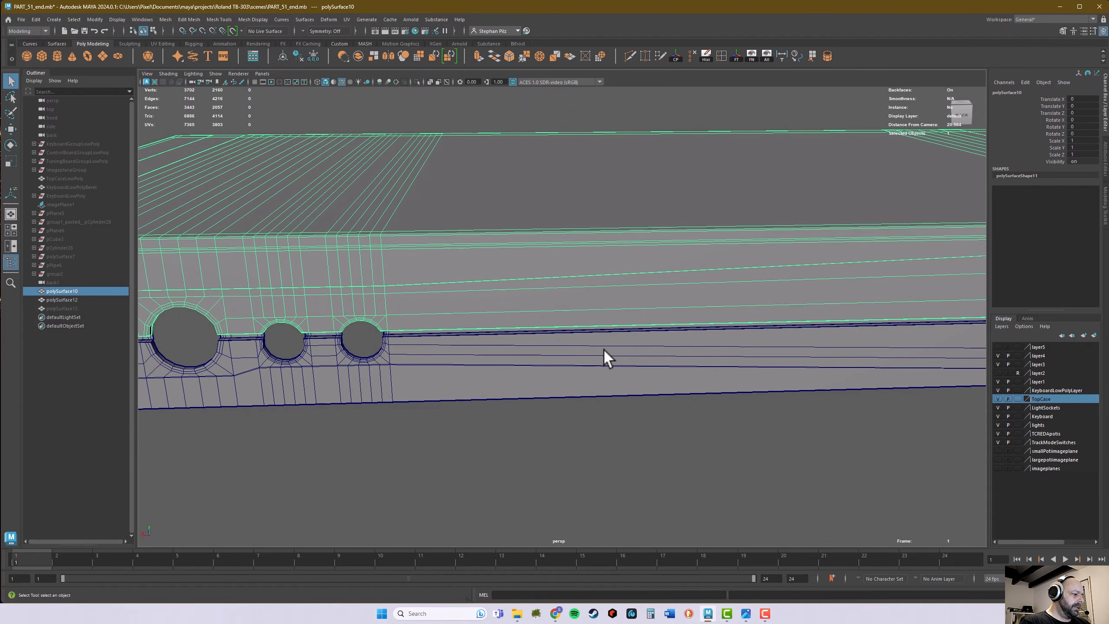
alt+middle_drag(564, 356, 477, 359)
alt+drag(555, 352, 570, 345)
alt+middle_drag(804, 315, 672, 326)
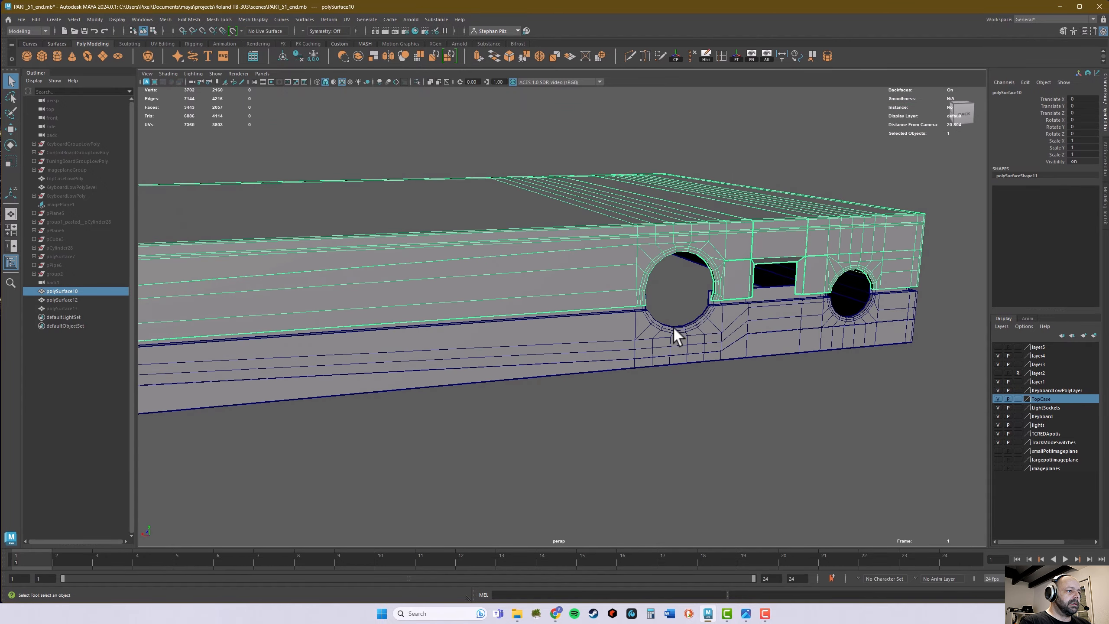
alt+drag(672, 326, 639, 323)
alt+middle_drag(811, 329, 626, 340)
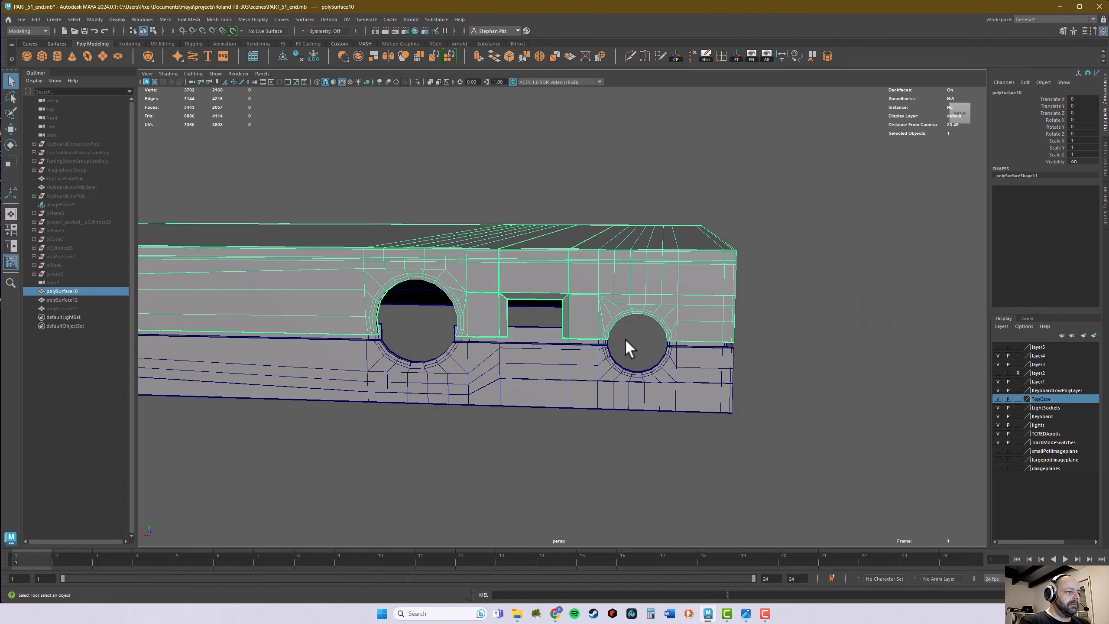
Step: Examine up close how the lip meets the large round opening, the rectangular opening and the small round opening
mouse_move(592, 336)
alt+mouse_down()
mouse_move(576, 342)
mouse_move(612, 339)
alt+mouse_up()
alt+right_drag(688, 344, 730, 367)
alt+middle_drag(591, 360, 720, 341)
alt+drag(615, 341, 361, 342)
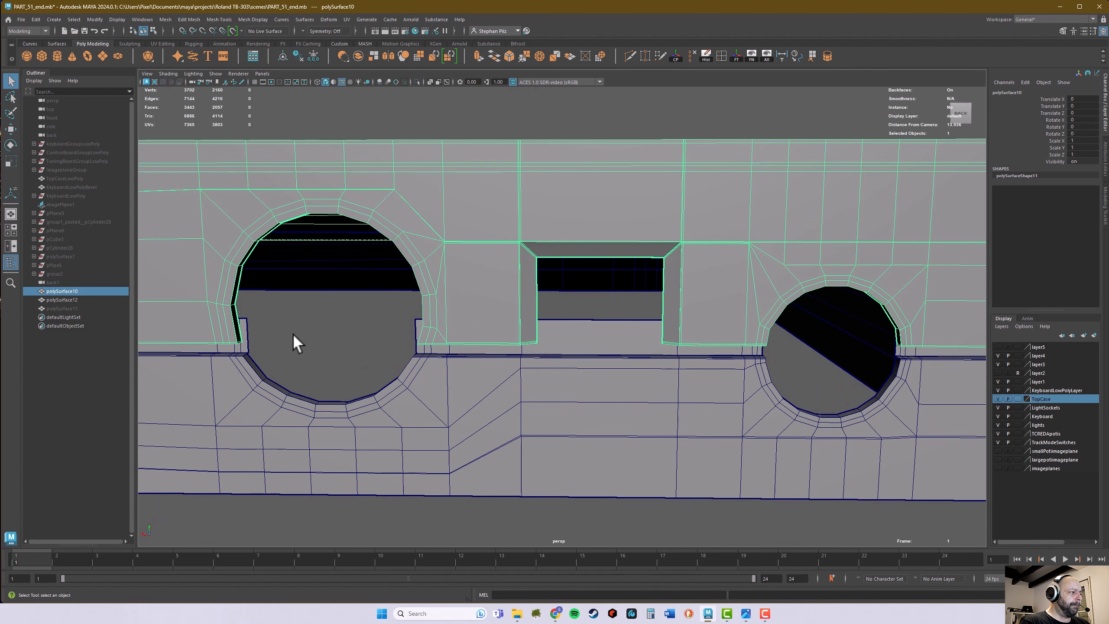
alt+middle_drag(293, 332, 510, 310)
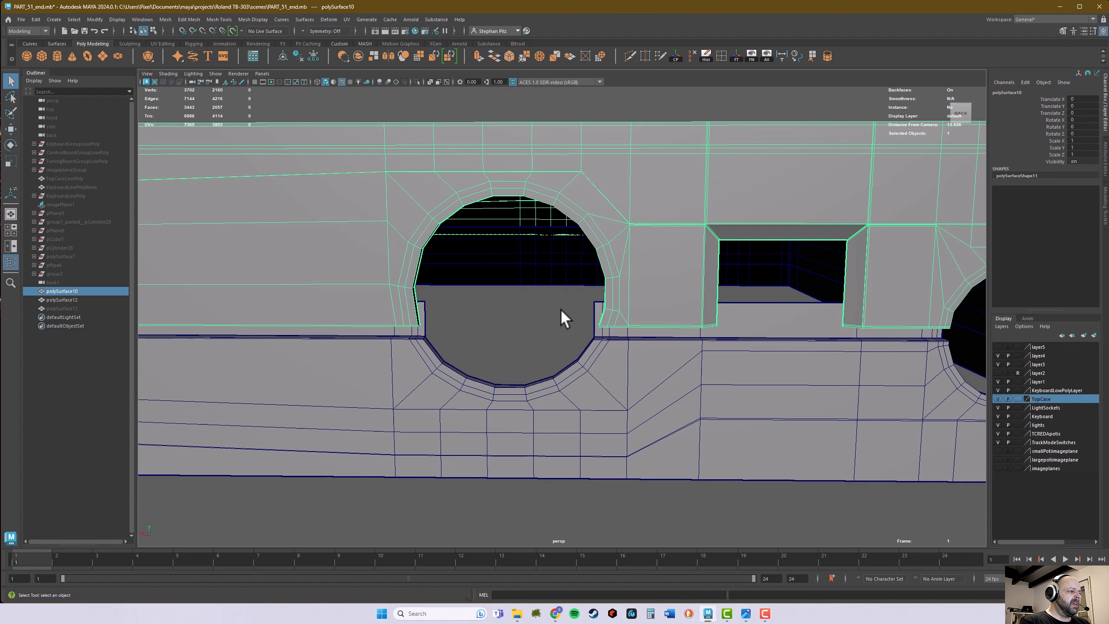
alt+middle_drag(687, 324, 458, 324)
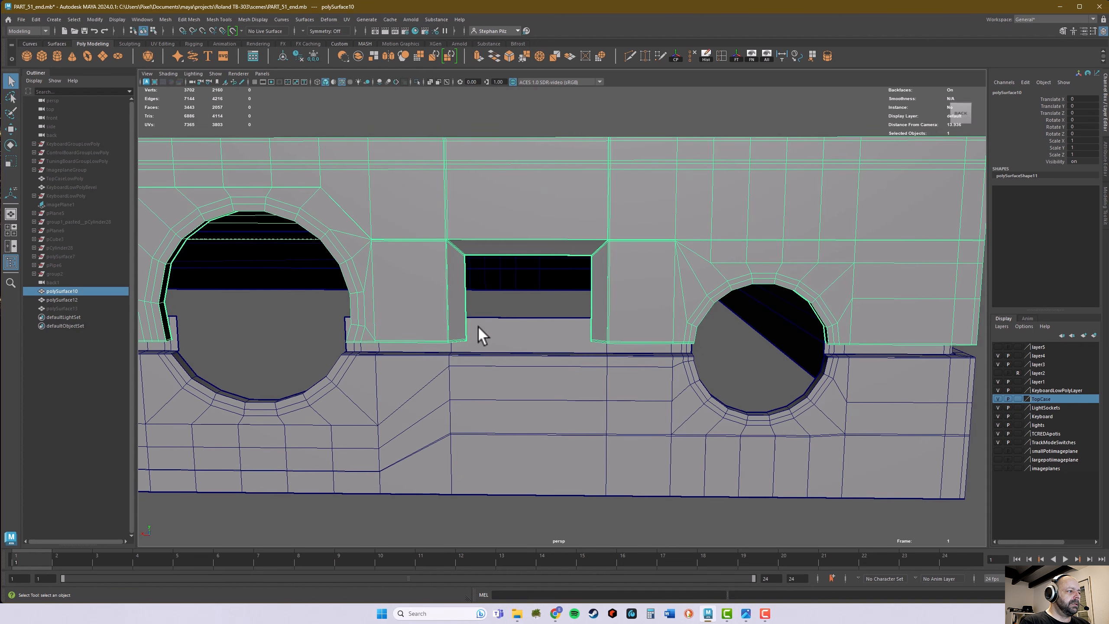
alt+drag(500, 341, 536, 286)
alt+middle_drag(521, 268, 517, 315)
alt+drag(517, 314, 667, 340)
scroll(553, 317, down, 3)
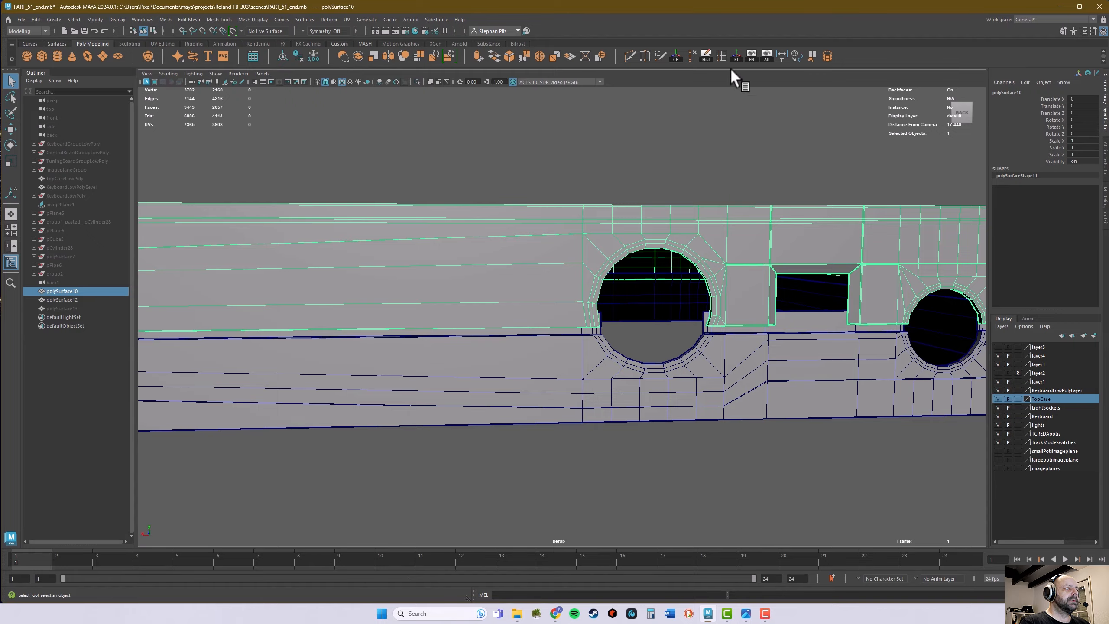
Step: Show all hidden parts, select the lower case half and examine the lip around the five-pin round socket
click(766, 56)
alt+drag(703, 238, 485, 327)
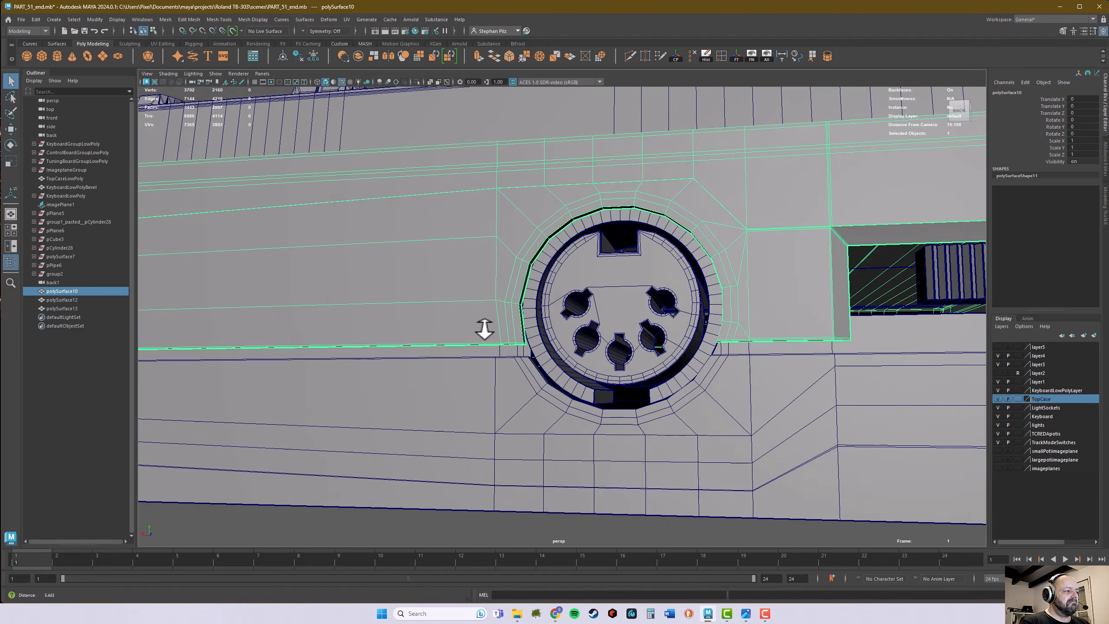
alt+right_drag(485, 327, 601, 357)
alt+drag(601, 358, 466, 328)
alt+middle_drag(466, 328, 661, 315)
alt+drag(661, 314, 607, 320)
alt+middle_drag(651, 328, 701, 332)
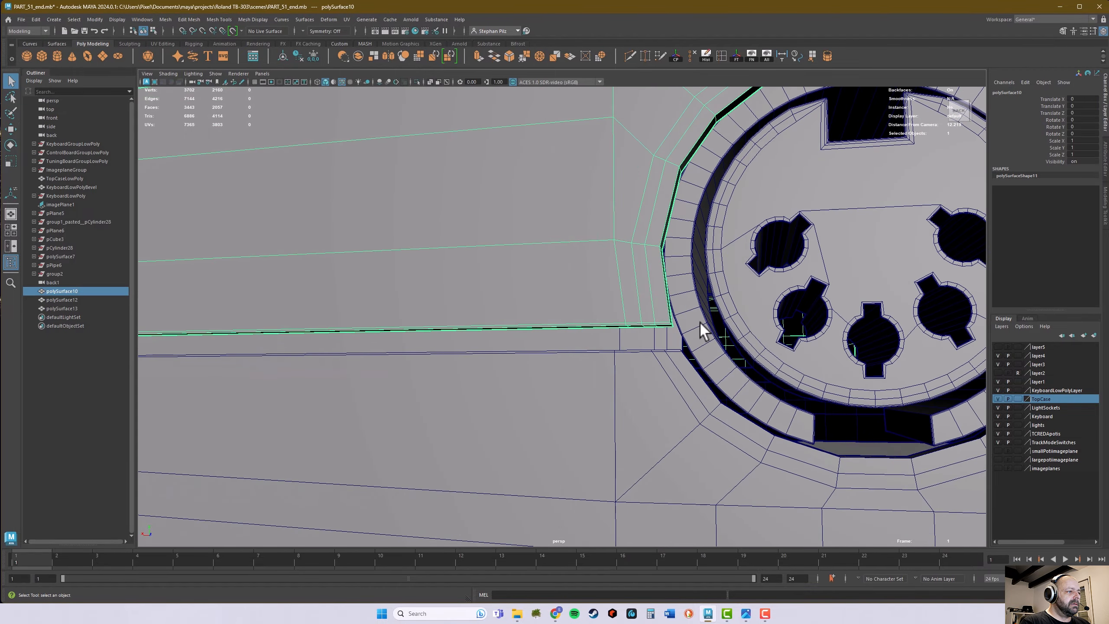
alt+drag(675, 347, 635, 351)
click(628, 350)
alt+middle_drag(702, 337, 382, 376)
alt+drag(525, 335, 525, 353)
alt+right_drag(534, 352, 696, 306)
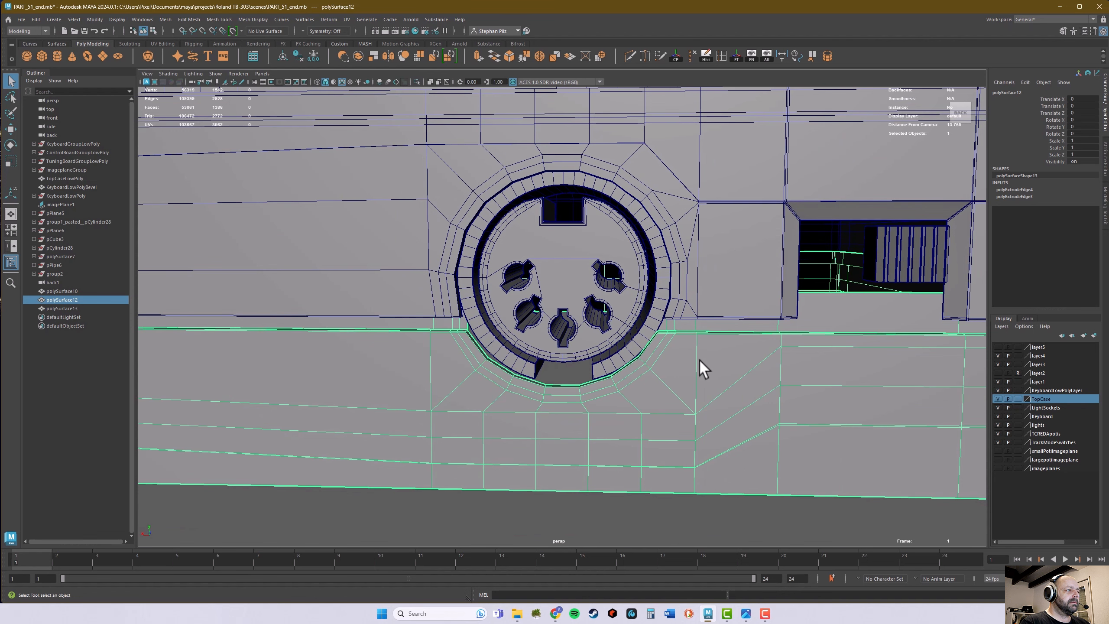
Step: Isolate the upper and lower case halves again and view the round socket opening from inside the case
click(733, 292)
shift+click(724, 362)
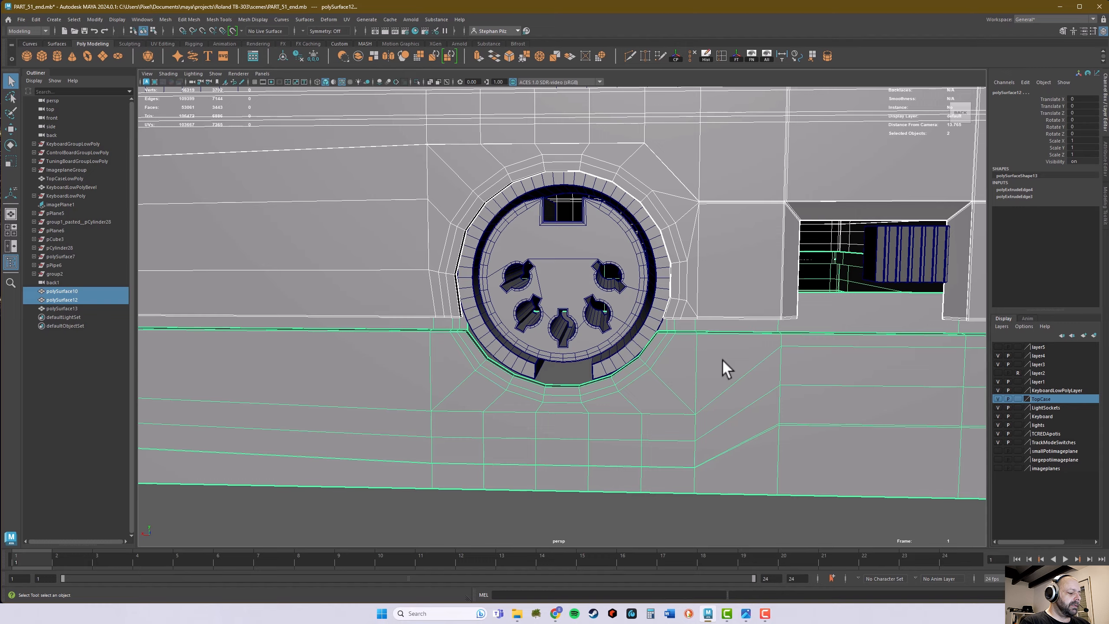
key(alt+h)
alt+drag(725, 333, 497, 307)
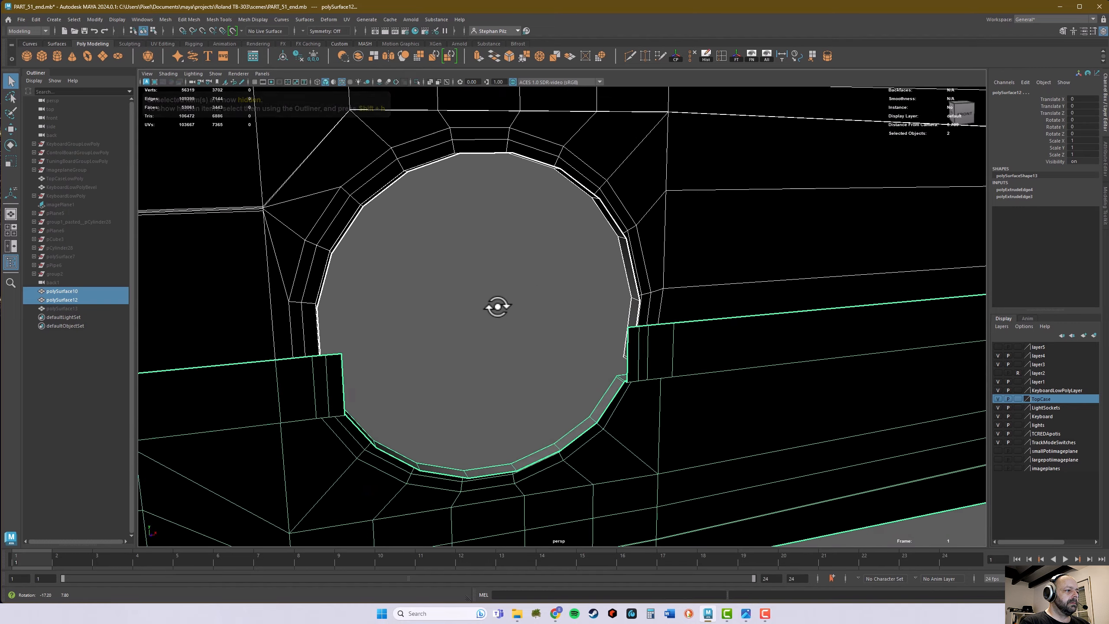
Step: Scale the upper lip corner vertices on both sides of the lower case half's round socket cutout slightly apart
alt+middle_drag(497, 306, 445, 304)
scroll(515, 307, up, 3)
right_click(515, 334)
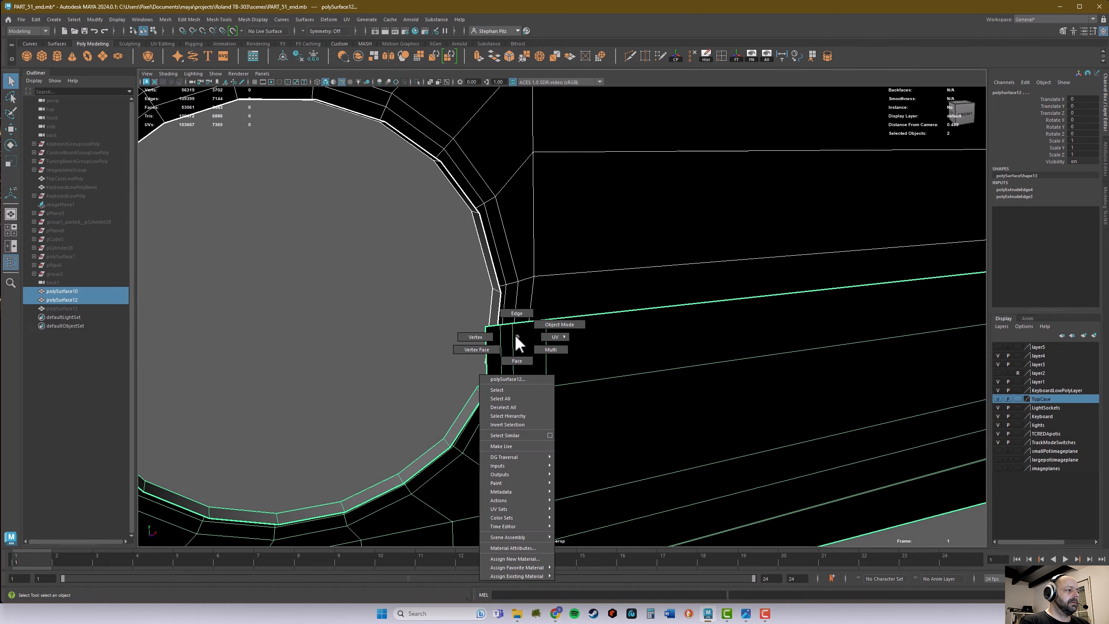
right_drag(515, 334, 489, 335)
alt+drag(490, 334, 552, 307)
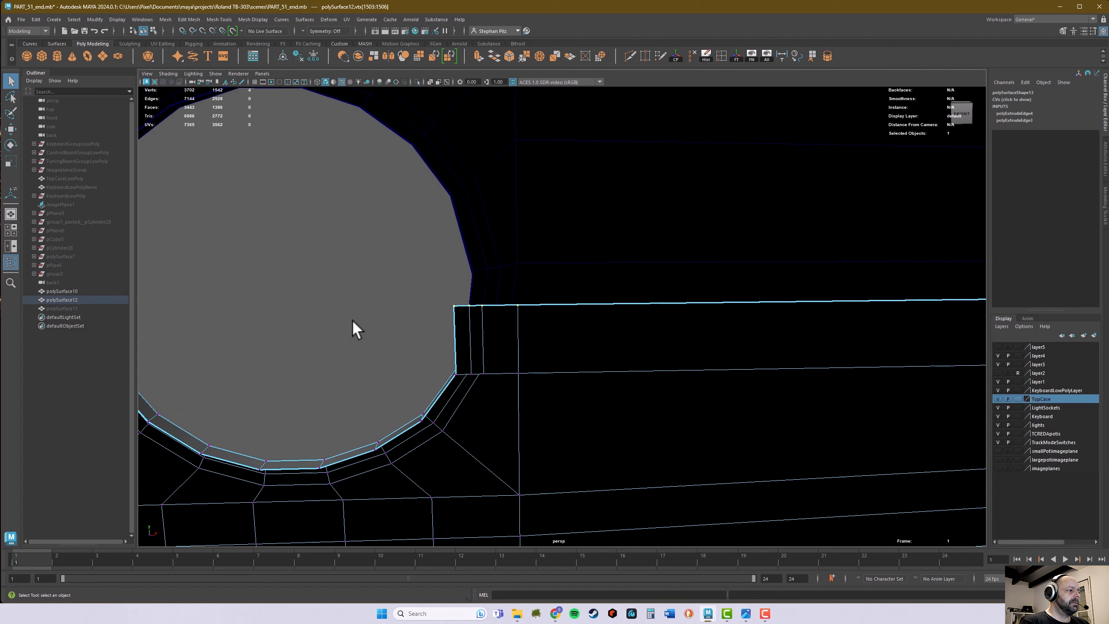
alt+middle_drag(352, 319, 770, 281)
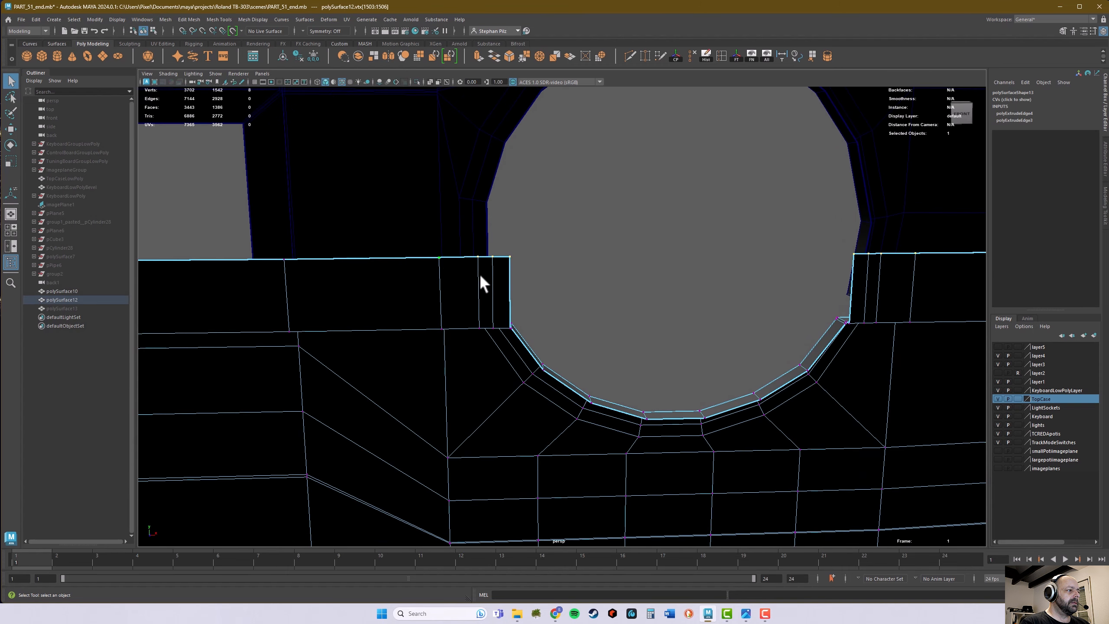
key(r)
drag(764, 253, 769, 254)
alt+drag(673, 271, 317, 308)
Step: Show all hidden parts, return to object mode and check the lip against the five-pin socket
click(766, 56)
alt+drag(504, 299, 471, 331)
right_drag(544, 352, 581, 332)
alt+drag(524, 373, 516, 353)
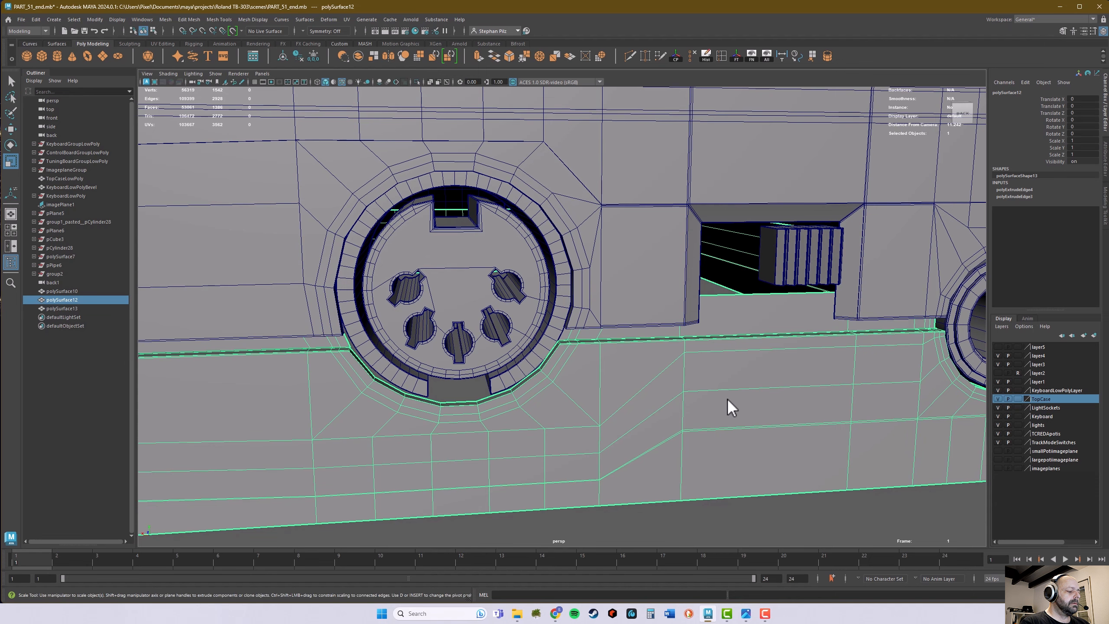
Step: Isolate the lower case half and switch to edge selection, with the round cutout's curved rim in close view
key(alt+h)
alt+drag(558, 403, 654, 393)
alt+middle_drag(646, 395, 589, 267)
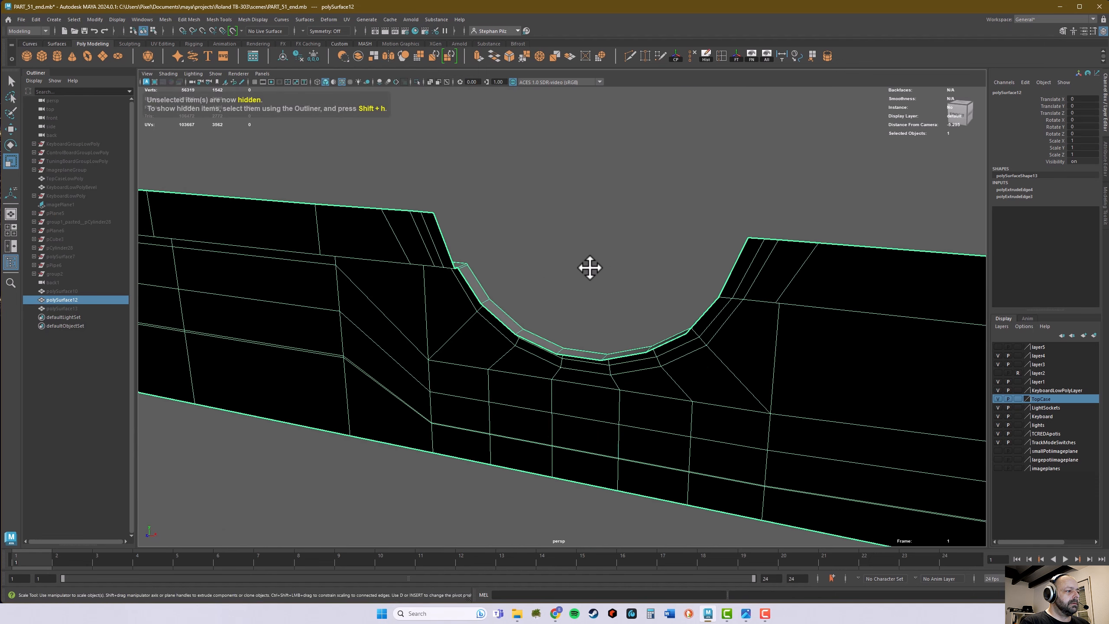
alt+drag(589, 268, 515, 290)
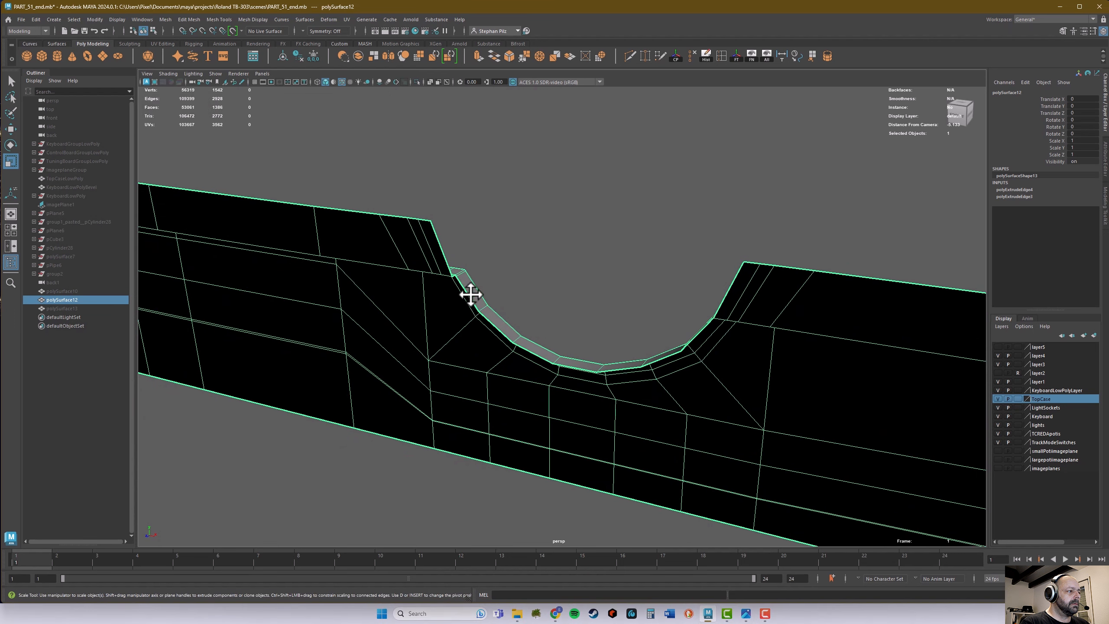
right_drag(468, 274, 468, 272)
alt+drag(460, 297, 425, 309)
alt+right_drag(425, 309, 688, 294)
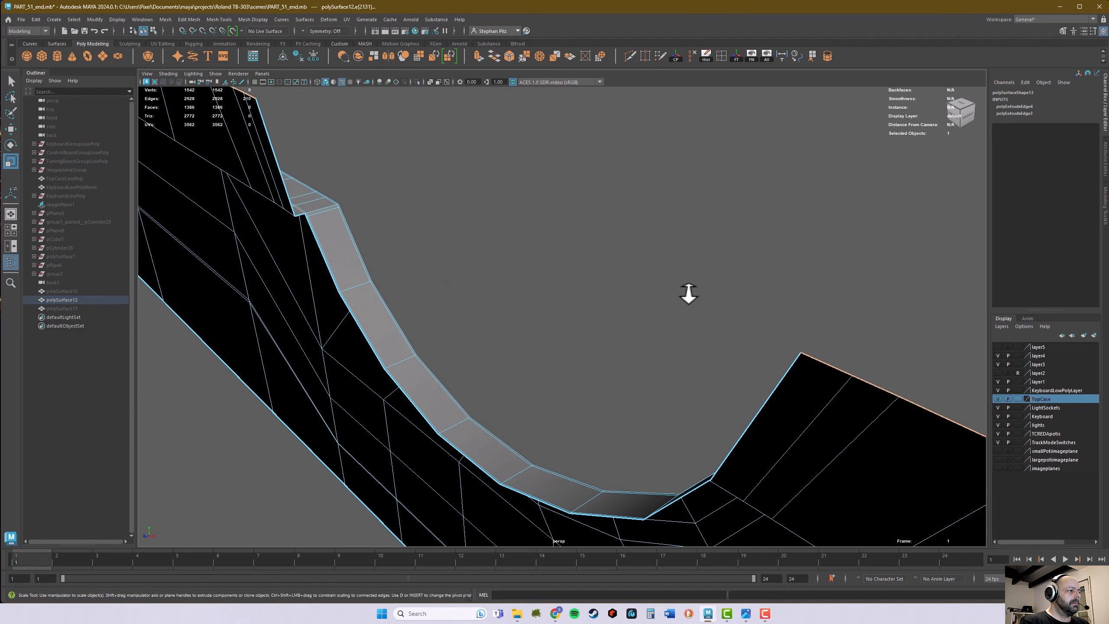
alt+middle_drag(519, 313, 571, 335)
alt+right_drag(572, 336, 593, 346)
alt+drag(594, 345, 524, 344)
alt+right_drag(525, 344, 808, 327)
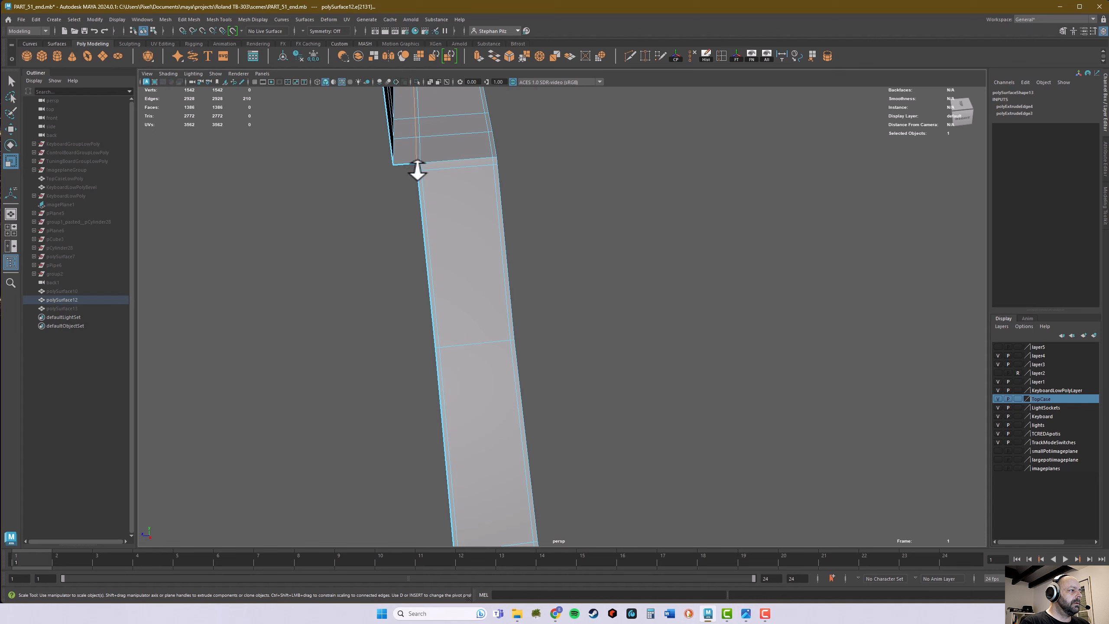
Step: Select the chain of rim edges running along the round cutout's curve from one lip end to the other
shift+click(417, 195)
alt+drag(416, 204, 683, 253)
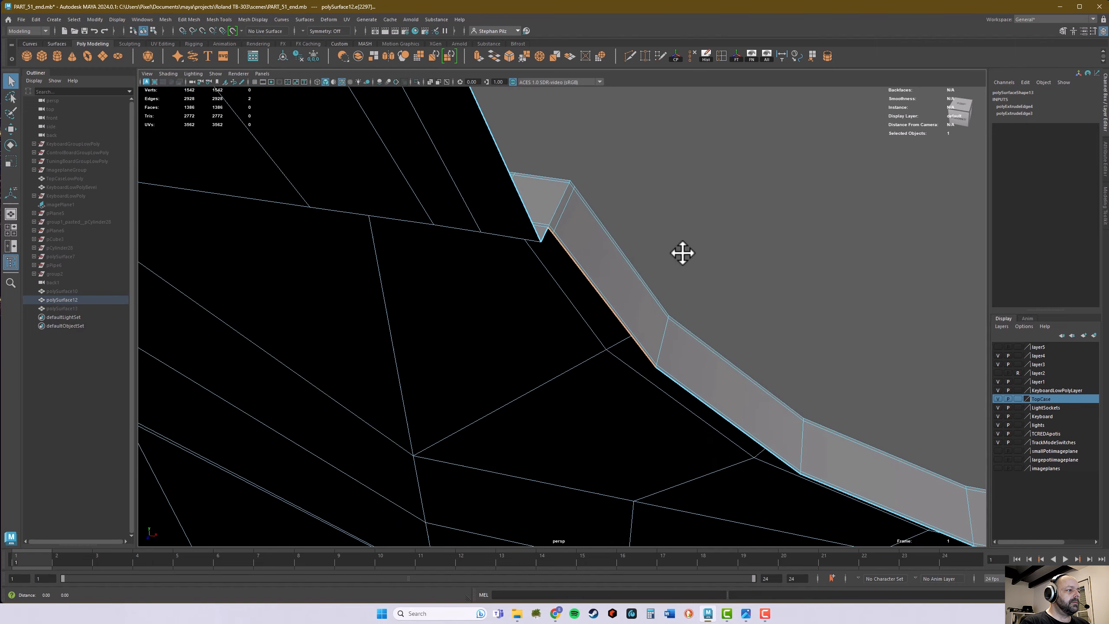
alt+middle_drag(683, 253, 434, 172)
shift+click(403, 287)
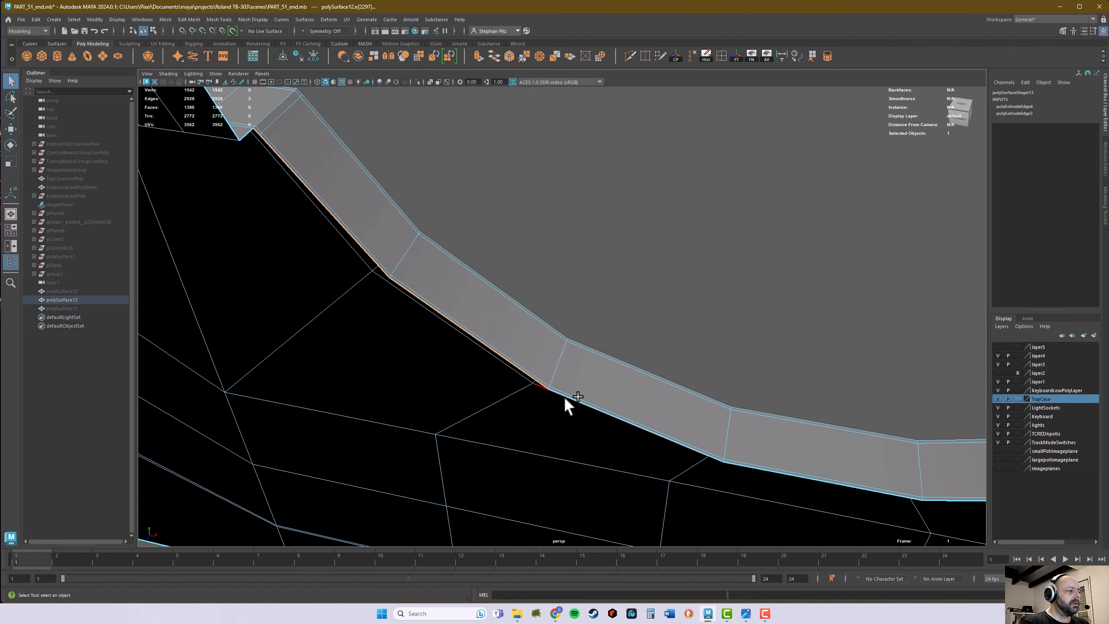
shift+click(563, 396)
alt+drag(556, 415, 557, 370)
shift+click(594, 390)
shift+click(559, 374)
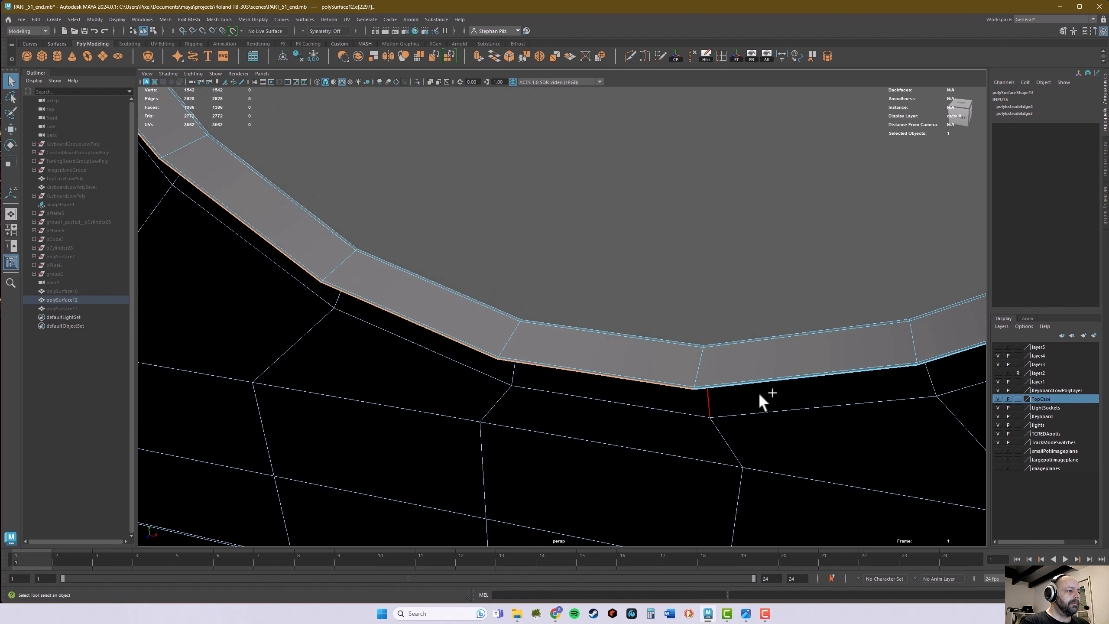
shift+click(751, 384)
alt+drag(751, 384, 686, 355)
shift+click(800, 300)
shift+click(679, 288)
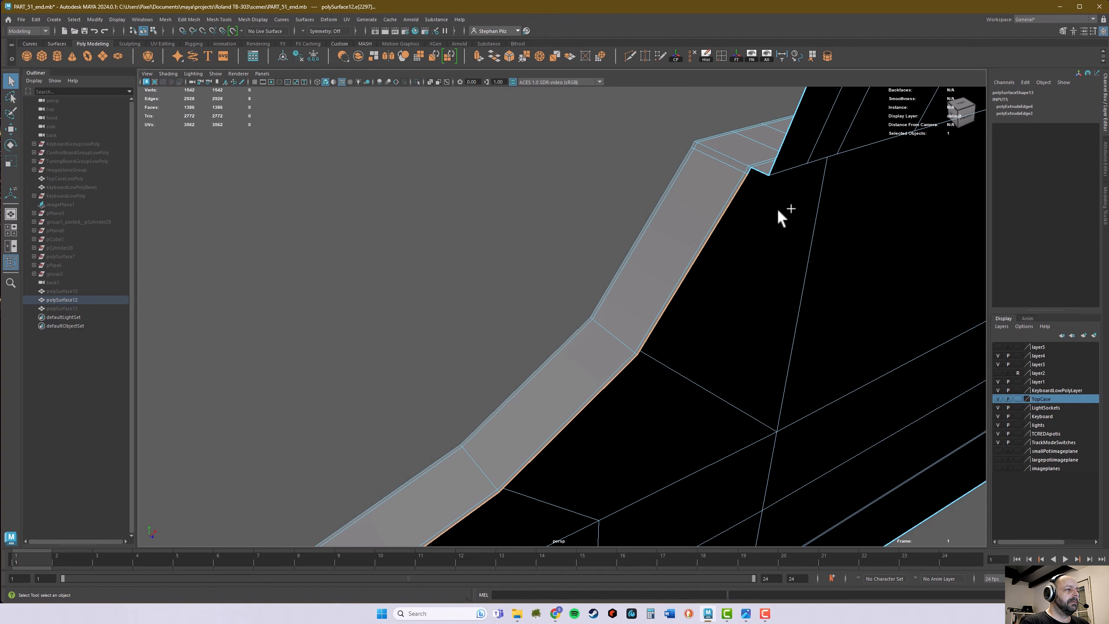
shift+click(751, 173)
Step: Extrude the selected curved rim edges toward the inside of the case and snap them to the lip's corner vertex
alt+drag(762, 288, 647, 348)
key(ctrl+e)
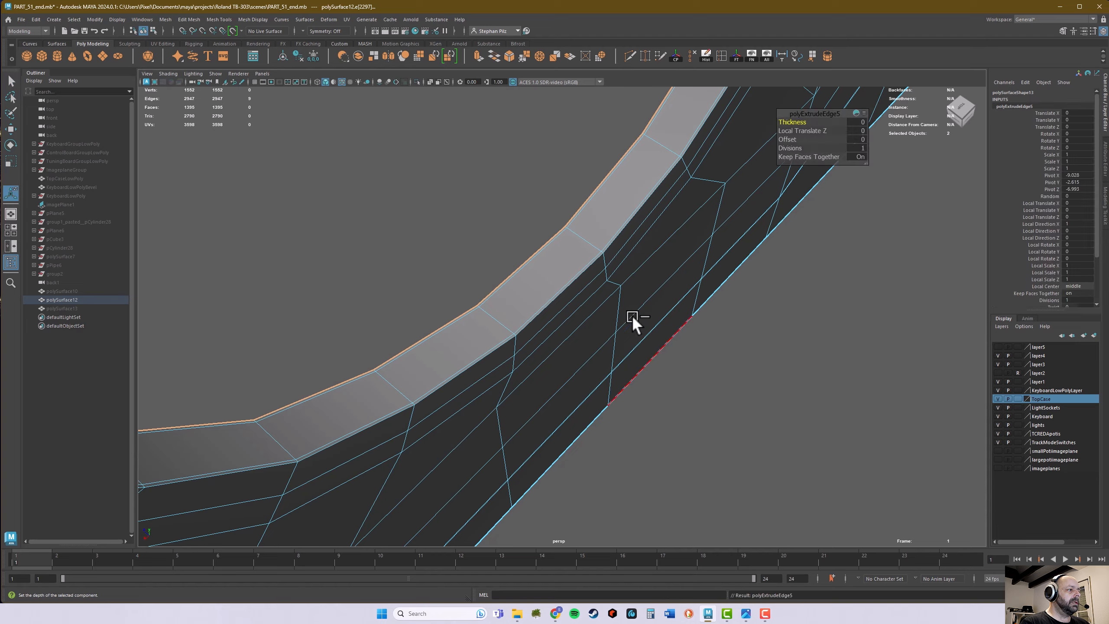
alt+middle_drag(587, 334, 557, 459)
alt+drag(557, 459, 563, 420)
alt+middle_drag(563, 419, 519, 471)
alt+right_drag(798, 454, 861, 397)
alt+right_drag(765, 374, 847, 361)
alt+middle_drag(690, 361, 700, 410)
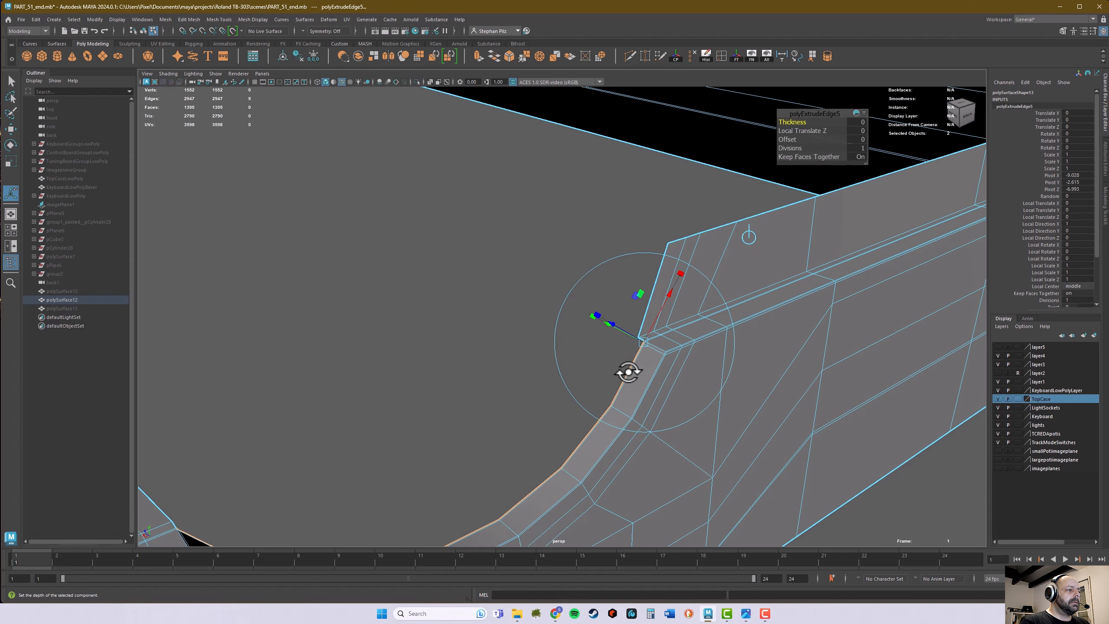
alt+drag(629, 372, 682, 365)
drag(733, 333, 719, 329)
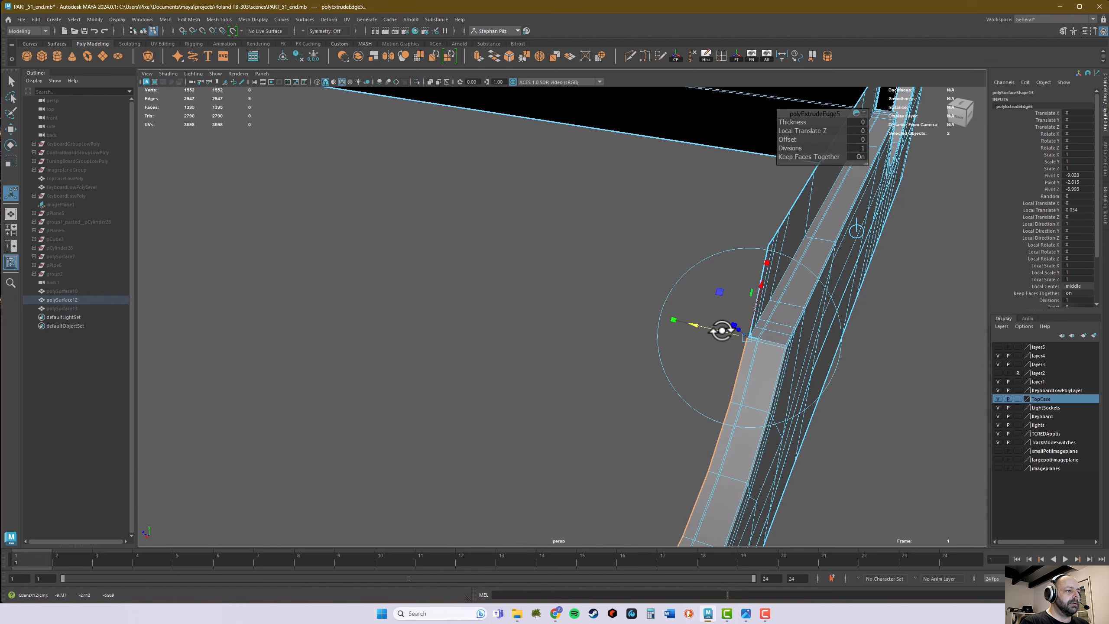
alt+right_drag(722, 330, 962, 361)
alt+middle_drag(771, 344, 585, 328)
alt+right_drag(514, 352, 567, 362)
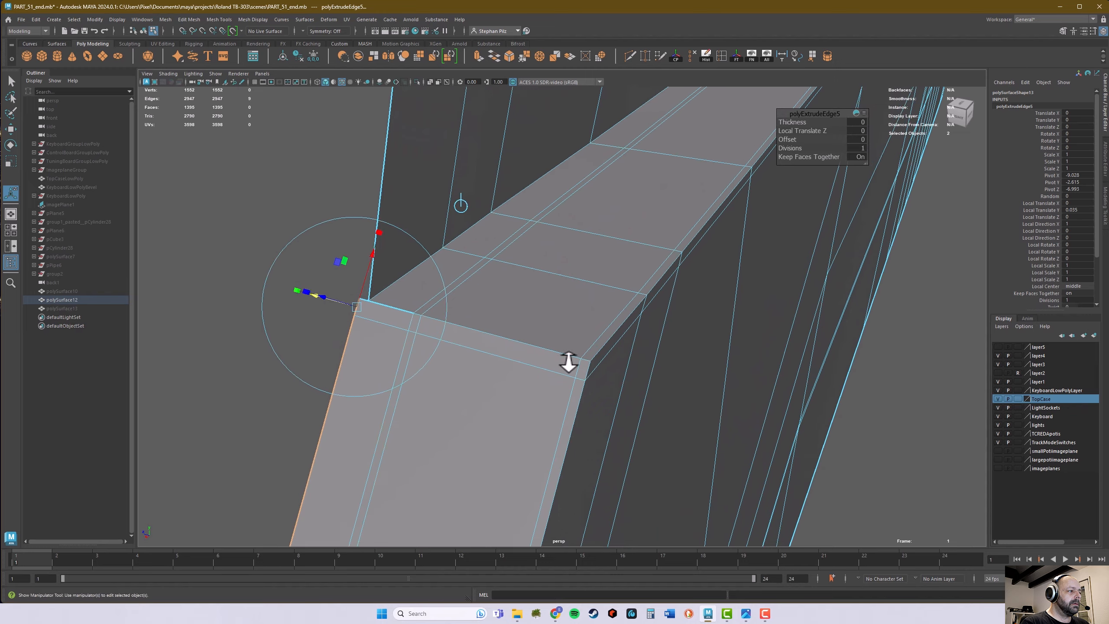
alt+middle_drag(567, 362, 614, 361)
key(v)
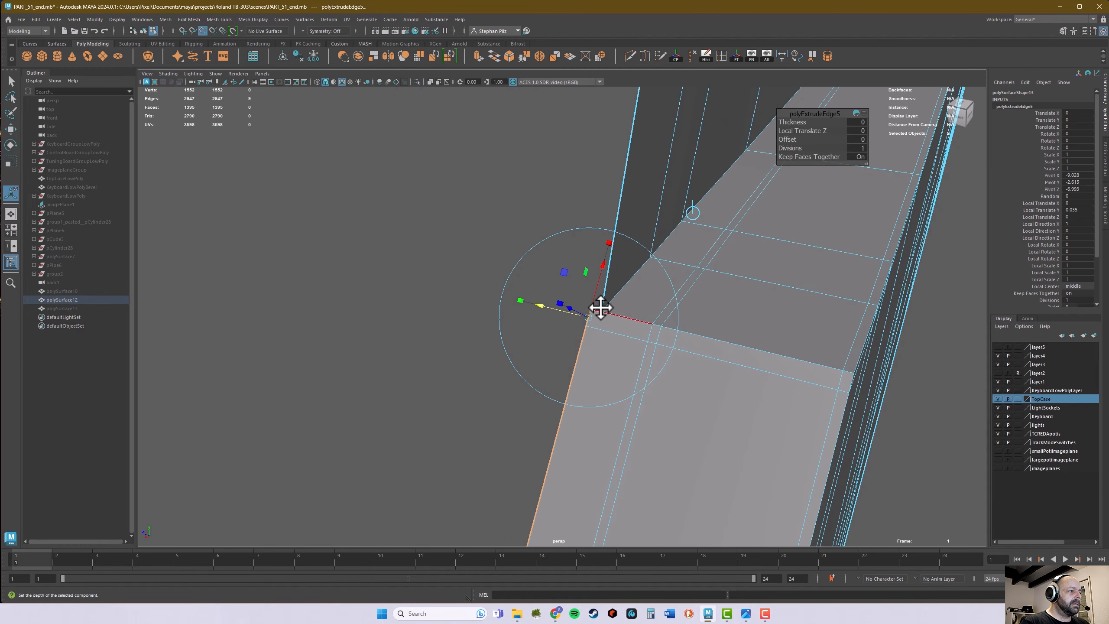
middle_drag(602, 308, 603, 311)
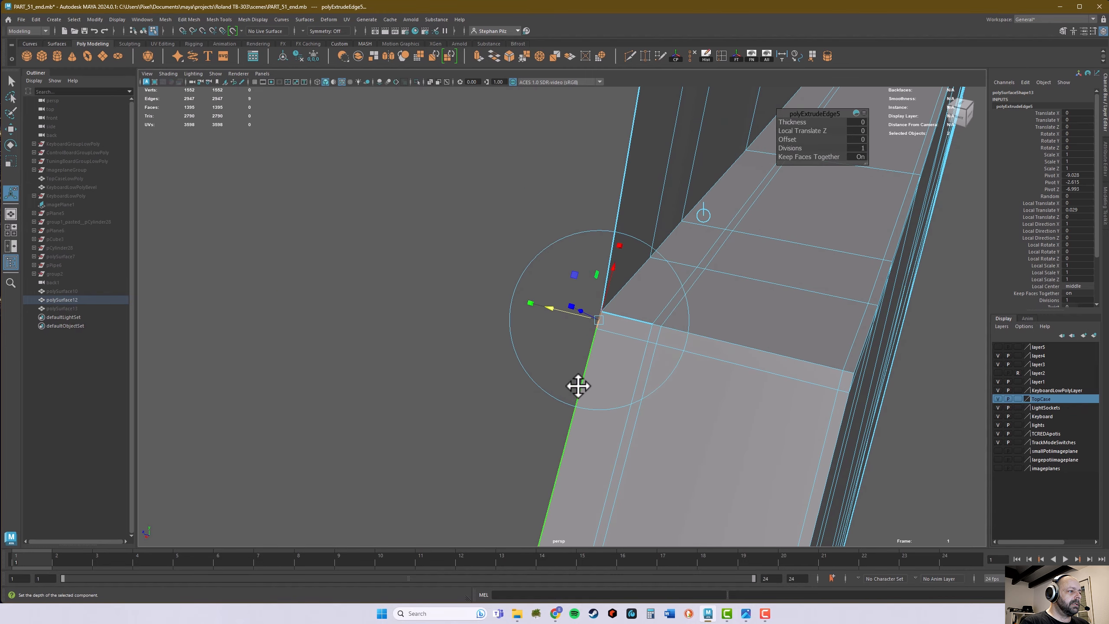
Step: Extrude the curved rim edges again about 1.3 units into the case to form a deep half-round wall
mouse_move(578, 386)
alt+mouse_down()
mouse_move(490, 376)
mouse_move(633, 374)
mouse_move(597, 375)
alt+mouse_up()
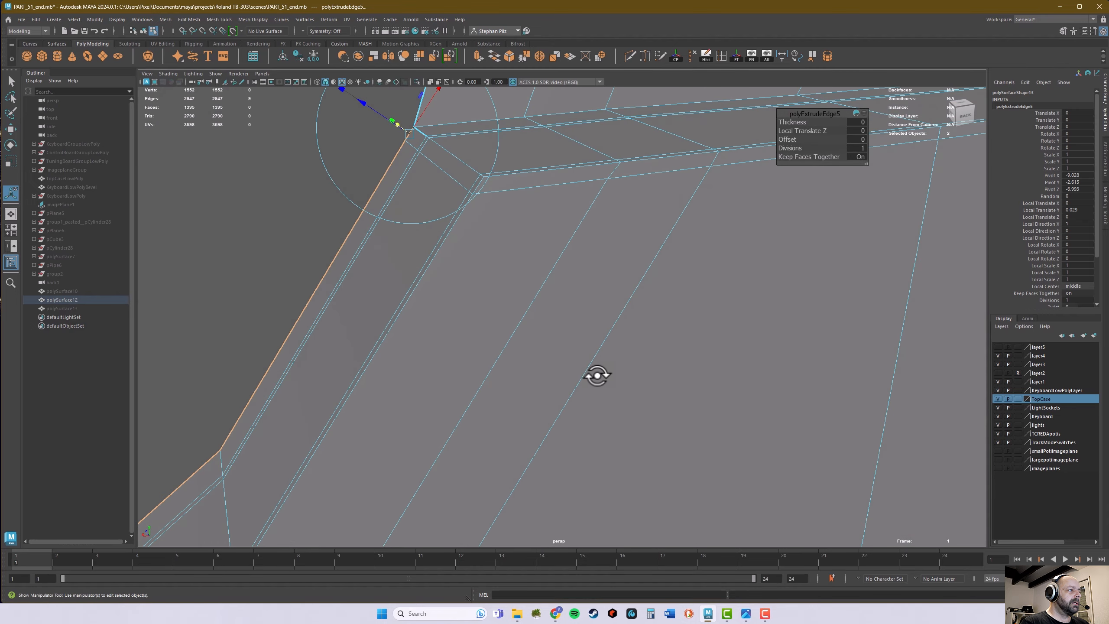
alt+right_drag(596, 375, 406, 374)
alt+middle_drag(406, 374, 752, 280)
alt+drag(752, 280, 604, 300)
alt+middle_drag(605, 301, 603, 335)
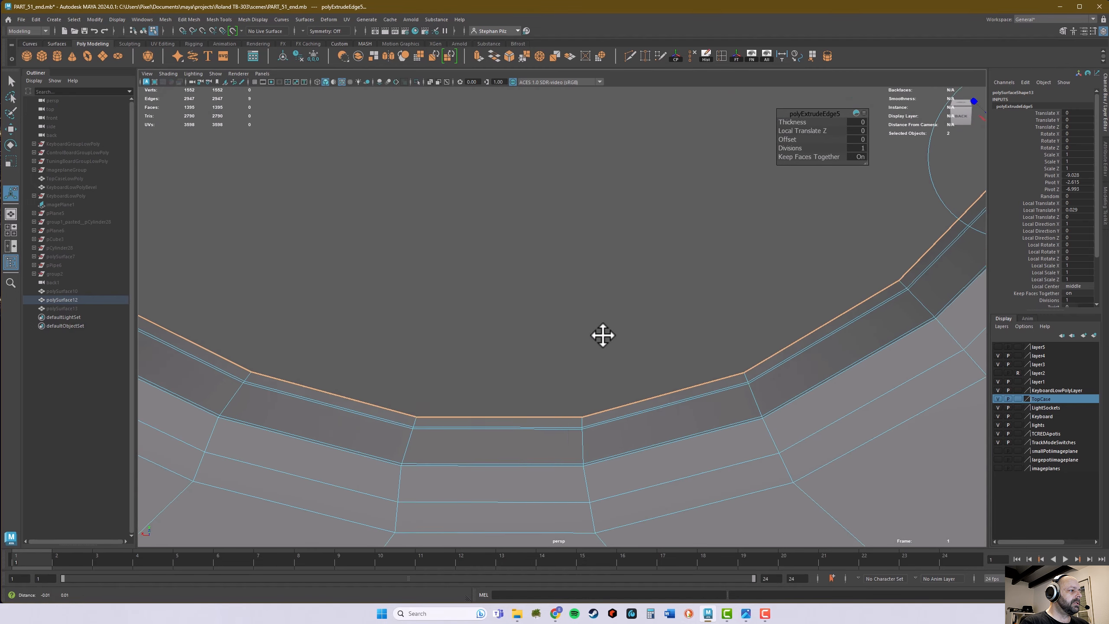
alt+drag(602, 334, 268, 259)
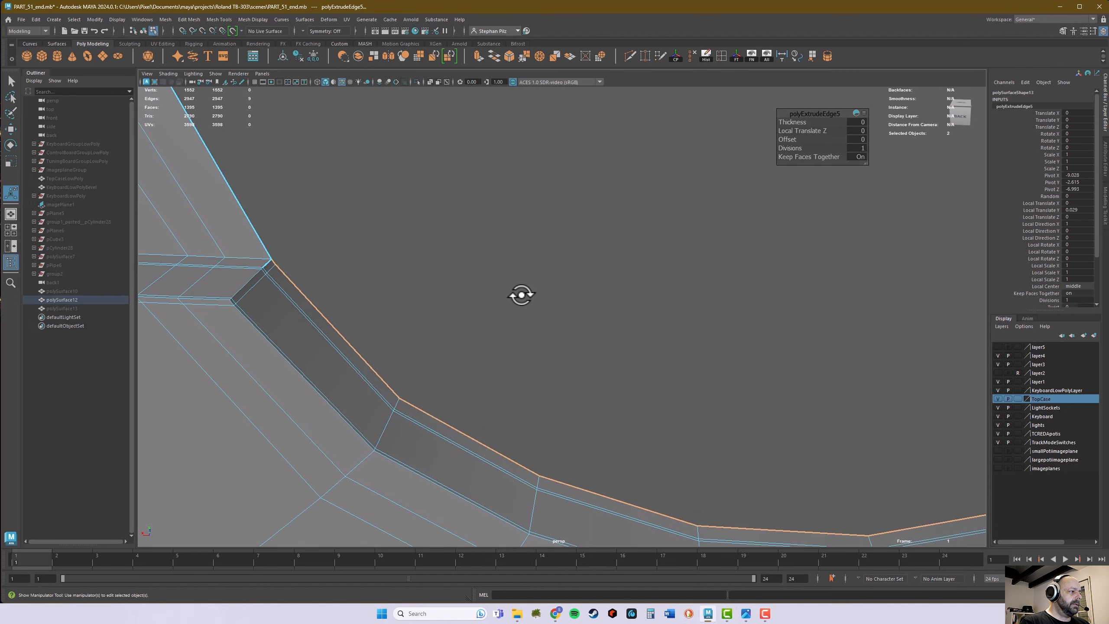
key(ctrl+e)
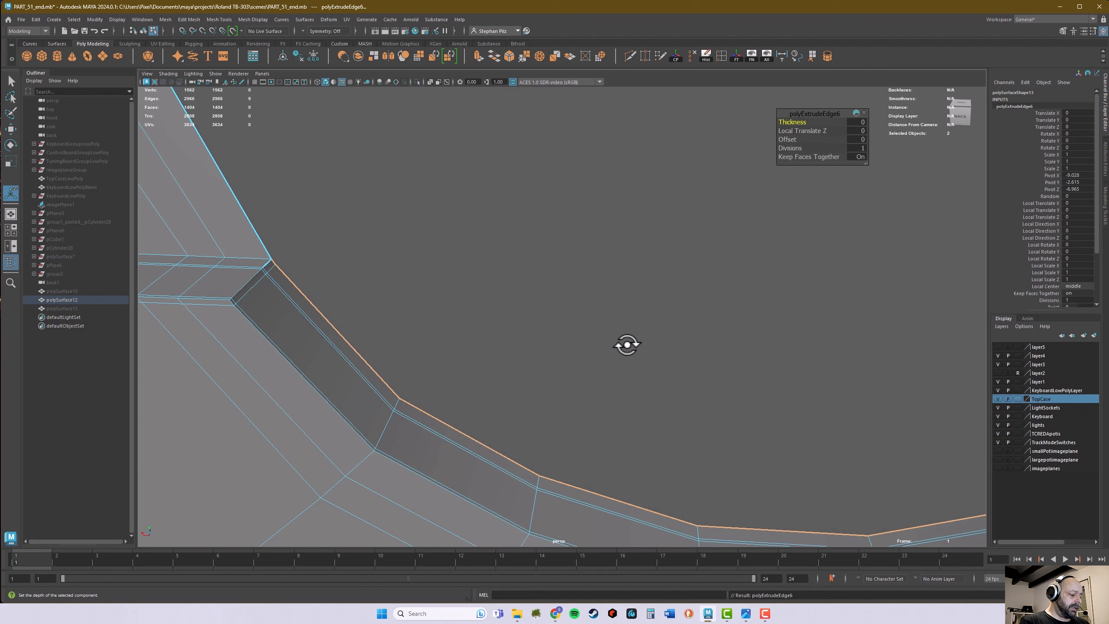
alt+drag(627, 344, 720, 325)
alt+middle_drag(720, 325, 325, 408)
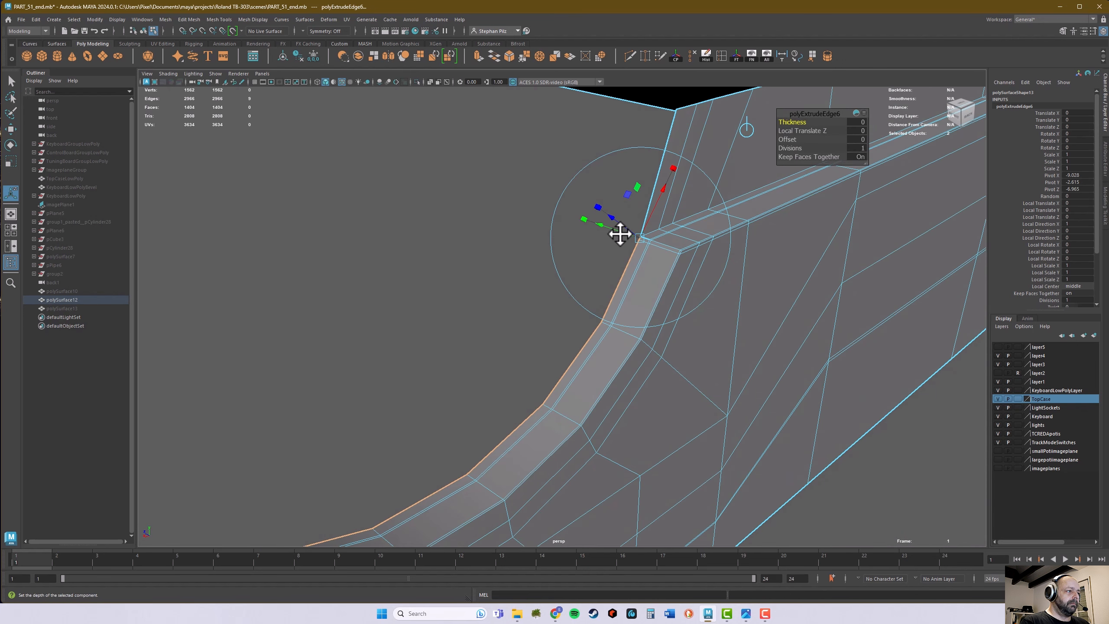
drag(618, 230, 327, 133)
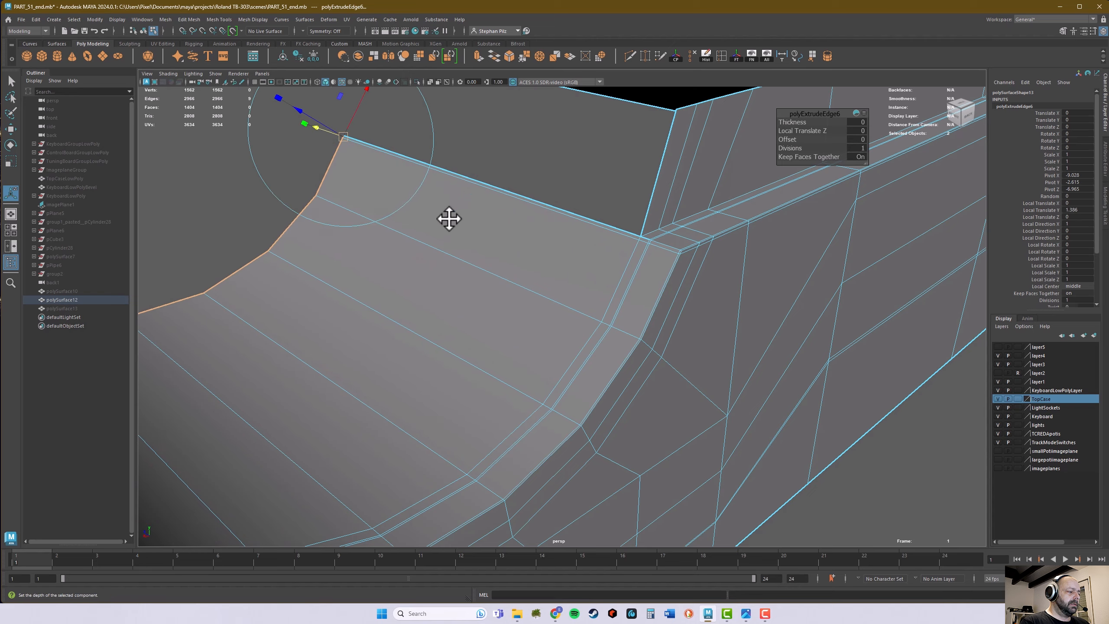
alt+drag(448, 220, 471, 296)
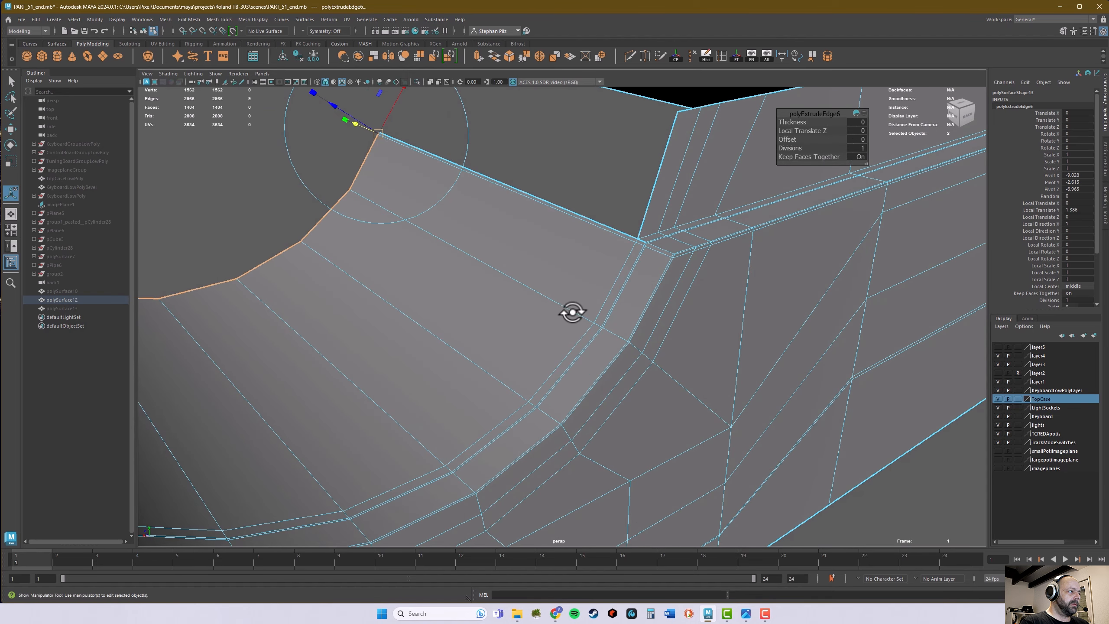
Step: Merge the overlapping vertices at both corners where the half-round wall meets the lip, and return to object mode
key(q)
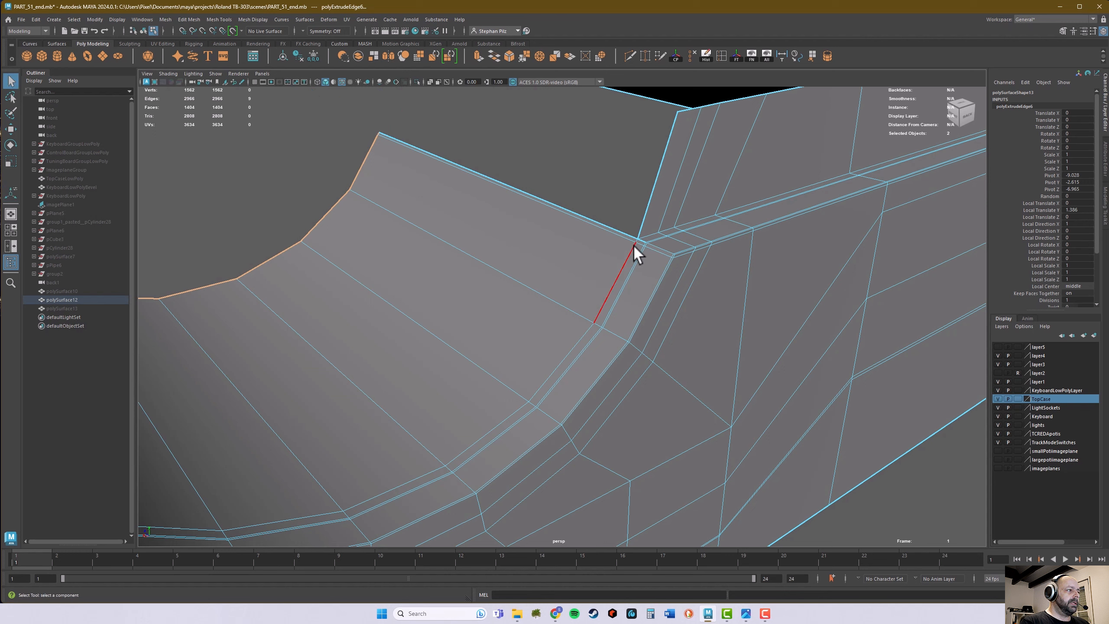
right_drag(636, 244, 611, 243)
drag(641, 238, 594, 272)
alt+middle_drag(592, 271, 633, 285)
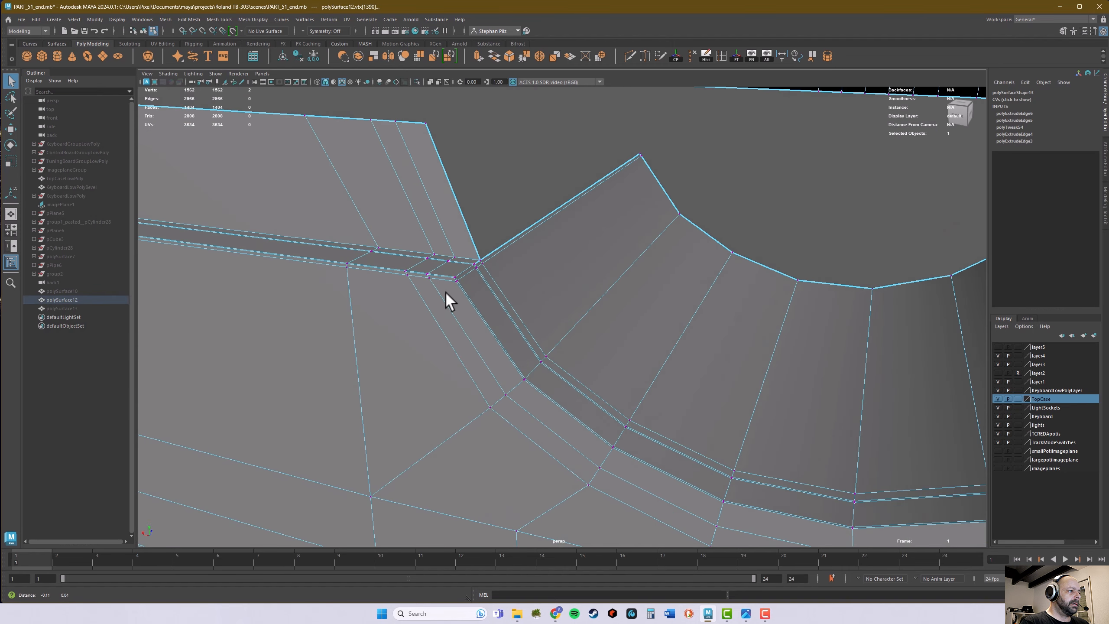
alt+right_drag(445, 291, 749, 296)
alt+middle_drag(470, 240, 537, 291)
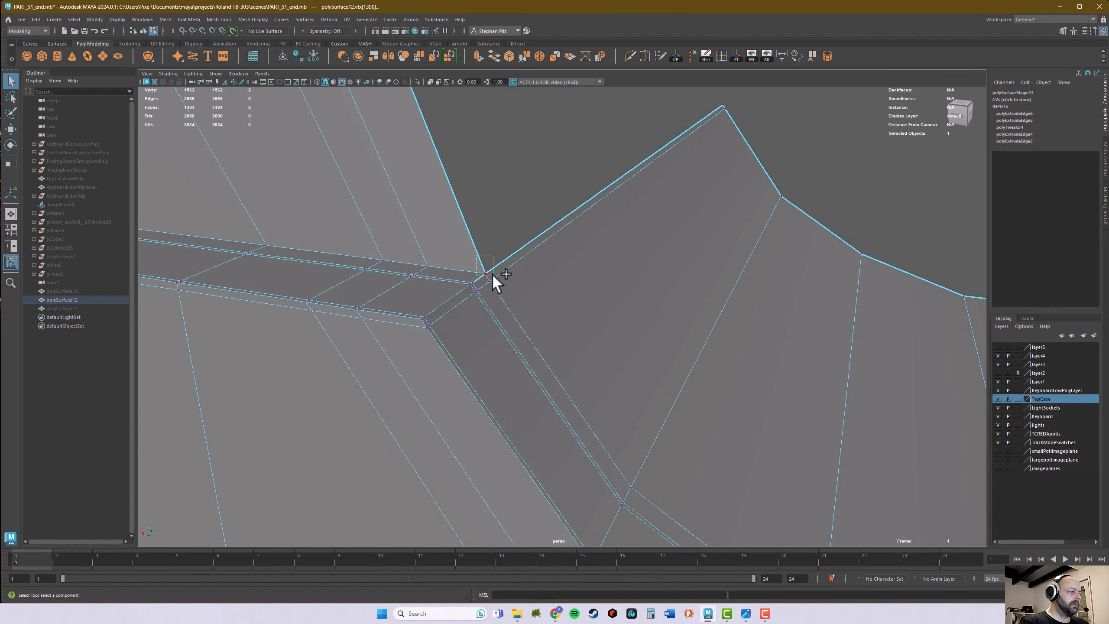
shift+drag(493, 275, 493, 275)
alt+middle_drag(700, 275, 595, 283)
alt+drag(594, 282, 768, 281)
alt+middle_drag(770, 289, 385, 385)
alt+middle_drag(648, 251, 575, 308)
alt+drag(681, 304, 519, 288)
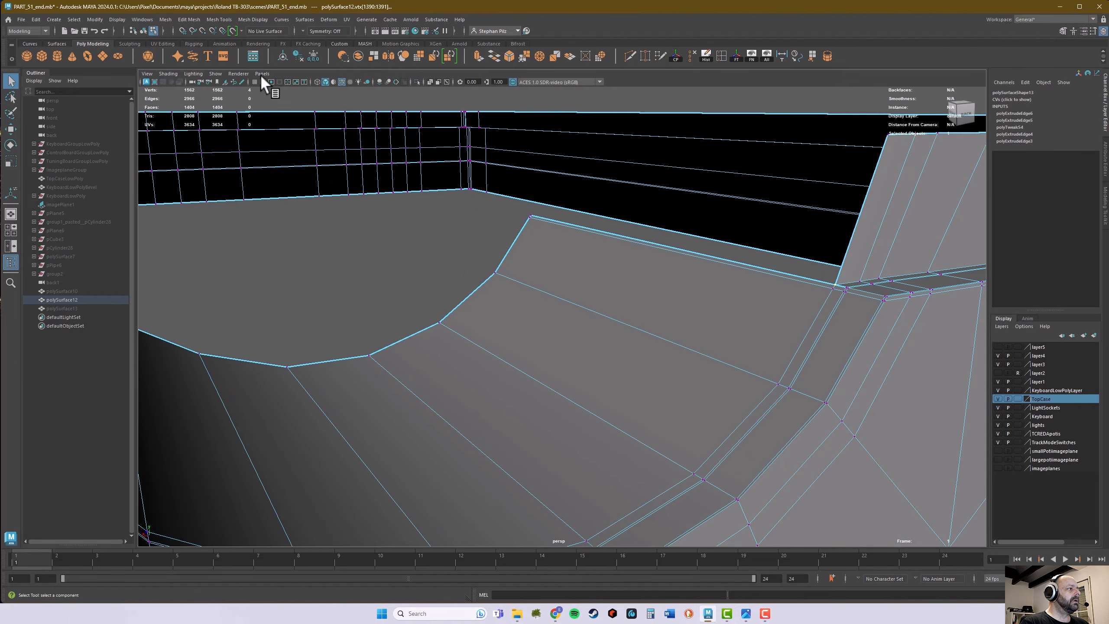
click(524, 56)
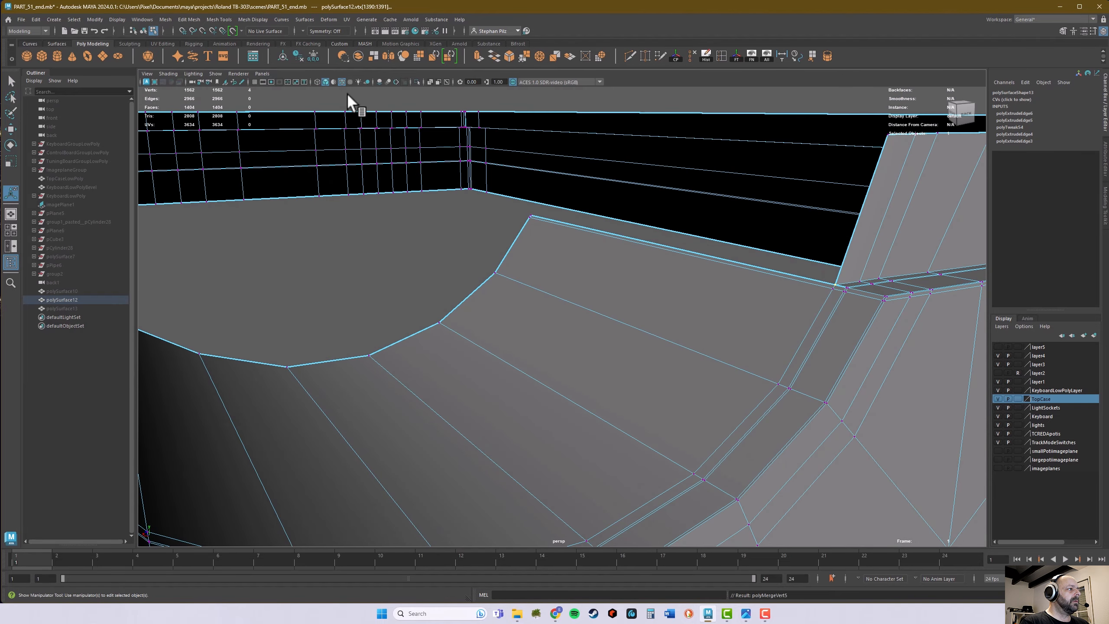
alt+drag(648, 257, 644, 345)
key(F8)
Step: Preview the lower case half smoothed, check the round cutout's shape and restore the unsmoothed display
alt+right_drag(679, 344, 639, 354)
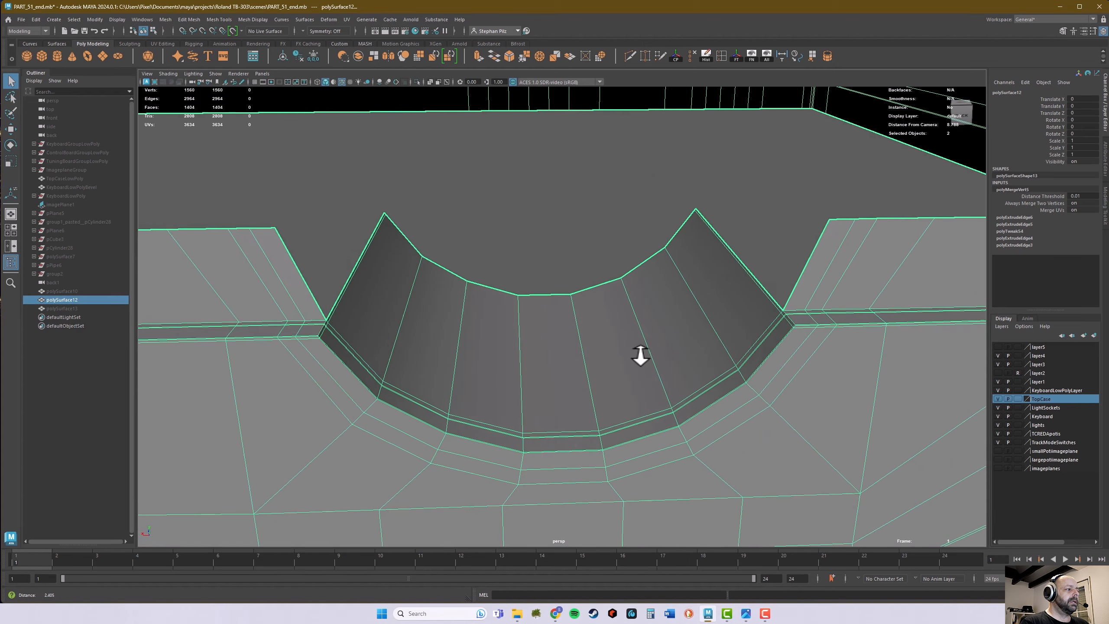
alt+drag(639, 354, 603, 362)
alt+right_drag(707, 382, 613, 388)
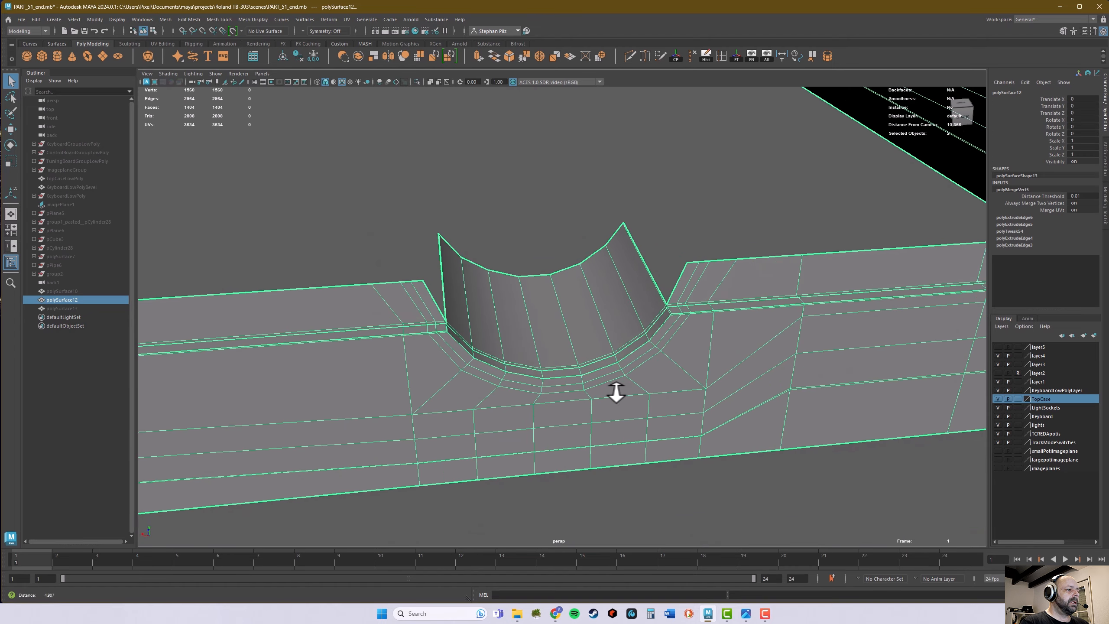
key(3)
click(735, 481)
mouse_move(732, 488)
alt+mouse_down()
mouse_move(747, 426)
mouse_move(737, 488)
alt+mouse_up()
click(654, 318)
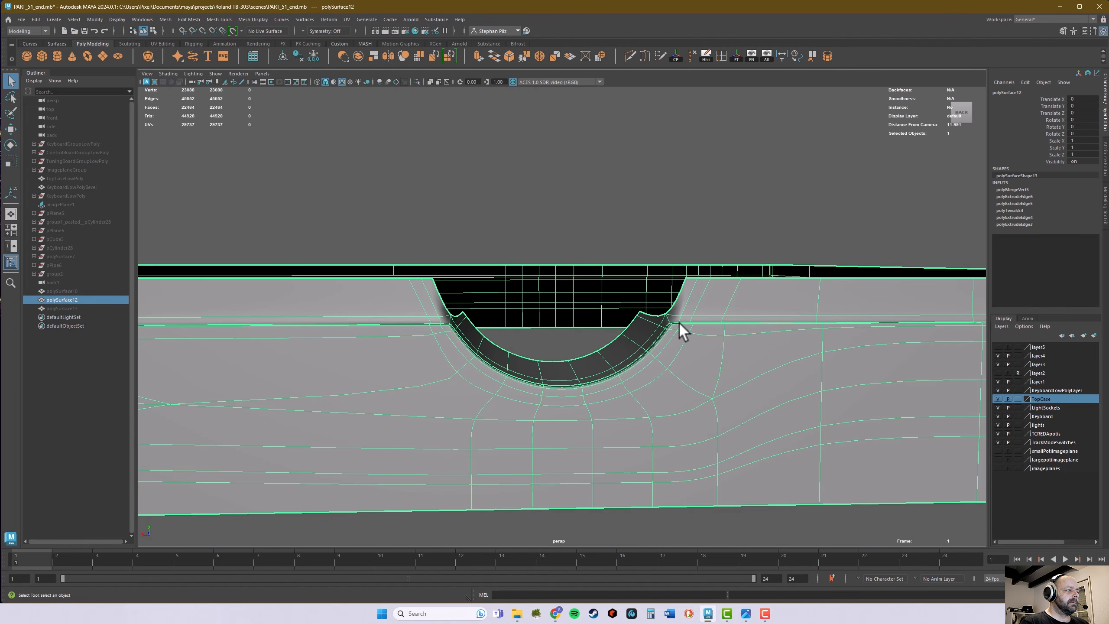
key(1)
Step: Insert an edge loop along the base of the inner lip section between the half-round wall and the neighbouring round cutout
mouse_move(668, 326)
alt+mouse_down()
mouse_move(674, 336)
mouse_move(673, 324)
mouse_move(595, 340)
mouse_move(656, 340)
alt+mouse_up()
alt+middle_drag(656, 339, 538, 342)
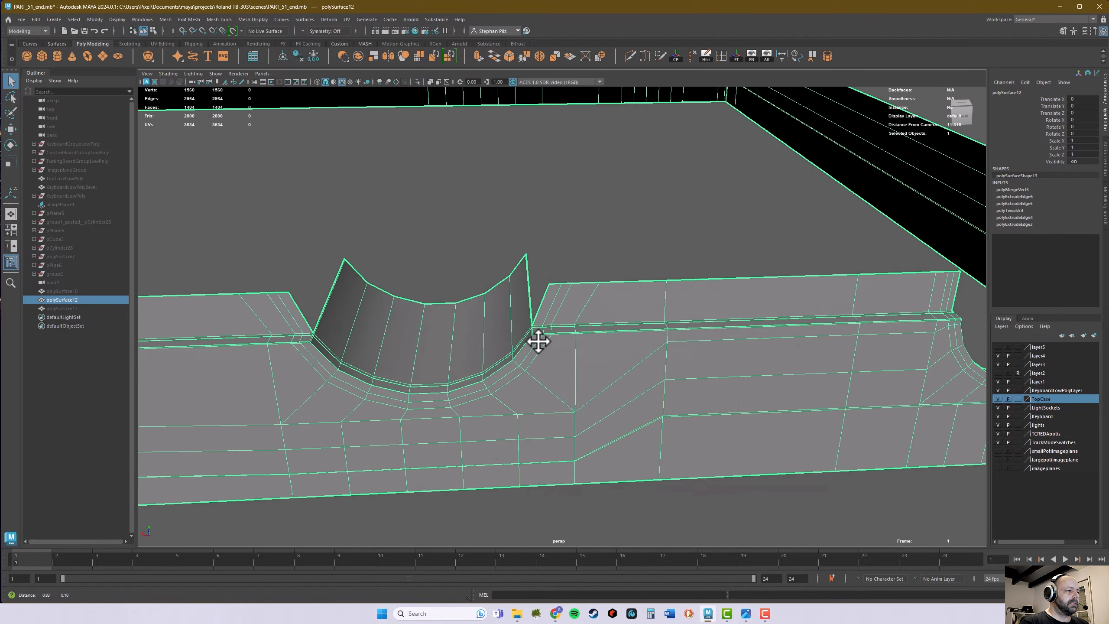
mouse_move(538, 342)
alt+mouse_down()
mouse_move(572, 344)
mouse_move(537, 363)
mouse_move(673, 347)
mouse_move(609, 340)
mouse_move(636, 332)
mouse_move(540, 342)
alt+mouse_up()
alt+right_drag(539, 342, 737, 343)
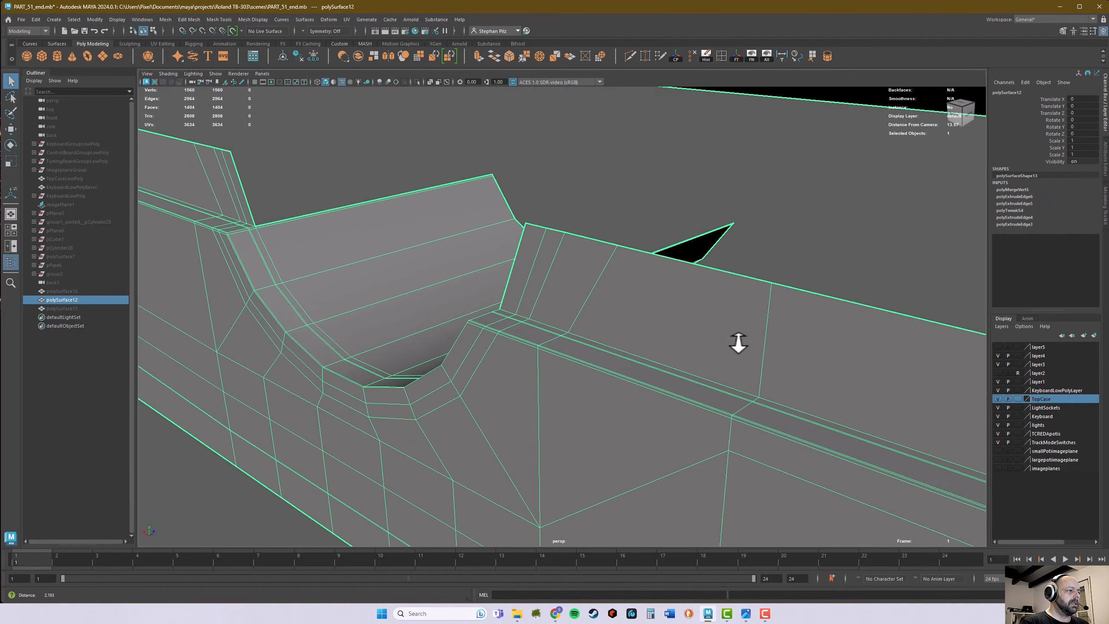
alt+drag(515, 329, 517, 354)
alt+right_drag(517, 354, 636, 354)
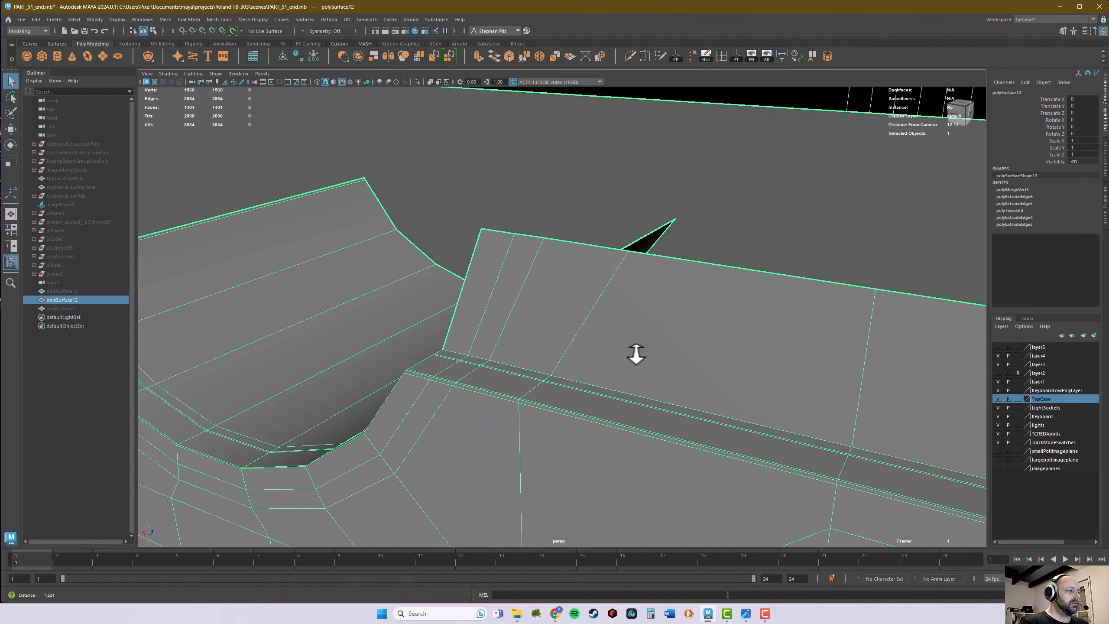
alt+drag(635, 354, 680, 367)
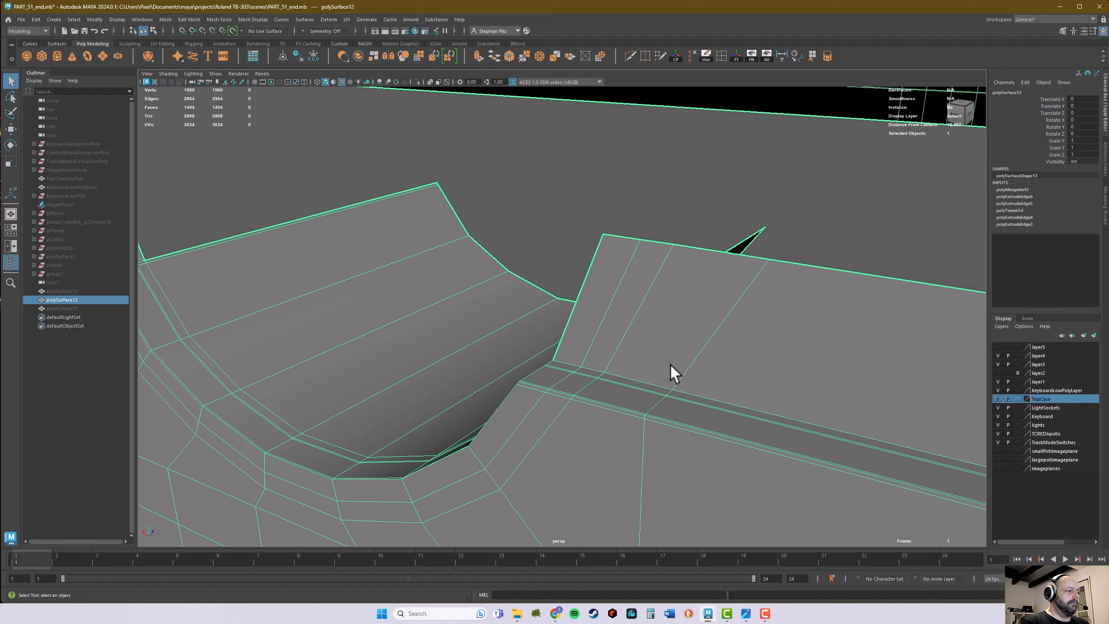
click(721, 56)
drag(591, 343, 585, 364)
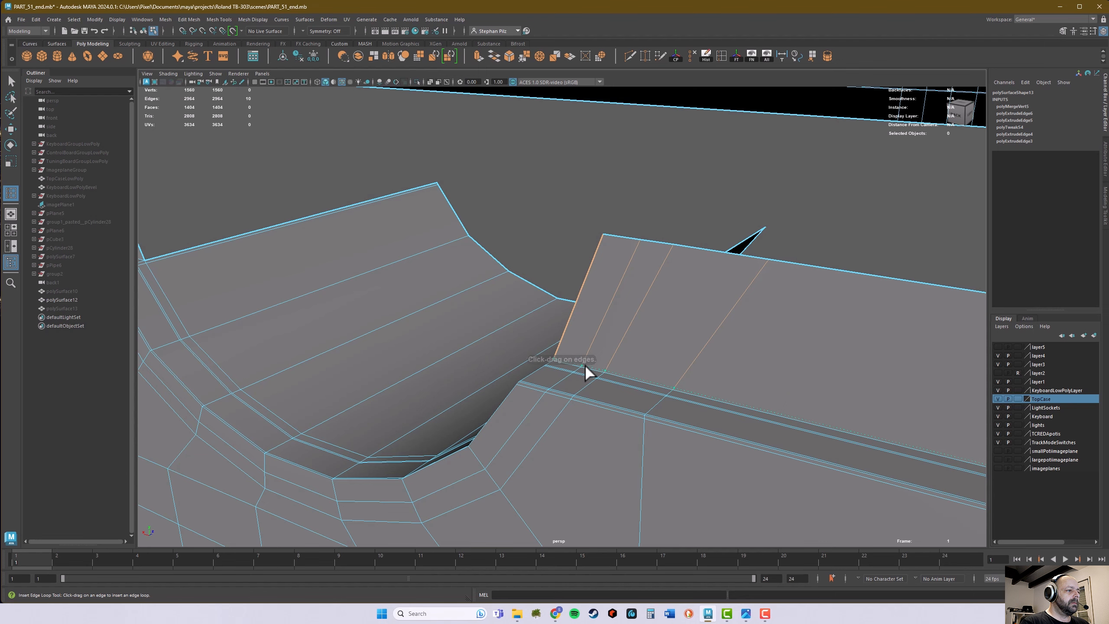
Step: Set the weight of the new lip edge loop to 0.01 so it sits tight against the lip's base
alt+middle_drag(799, 365, 705, 362)
alt+middle_drag(874, 364, 519, 306)
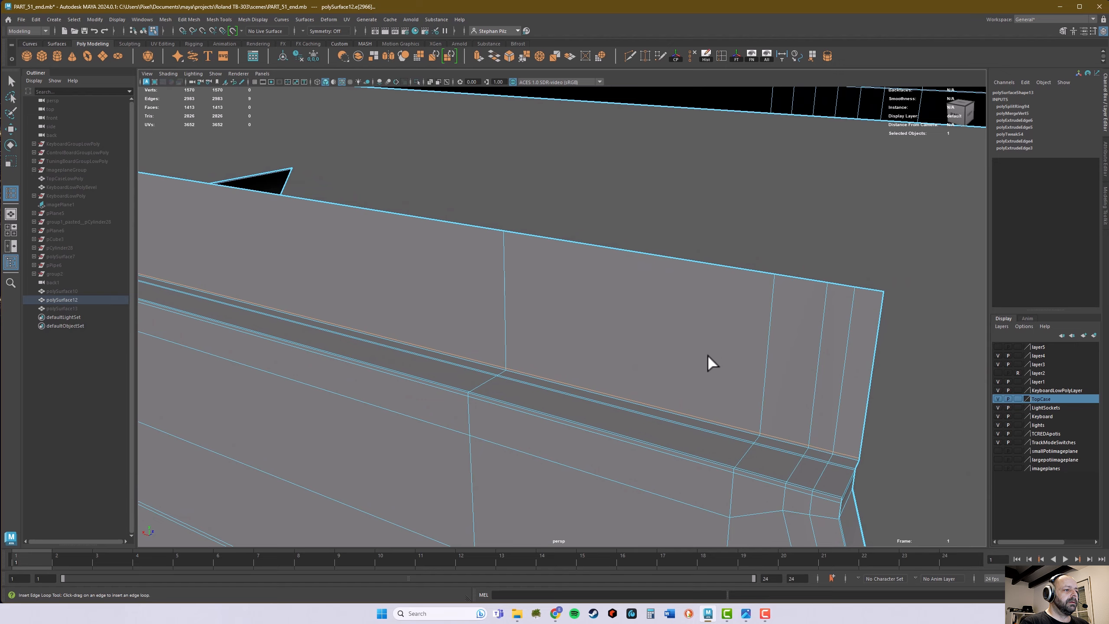
alt+middle_drag(707, 354, 573, 316)
key(q)
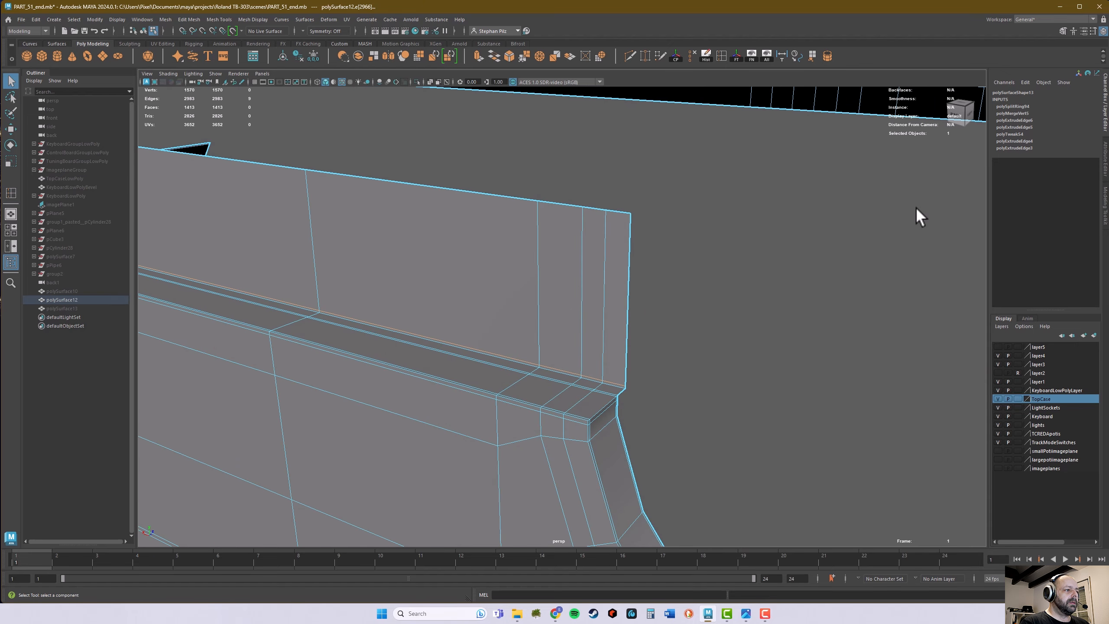
click(1021, 106)
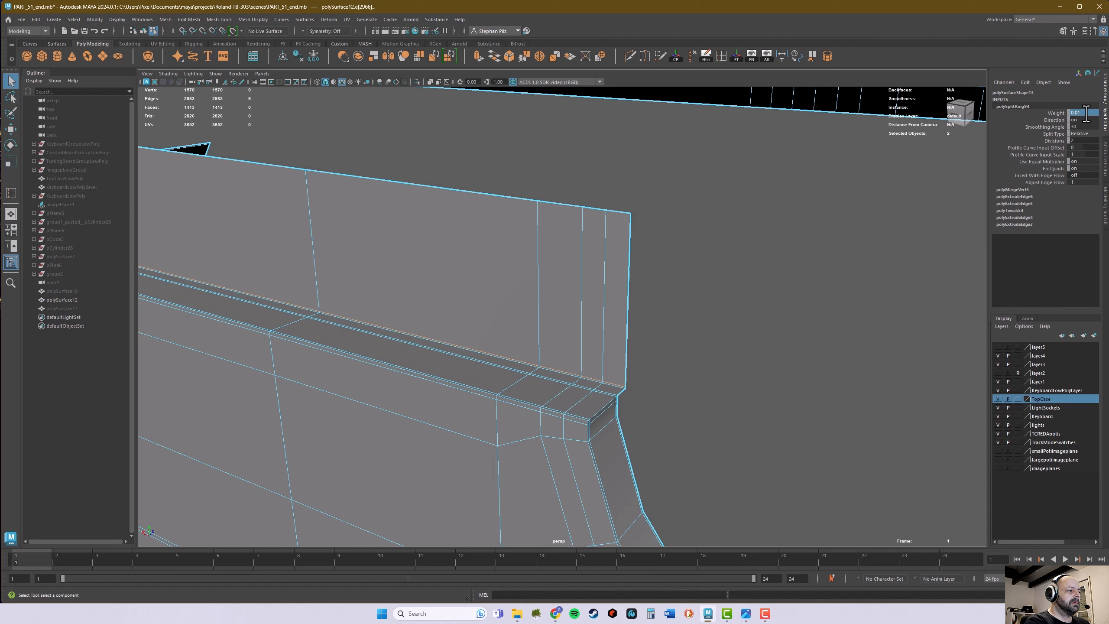
Step: Insert an edge loop along the base of the lip running around the case's rear corner and set its weight to 0.01
alt+right_drag(538, 357, 428, 334)
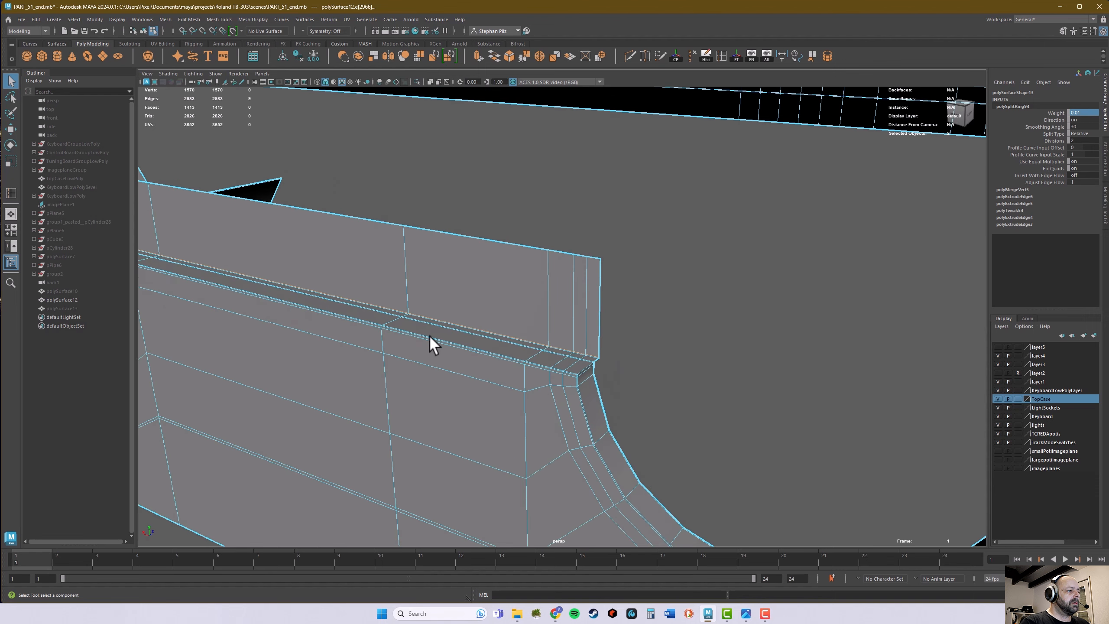
alt+middle_drag(566, 319, 372, 307)
alt+middle_drag(818, 406, 456, 245)
alt+right_drag(678, 329, 594, 324)
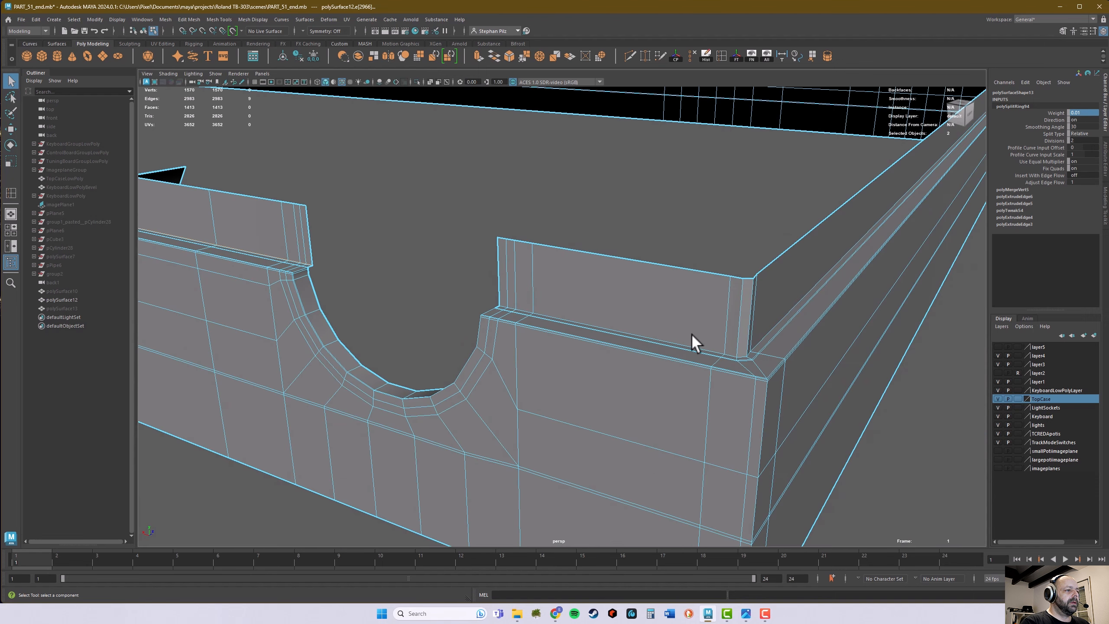
alt+drag(692, 334, 658, 327)
click(722, 56)
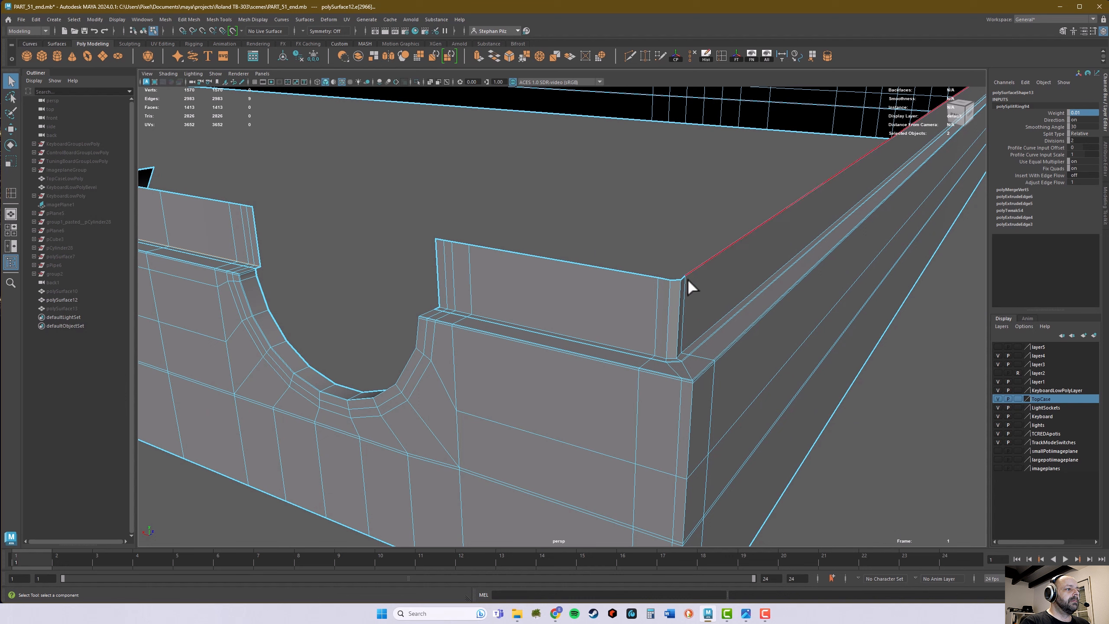
click(667, 354)
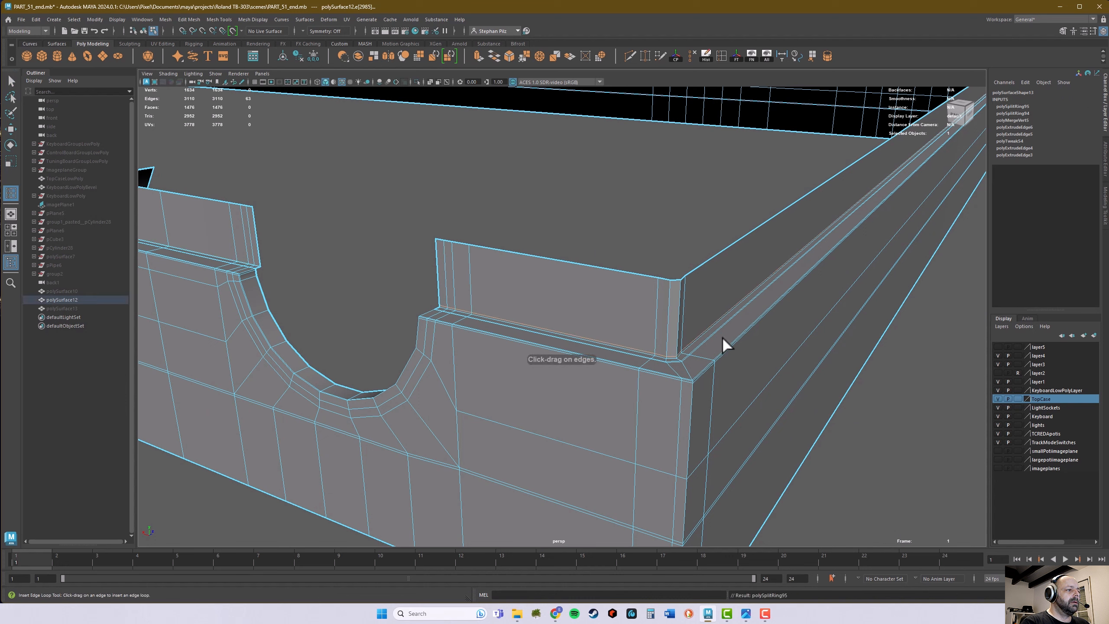
key(q)
click(1033, 106)
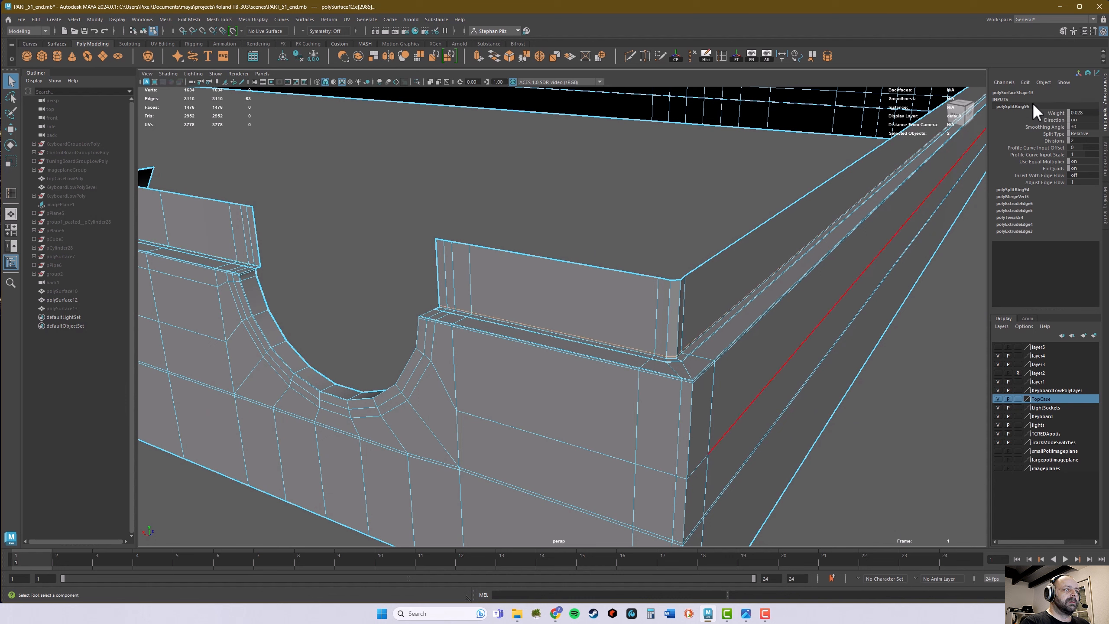
click(1087, 113)
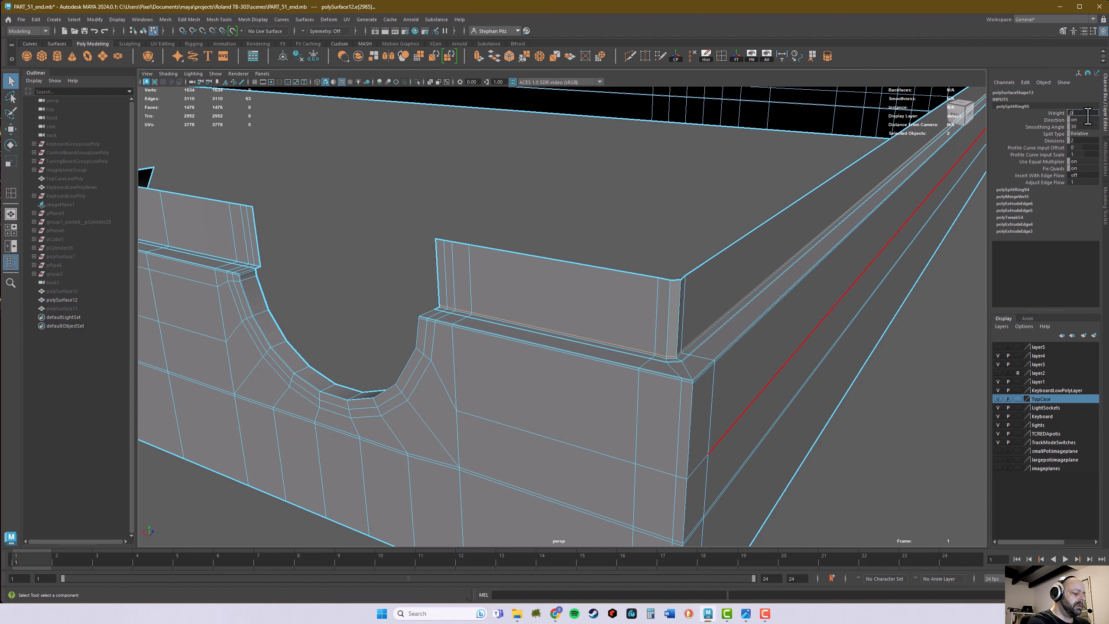
Step: Insert an edge loop near the base of the long rear lip section, starting at its end beside the round cutout
alt+right_drag(833, 250, 449, 256)
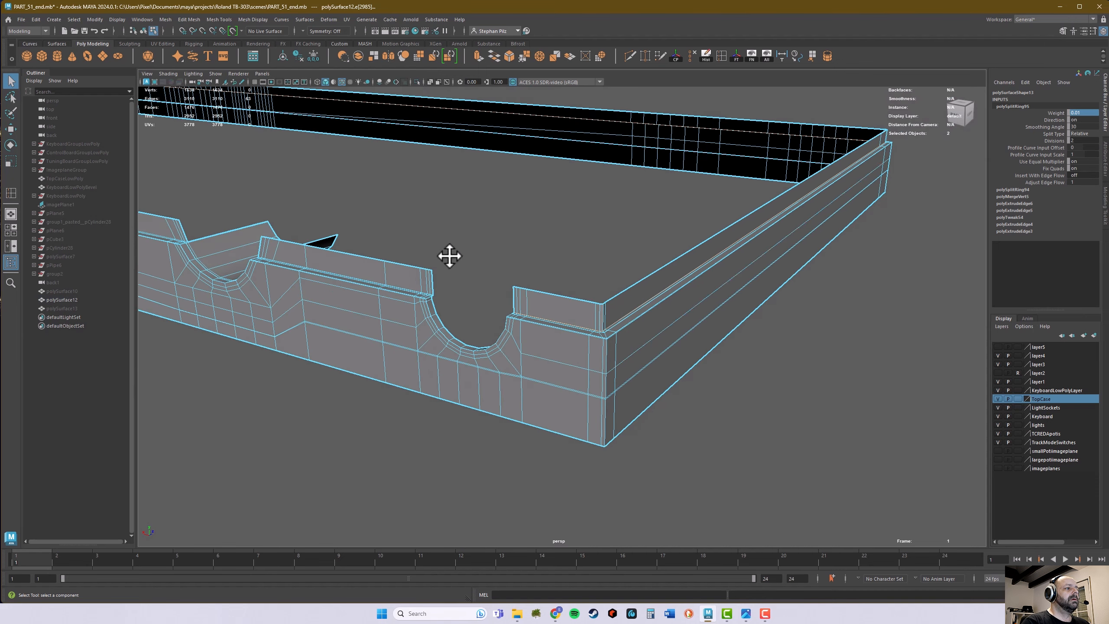
alt+middle_drag(450, 256, 750, 306)
alt+drag(750, 305, 808, 297)
alt+middle_drag(408, 302, 809, 308)
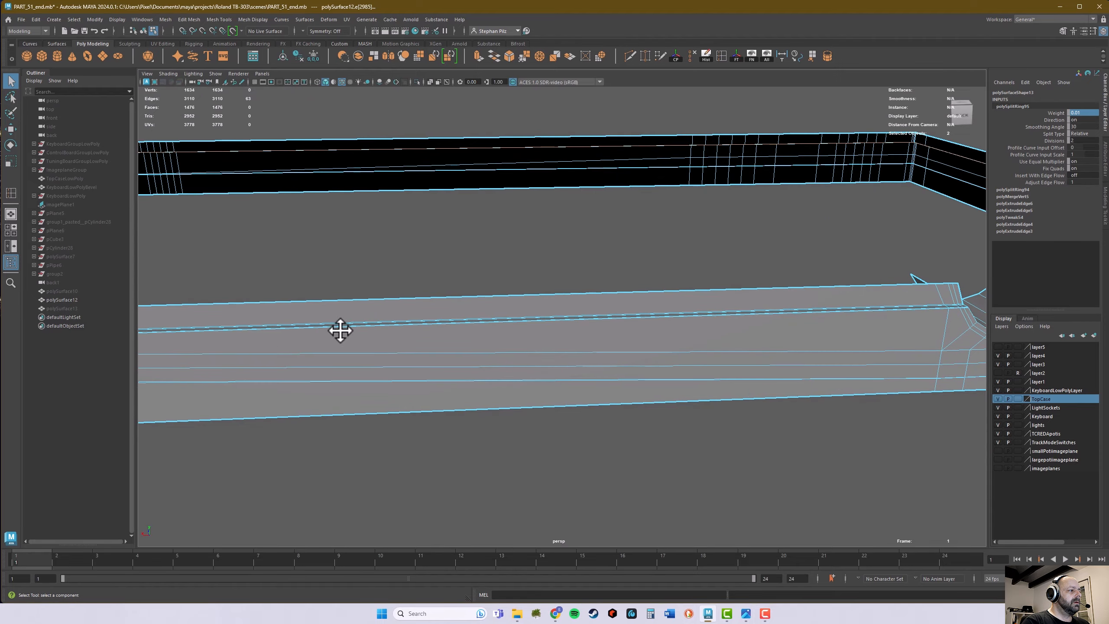
alt+middle_drag(340, 330, 963, 304)
alt+right_drag(668, 325, 922, 327)
alt+middle_drag(480, 312, 476, 350)
alt+right_drag(476, 349, 606, 339)
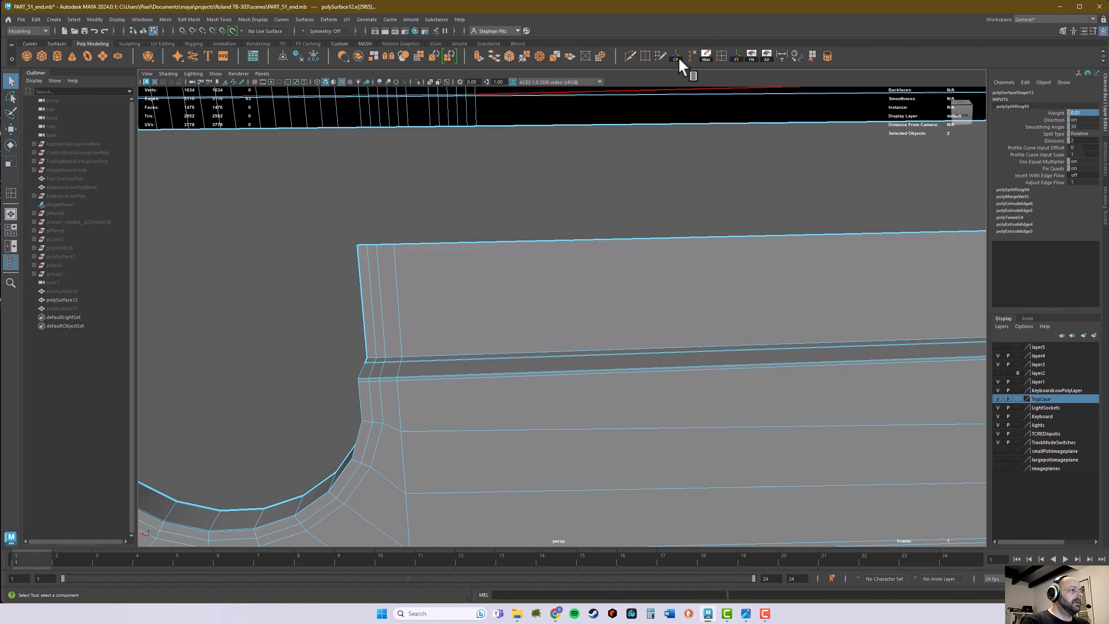
click(721, 55)
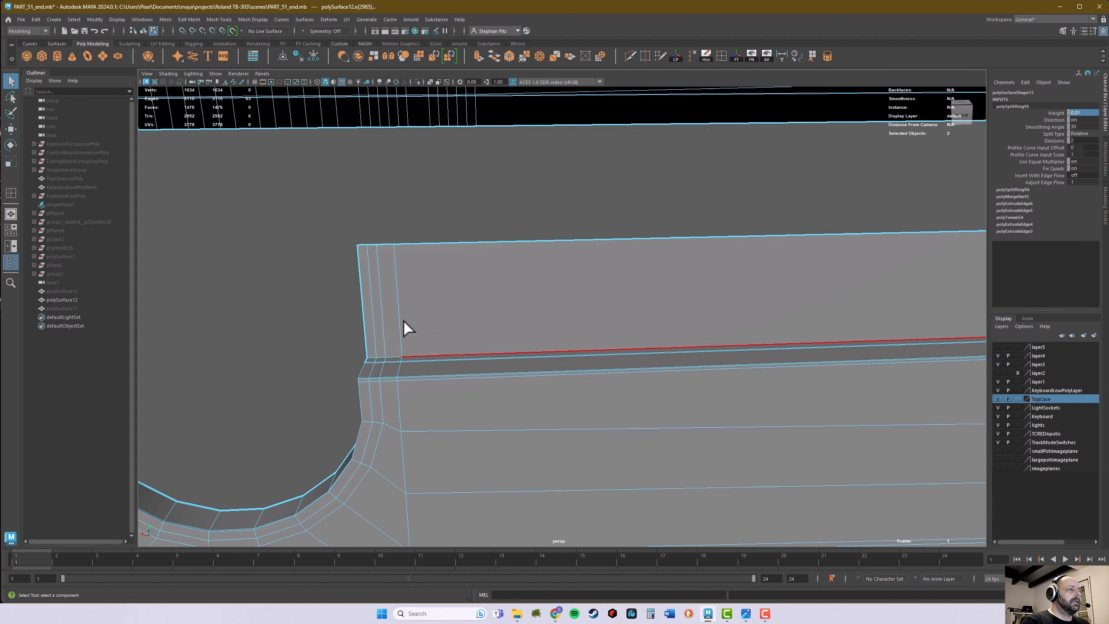
click(386, 355)
Step: Insert an edge loop near the base of each of the four shorter lip sections between the long section and the rectangular opening
alt+middle_drag(401, 324, 568, 290)
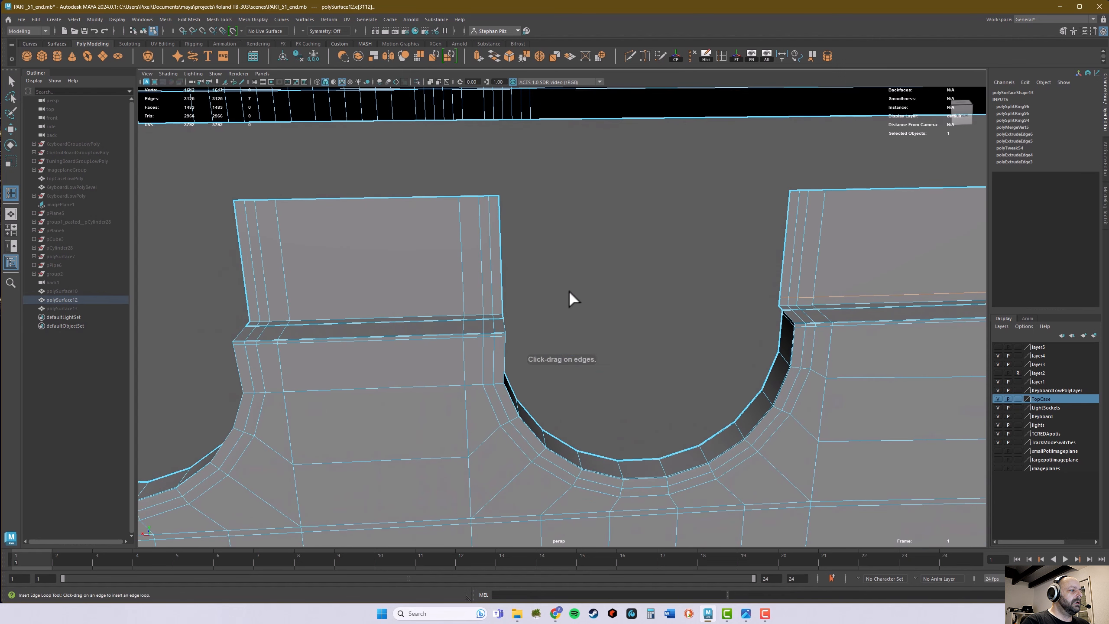
click(462, 302)
alt+middle_drag(389, 280, 928, 273)
click(580, 303)
click(585, 303)
alt+middle_drag(586, 304, 823, 293)
click(531, 299)
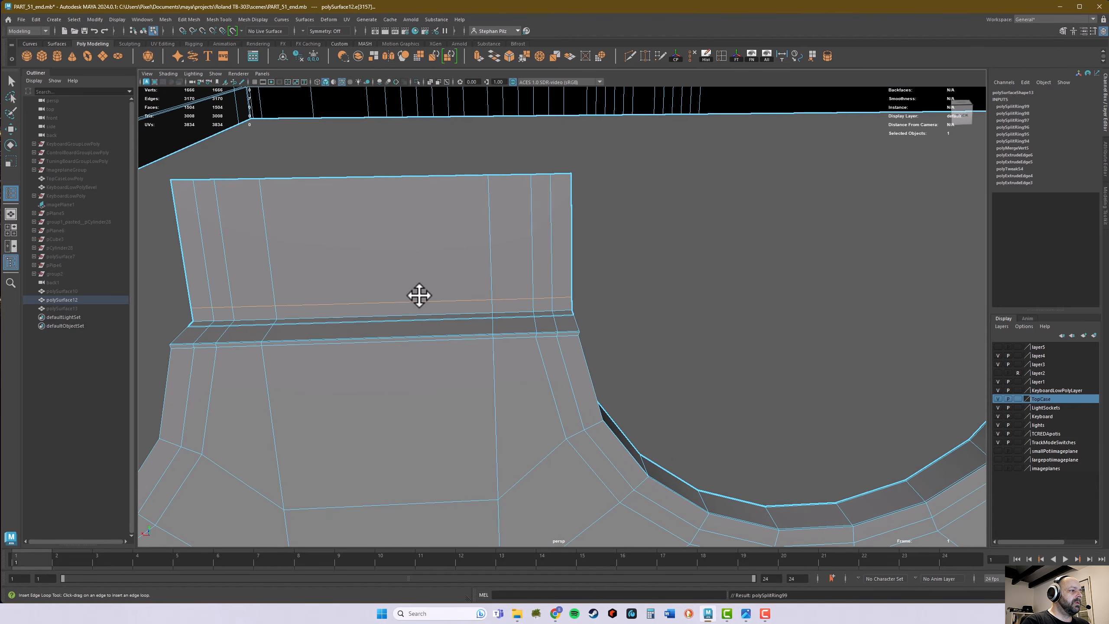
alt+middle_drag(418, 295, 525, 280)
mouse_move(523, 287)
alt+mouse_down()
mouse_move(565, 280)
mouse_move(535, 283)
alt+mouse_up()
click(527, 287)
Step: Set the weight of the edge loop on the short lip section beside the rectangular opening to 0.01
scroll(488, 284, down, 3)
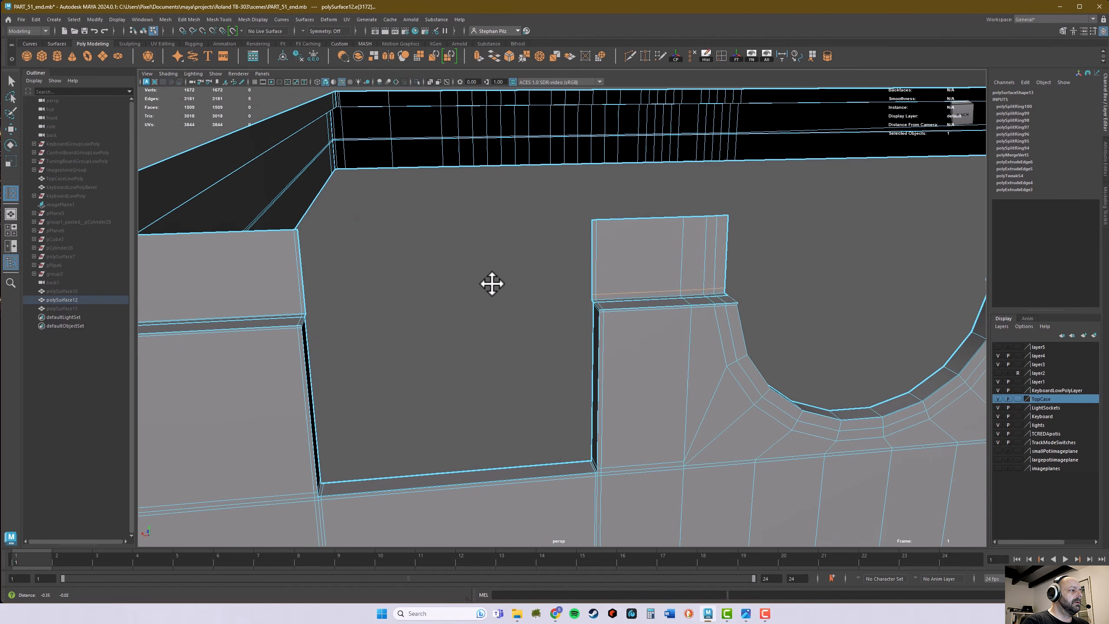
alt+middle_drag(492, 282, 688, 279)
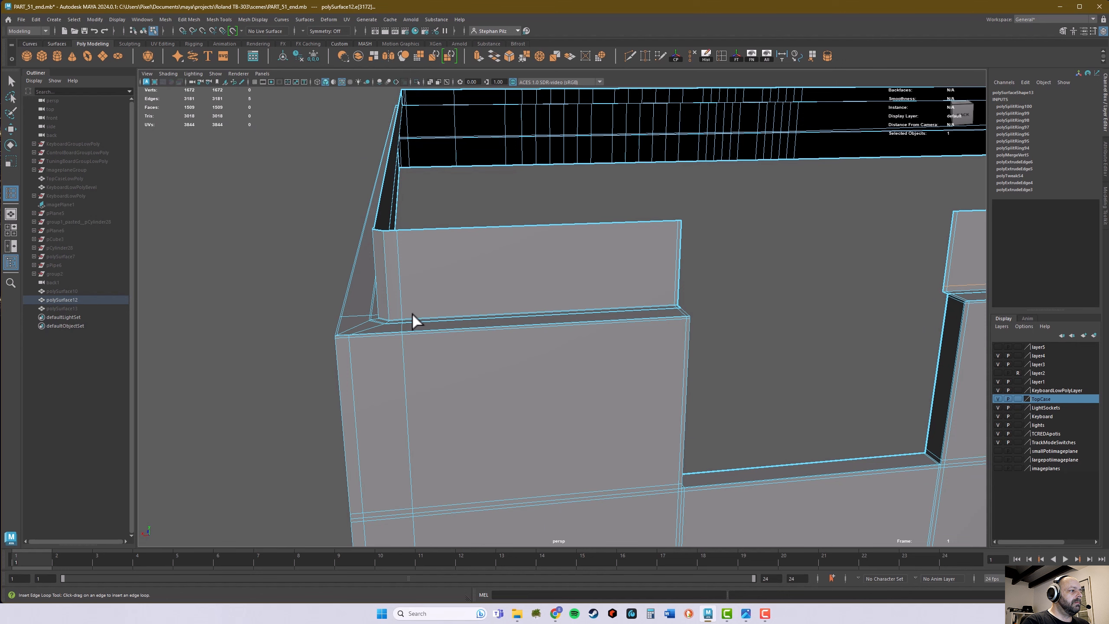
alt+middle_drag(764, 259, 238, 294)
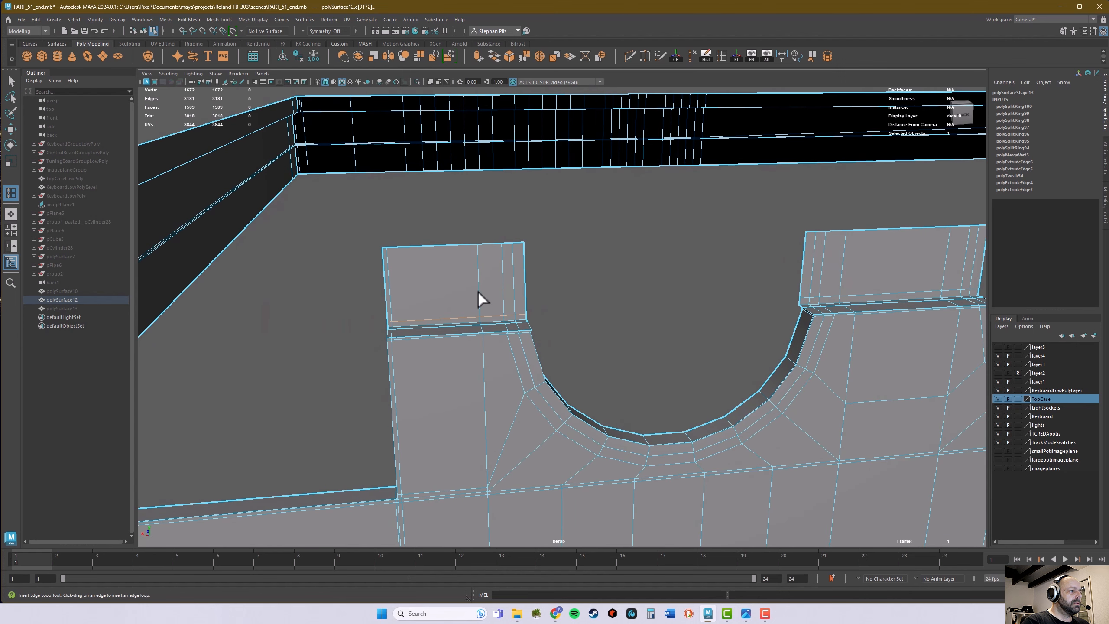
key(q)
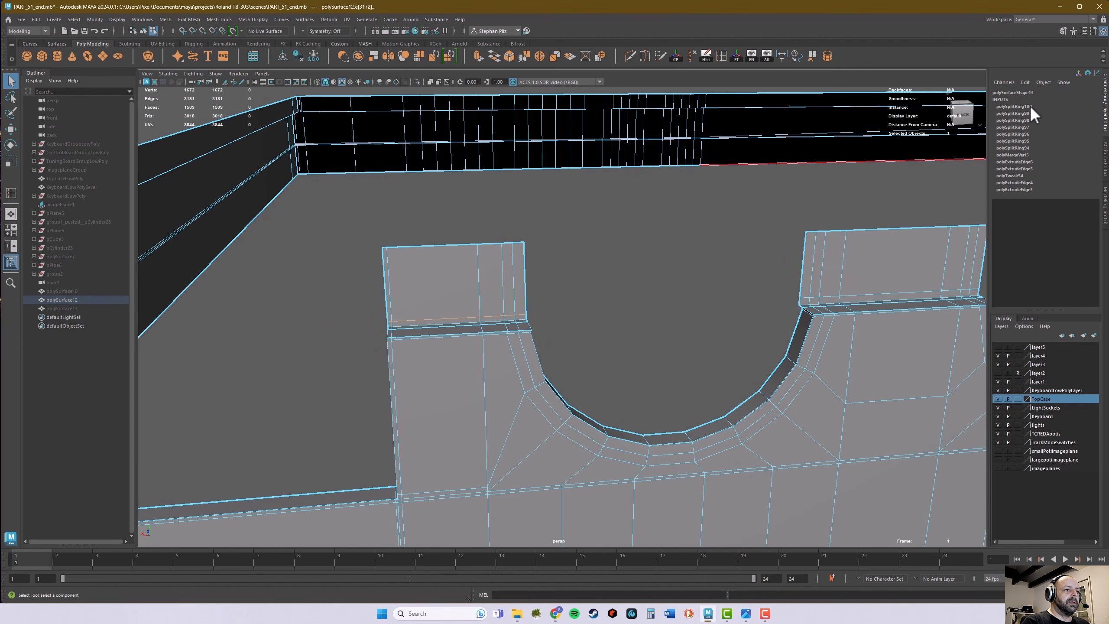
click(1030, 107)
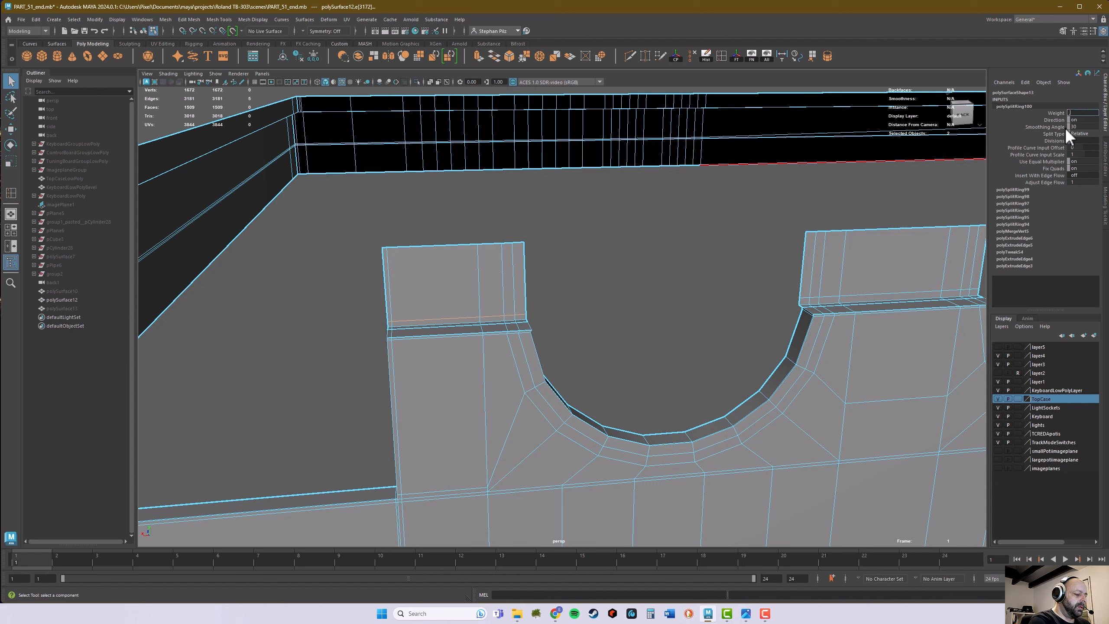
text(.01)
key(Return)
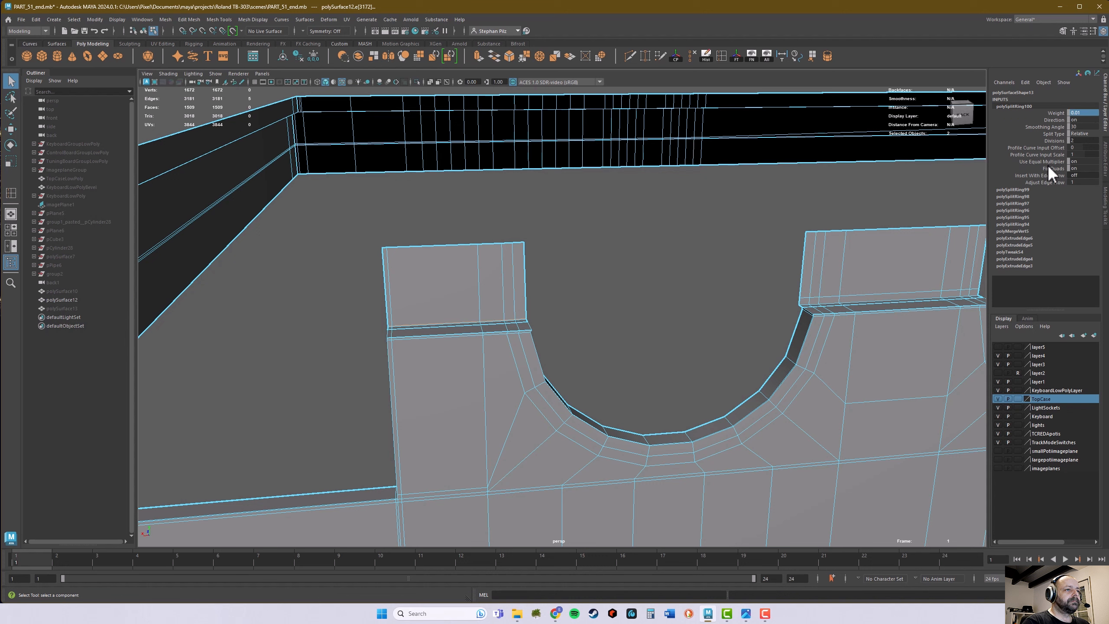
Step: Set the edge loop weight to 0.01 on the second lip section from the rectangular opening (polySplitRing99)
click(1021, 190)
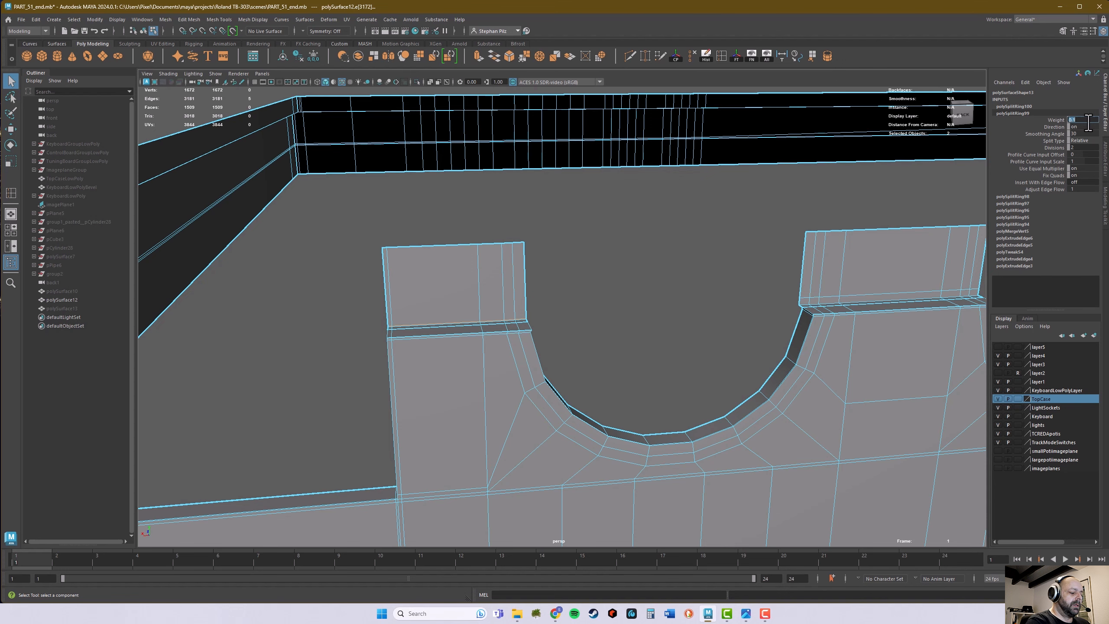
click(1089, 122)
text(.01)
key(Return)
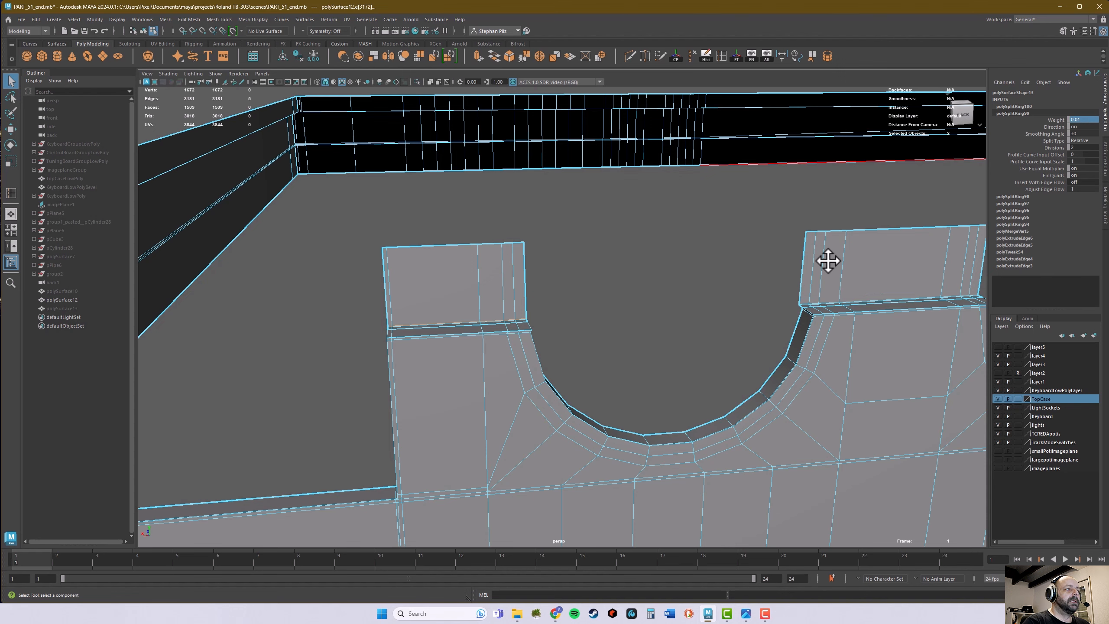
Step: Set the edge loop weights to 0.01 on the third and fourth lip sections from the rectangular opening (polySplitRing98 and polySplitRing97)
alt+middle_drag(829, 261, 93, 312)
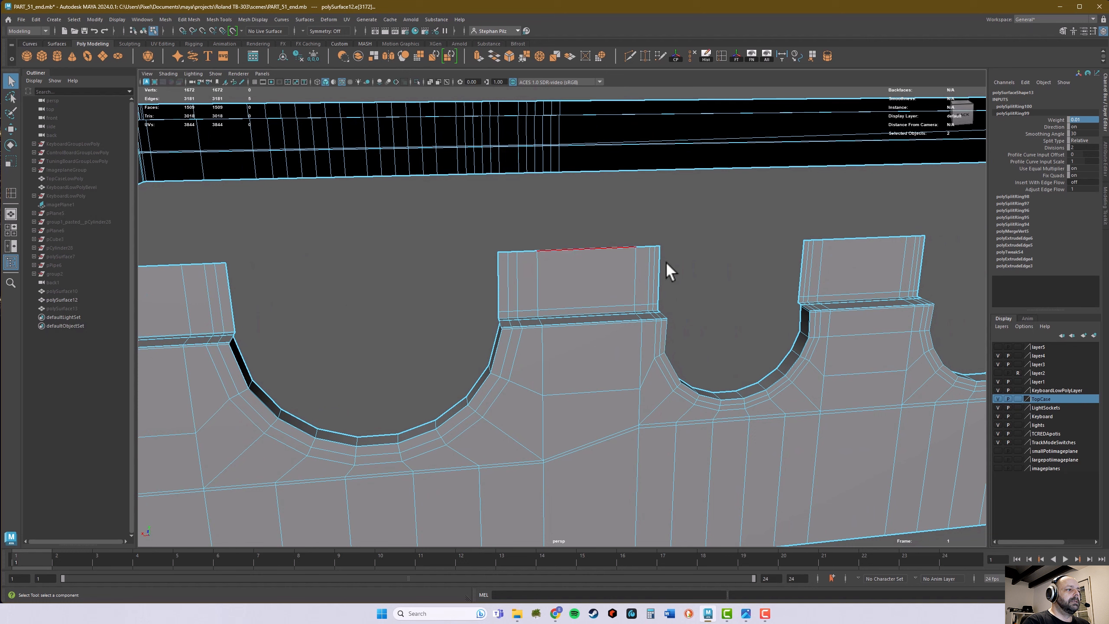
click(1026, 197)
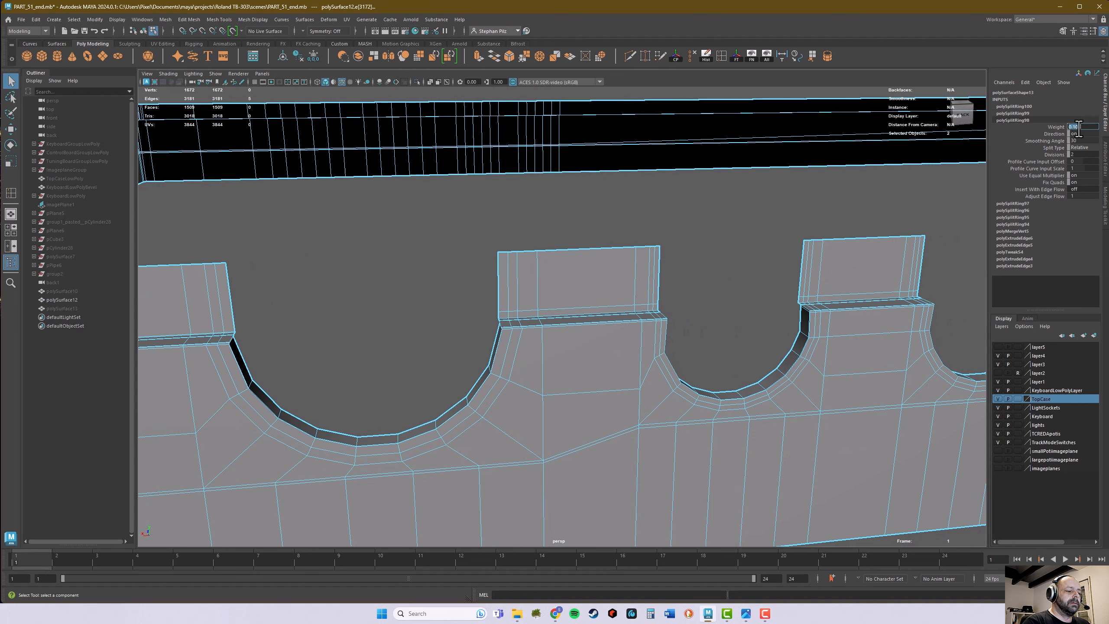
click(1077, 127)
text(.01)
key(Return)
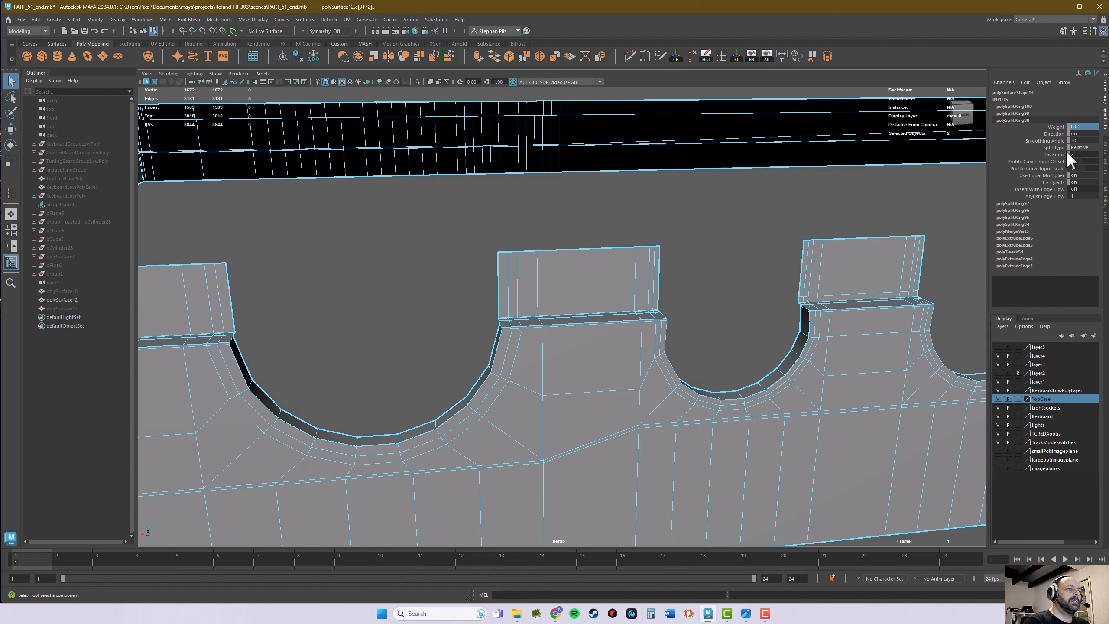
click(1028, 204)
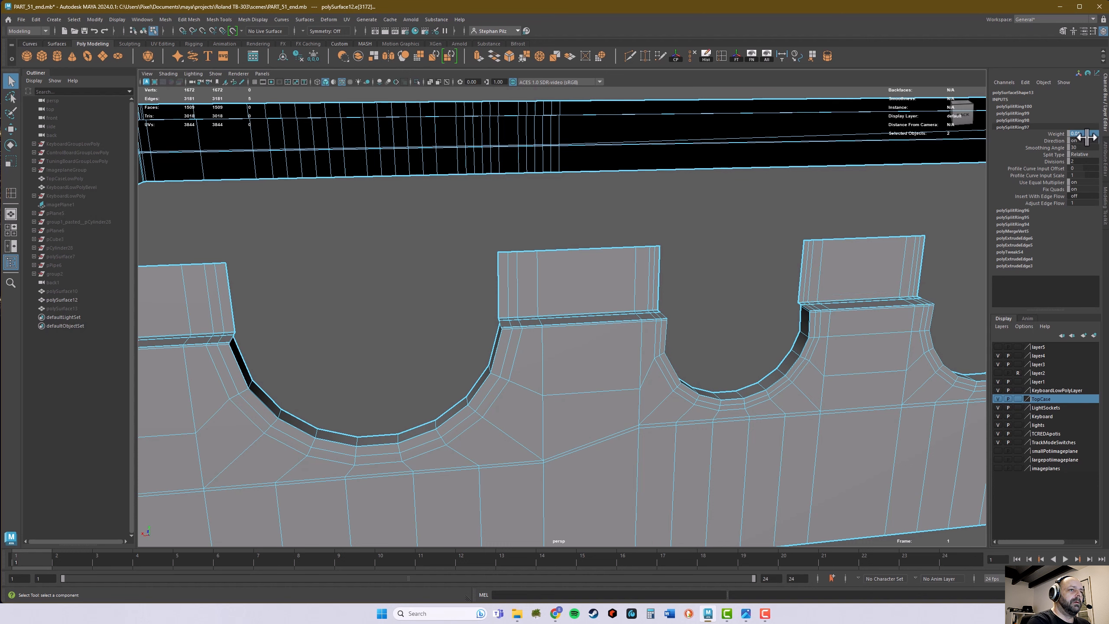
Step: Set the weight of the edge loop on the long rear lip section to 0.01 (polySplitRing96)
alt+middle_drag(775, 378, 179, 423)
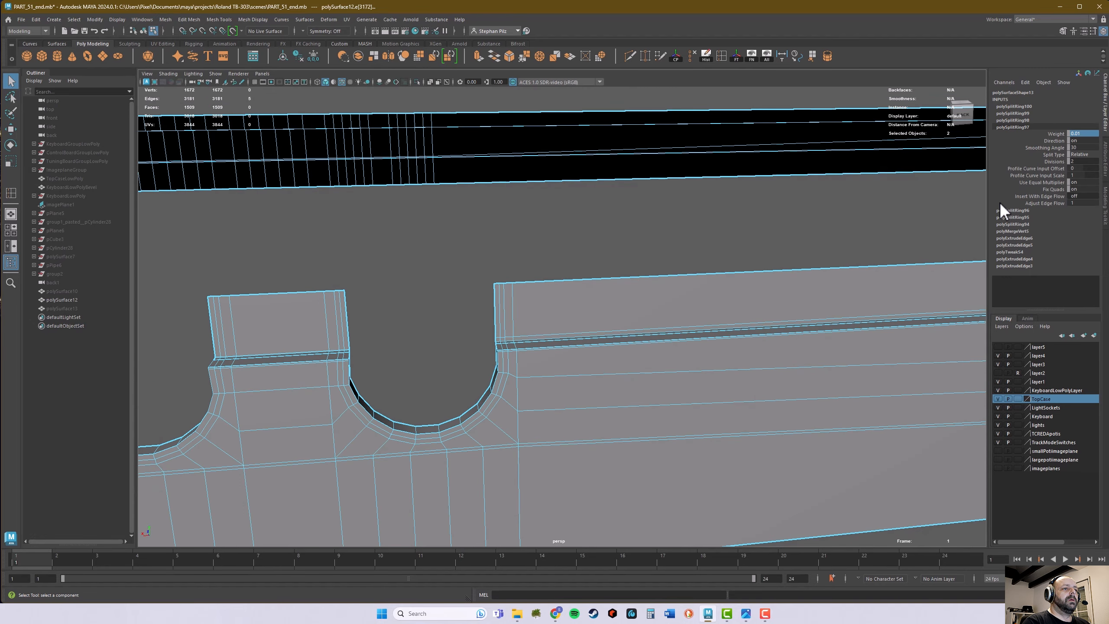
click(1013, 210)
click(1012, 209)
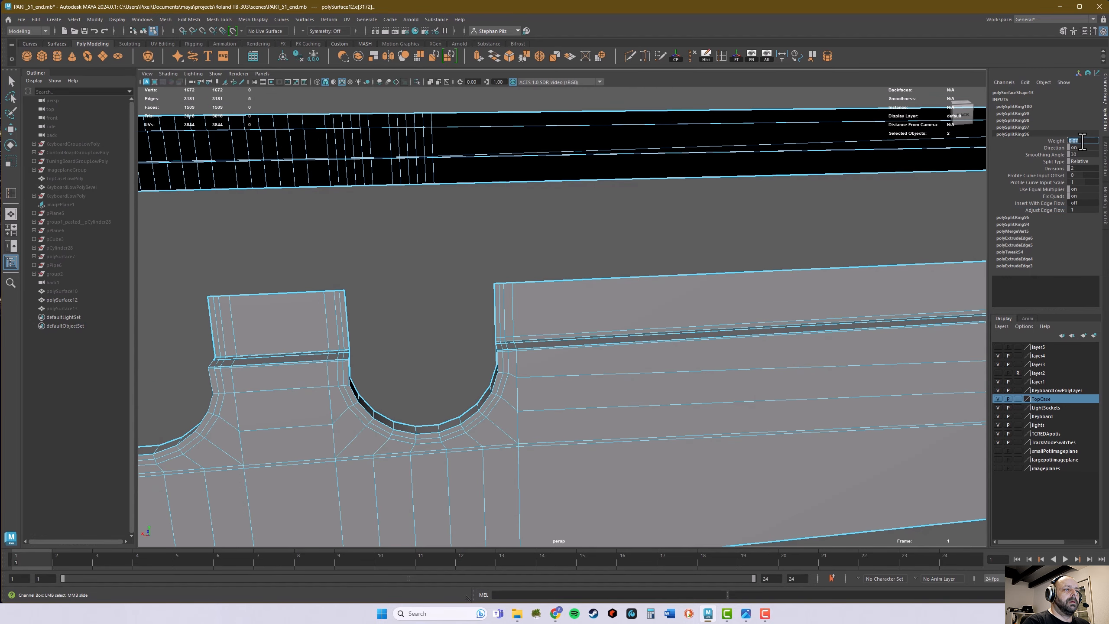
click(1079, 141)
text(.01)
key(Return)
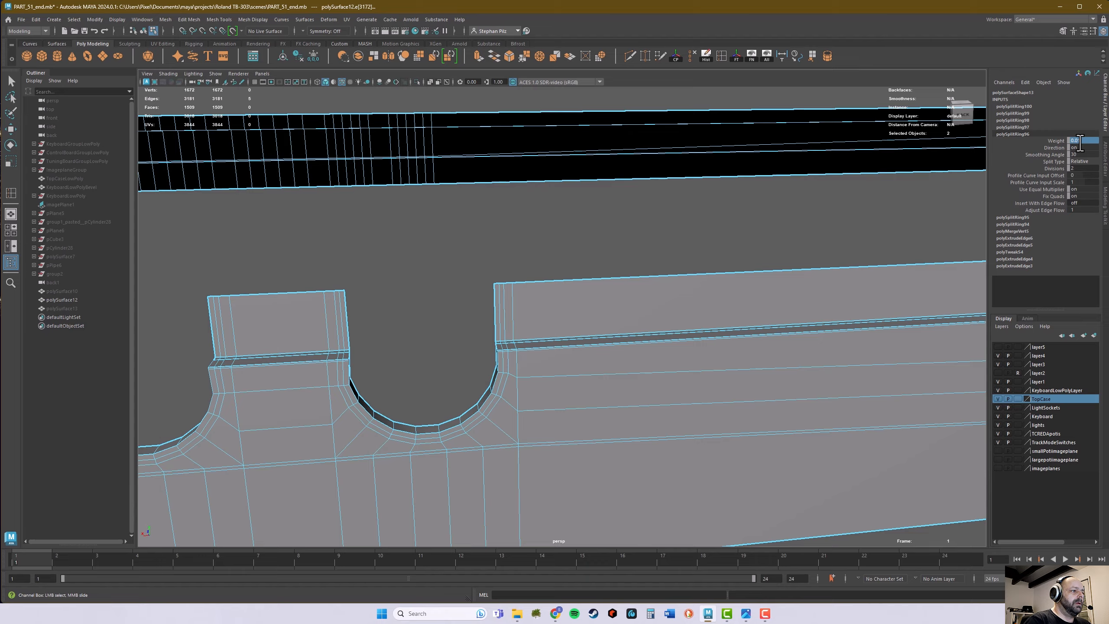
Step: Check the edge loop weight of polySplitRing95 on the lip and return the lower case to object mode
alt+middle_drag(915, 266, 657, 358)
alt+right_drag(657, 358, 561, 372)
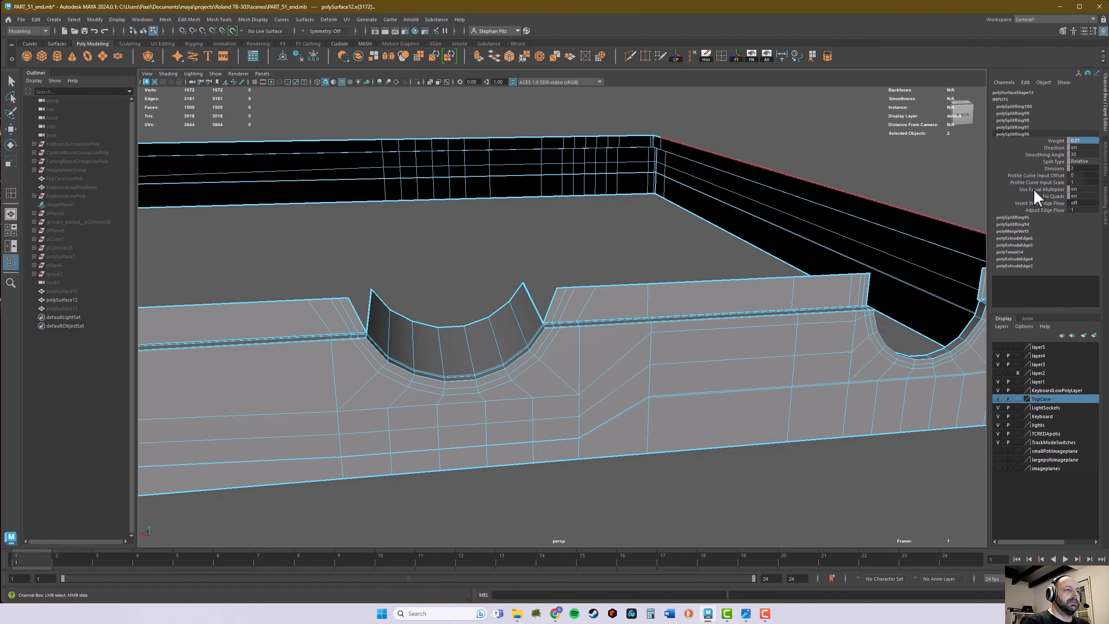
click(1025, 218)
alt+right_drag(801, 305, 502, 343)
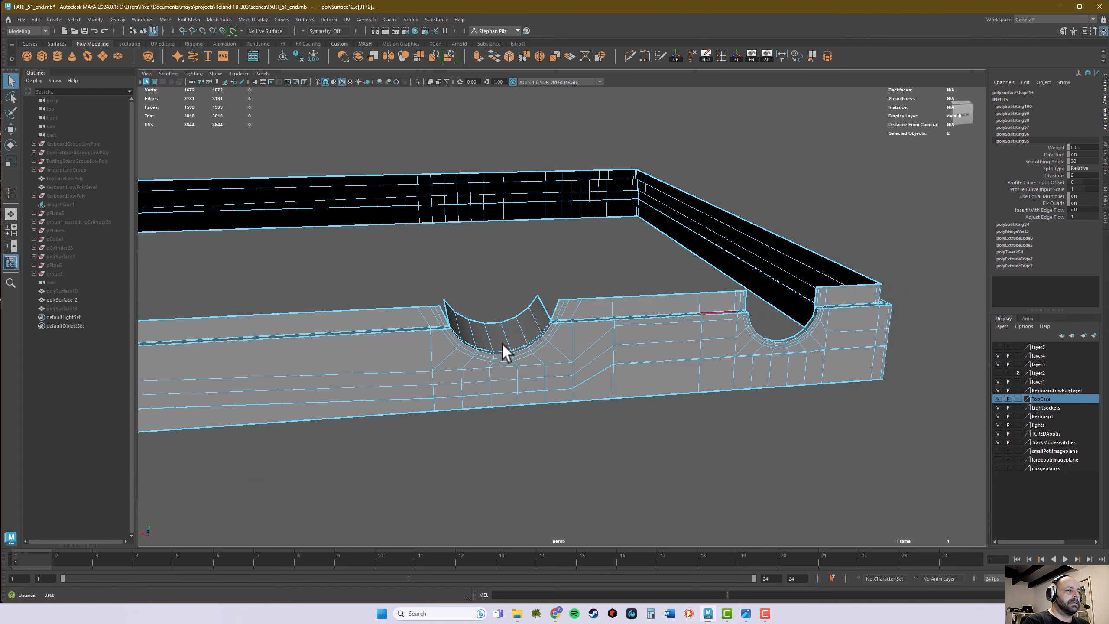
right_drag(612, 340, 649, 315)
alt+middle_drag(624, 359, 726, 342)
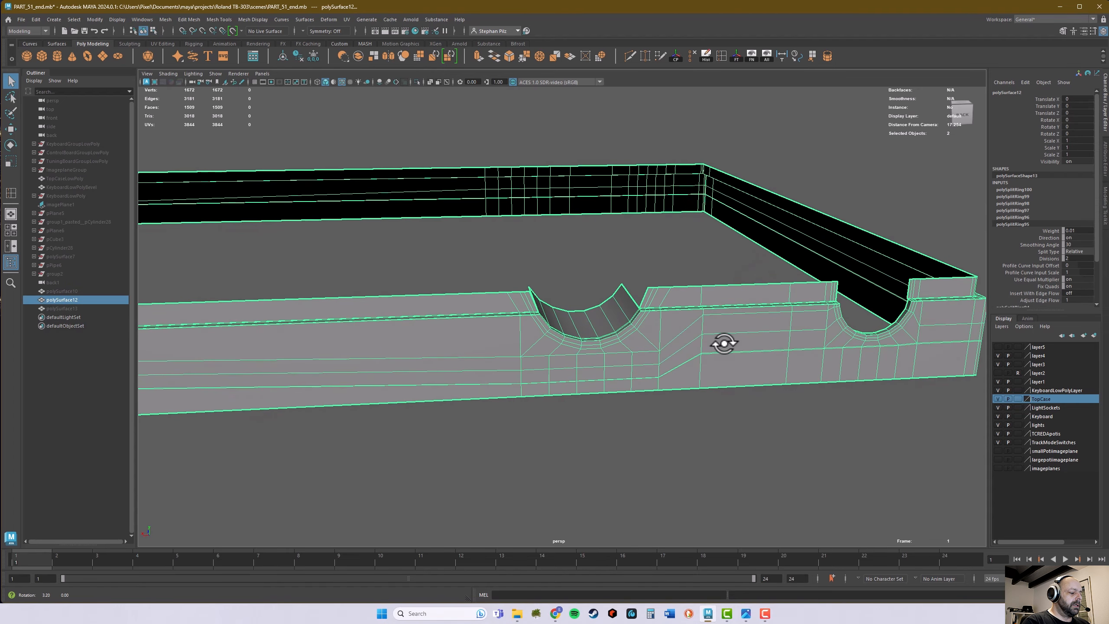
Step: Examine the smoothed preview of the lower case where the half-round socket wall meets the raised lip
key(3)
click(660, 438)
alt+drag(659, 439, 650, 431)
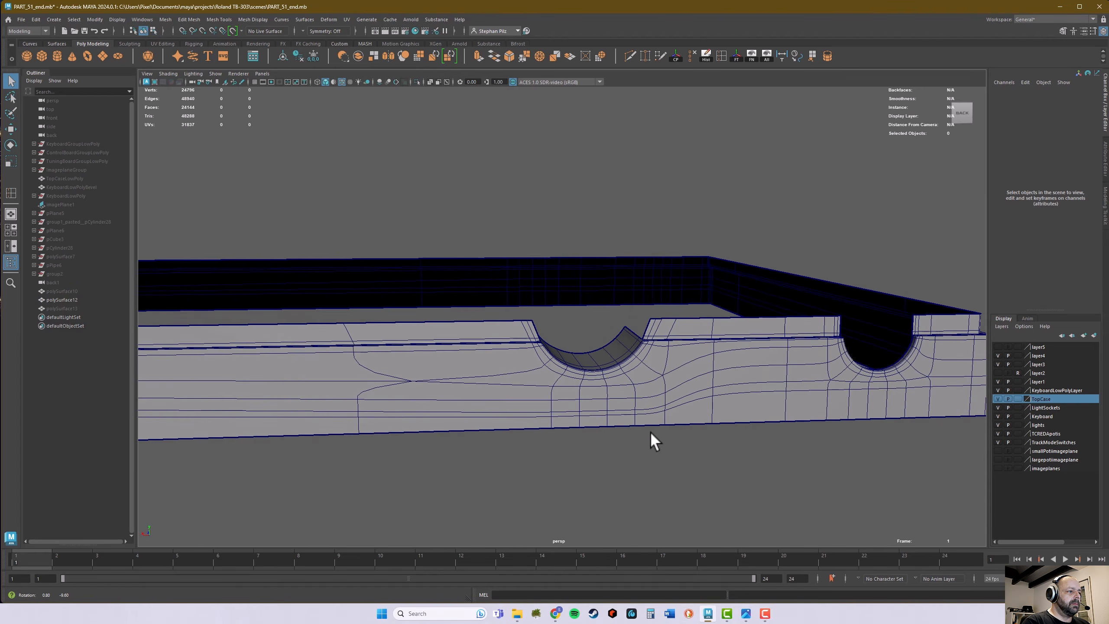
alt+right_drag(649, 431, 753, 421)
alt+middle_drag(752, 421, 555, 425)
mouse_move(554, 424)
alt+mouse_down()
mouse_move(552, 436)
mouse_move(558, 429)
alt+mouse_up()
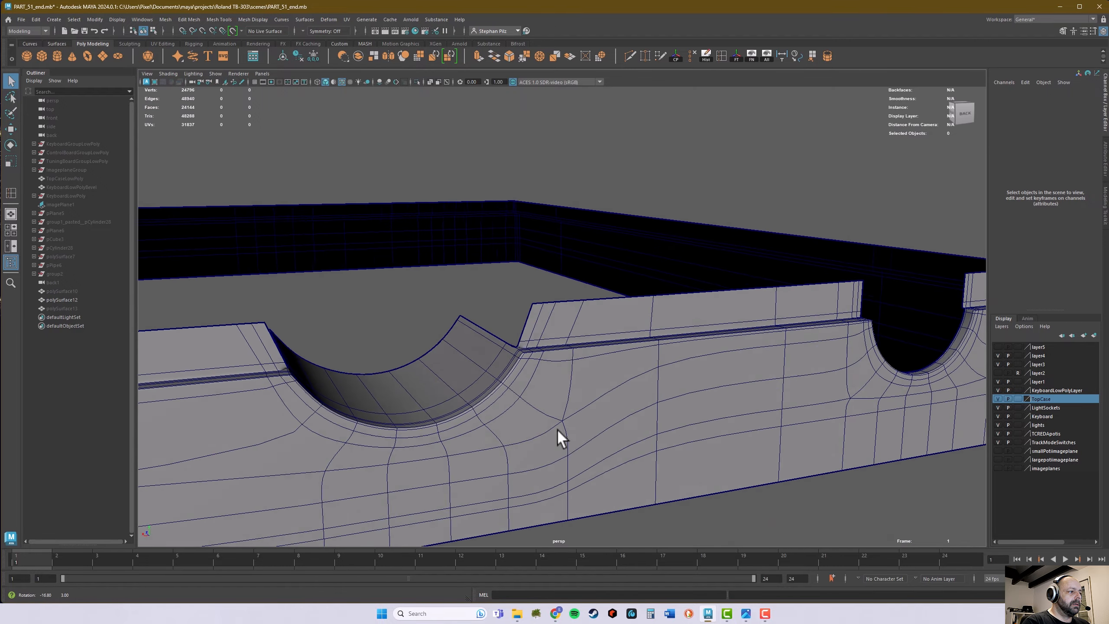
alt+right_drag(476, 431, 530, 388)
alt+drag(530, 388, 526, 403)
alt+right_drag(542, 414, 550, 415)
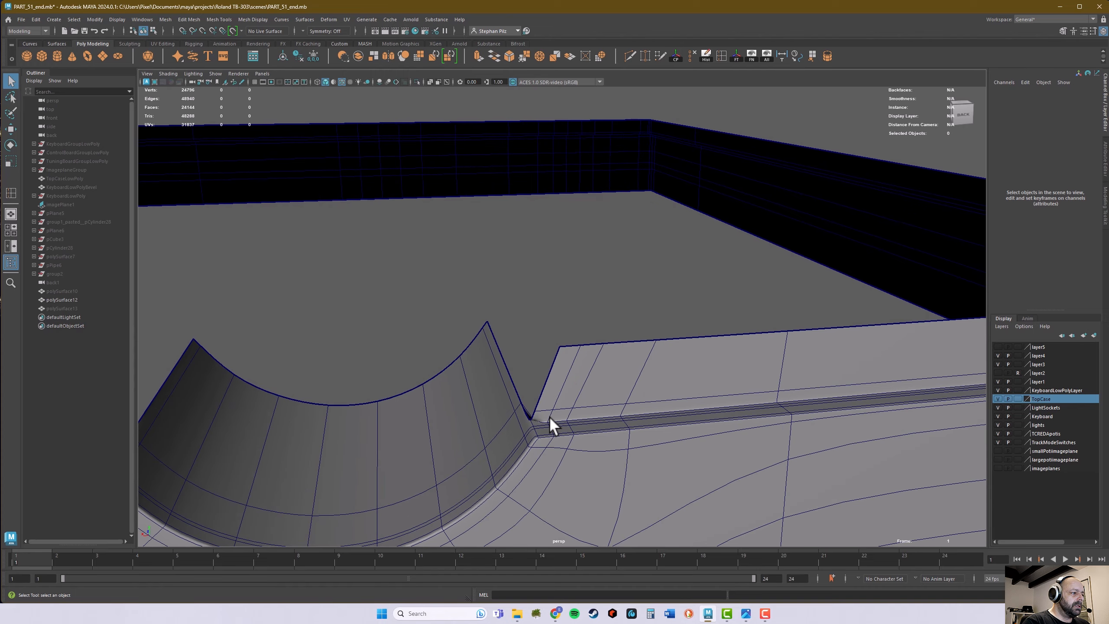
Step: Insert a supporting edge loop across the unsmoothed half-round socket wall, close to its outer edge by the lip
click(549, 415)
key(1)
alt+middle_drag(550, 431, 602, 397)
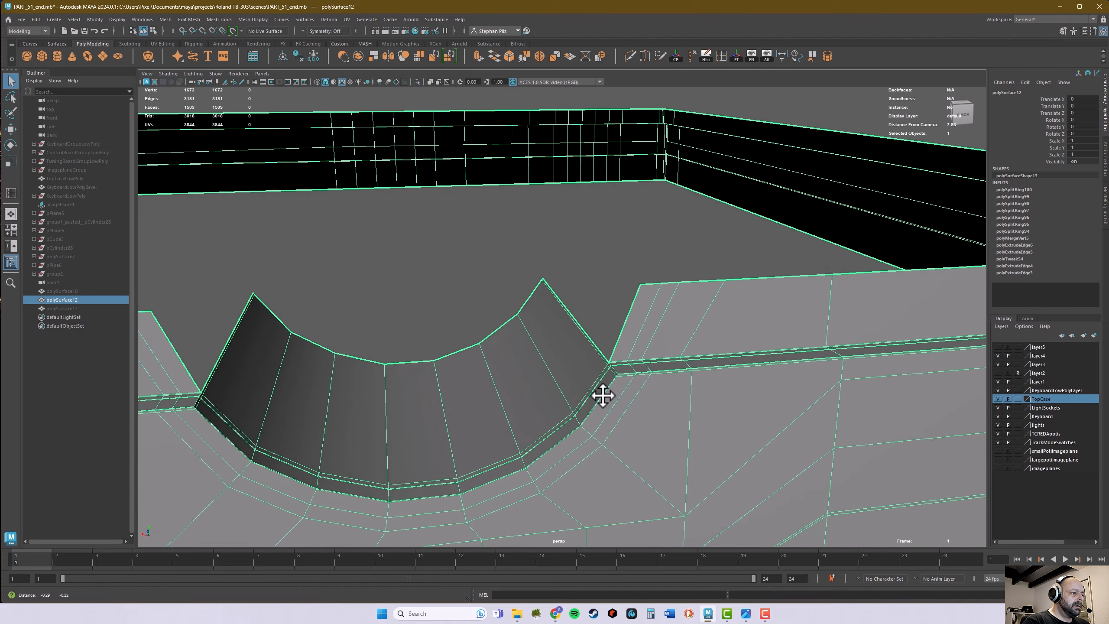
alt+drag(602, 396, 793, 399)
alt+middle_drag(938, 405, 802, 383)
alt+drag(802, 382, 811, 393)
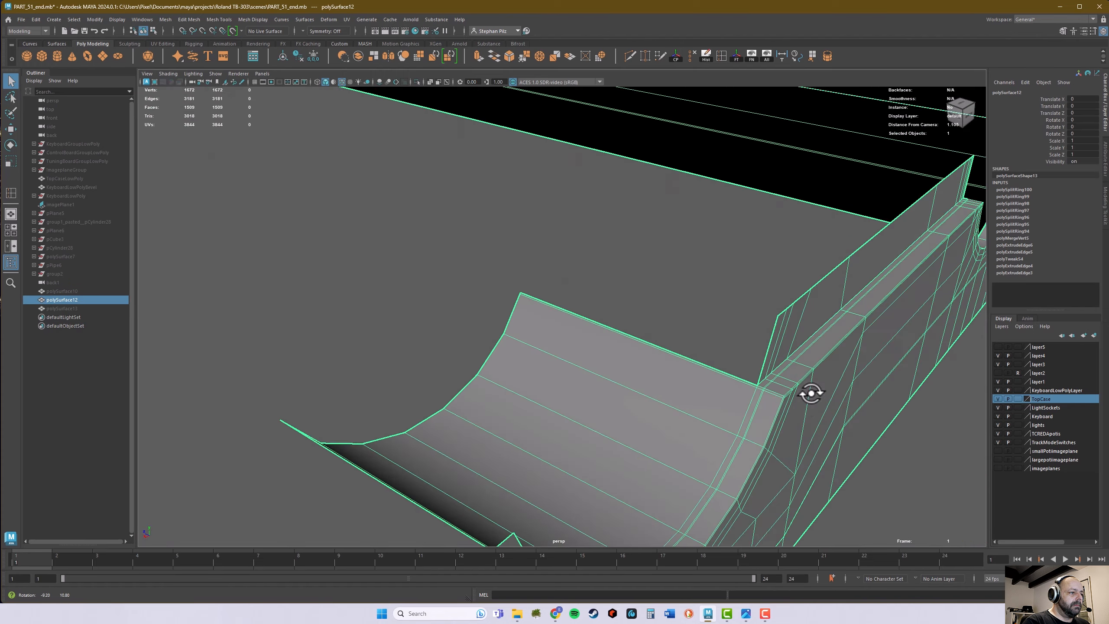
alt+middle_drag(812, 392, 770, 333)
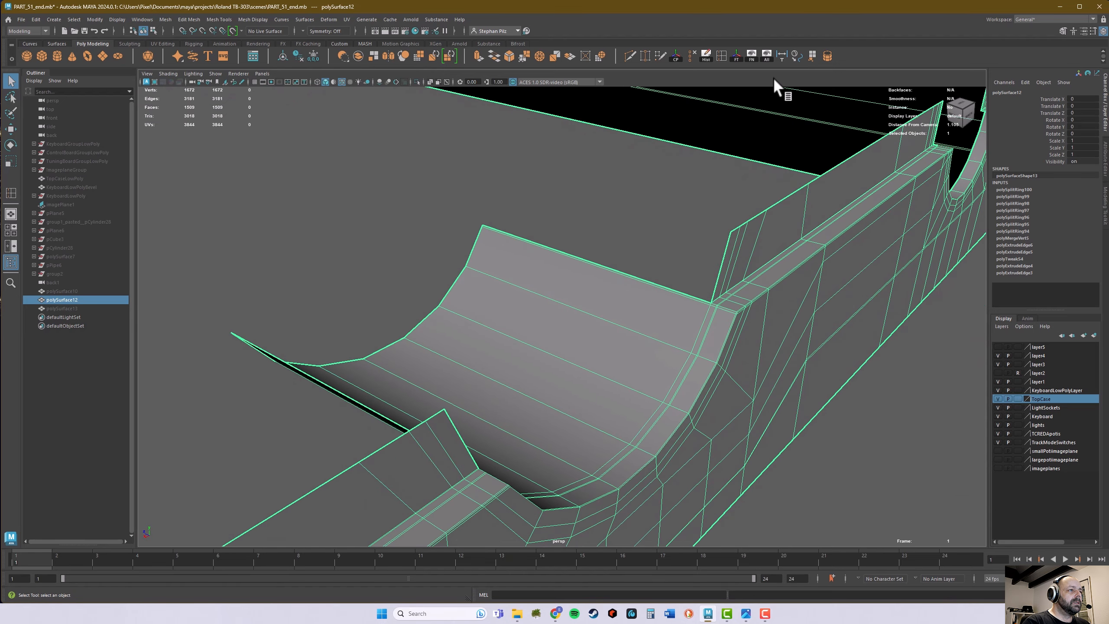
click(722, 57)
drag(709, 310, 708, 310)
key(ctrl+z)
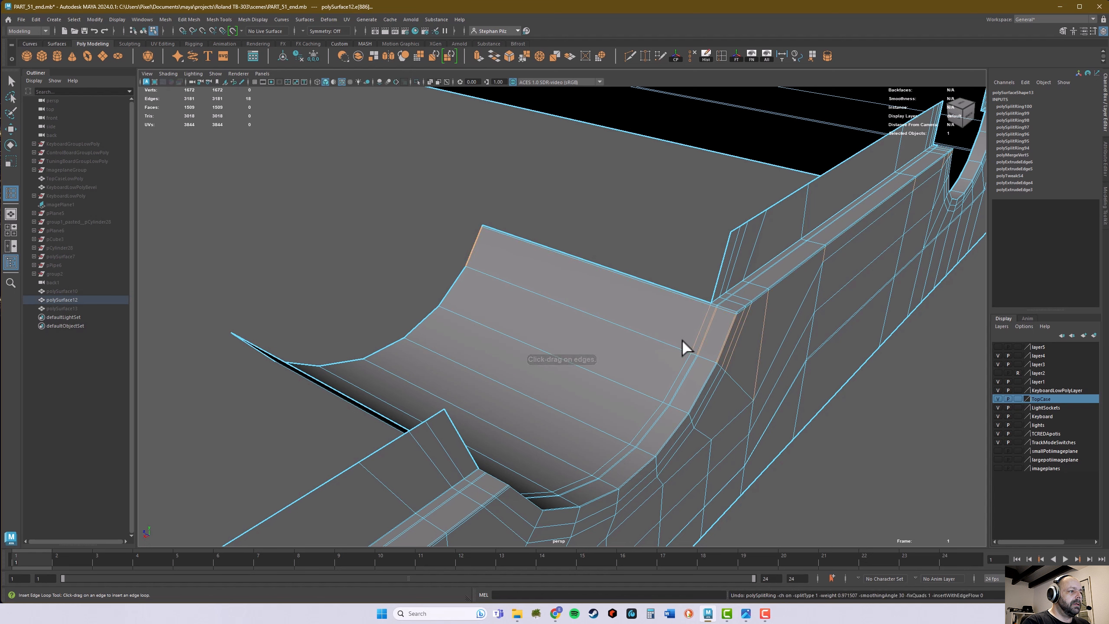
drag(683, 347, 682, 355)
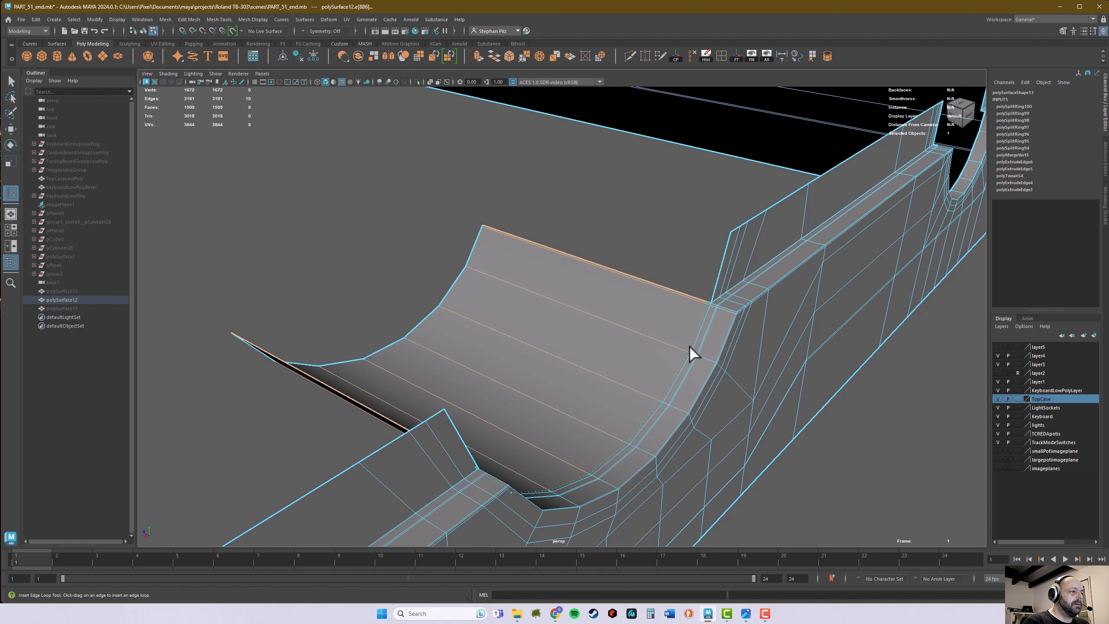
drag(690, 347, 691, 348)
Step: Examine the smoothed half-round socket wall, and return to the unsmoothed wireframe-on-shaded display in object mode
key(3)
right_drag(707, 323, 725, 305)
alt+drag(812, 414, 600, 356)
alt+drag(606, 356, 609, 361)
alt+right_drag(708, 367, 767, 373)
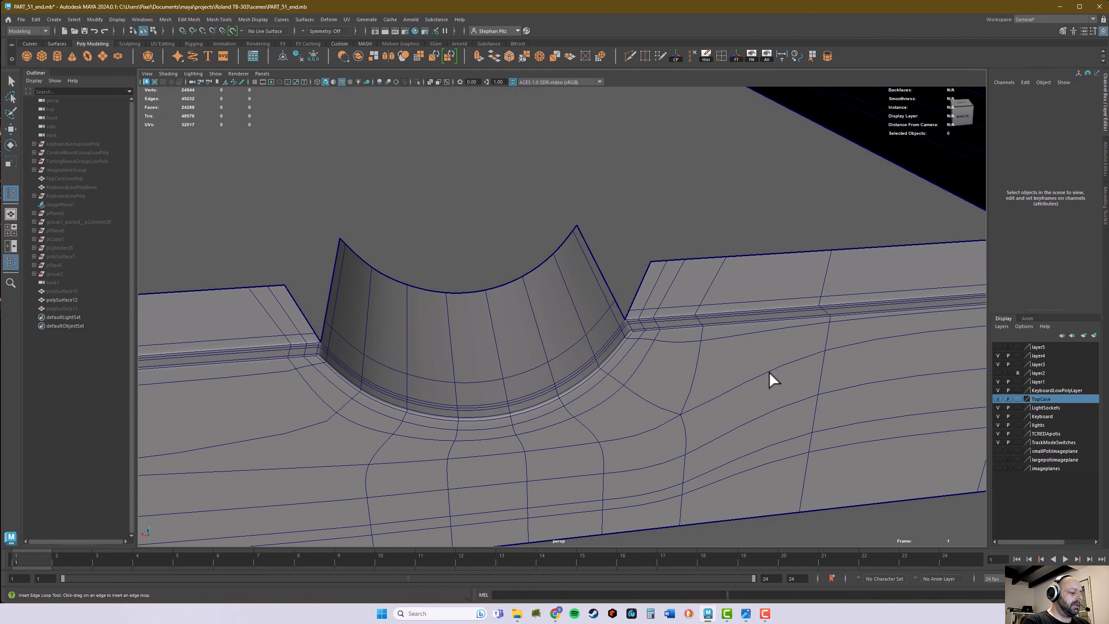
alt+drag(768, 375, 607, 348)
key(ctrl+z)
key(1)
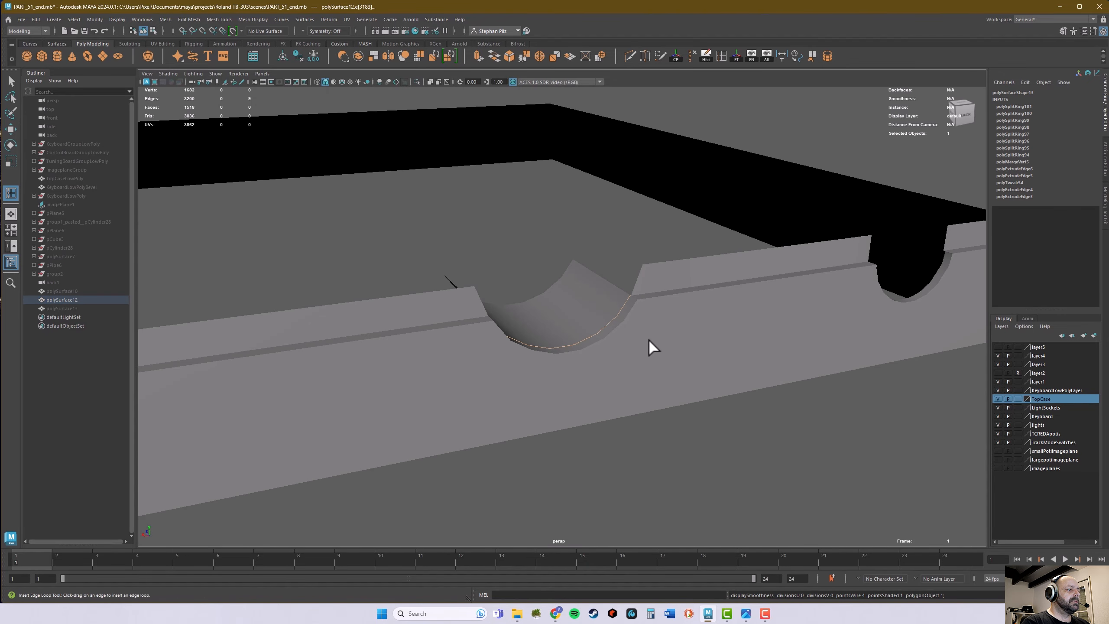
key(alt+5)
right_drag(642, 351, 670, 322)
click(602, 269)
Step: Unhide all hidden parts of the synthesizer model around the lower case
alt+drag(619, 352, 459, 349)
alt+middle_drag(459, 348, 805, 350)
alt+middle_drag(678, 338, 779, 356)
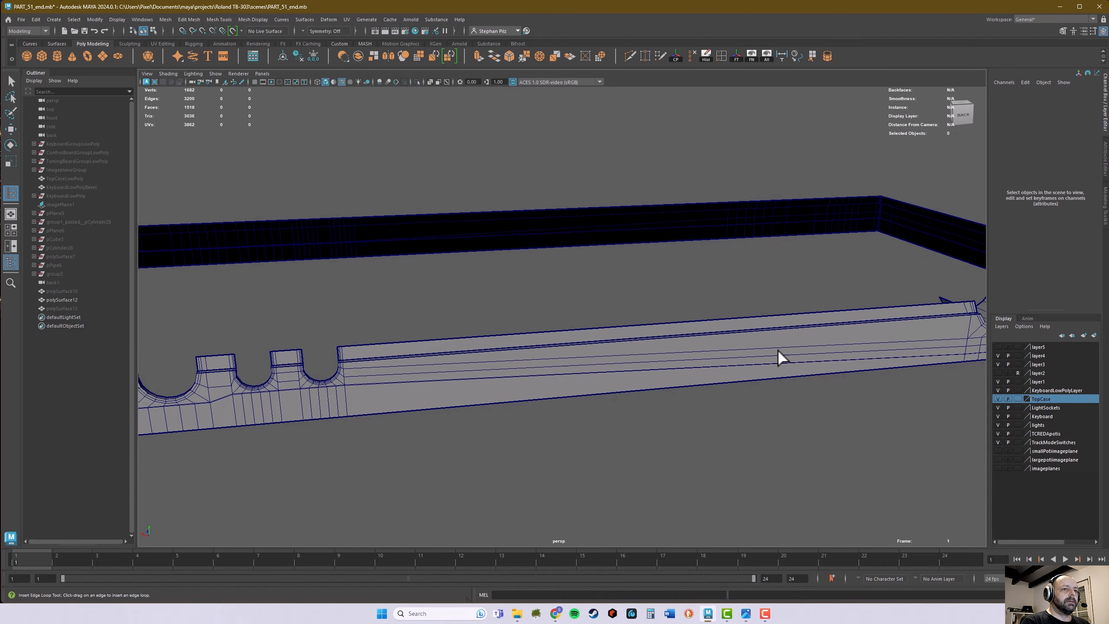
scroll(505, 358, down, 3)
alt+drag(505, 358, 530, 354)
alt+middle_drag(443, 374, 567, 331)
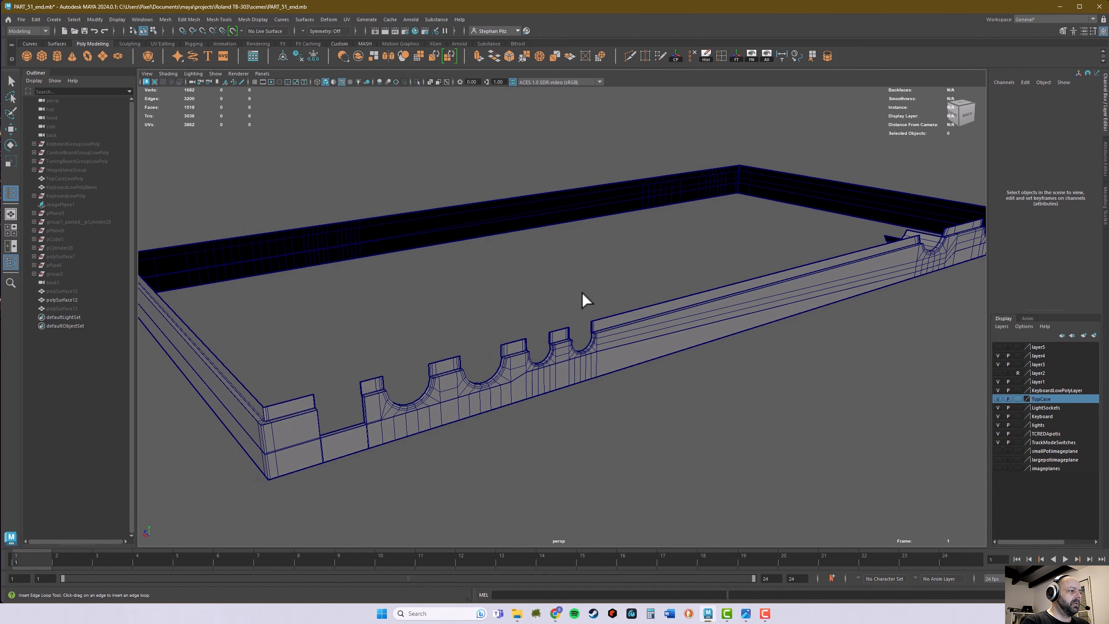
click(766, 56)
Step: Examine how the sockets and rectangular openings line up with the case seam along the rear side
alt+drag(674, 341, 648, 344)
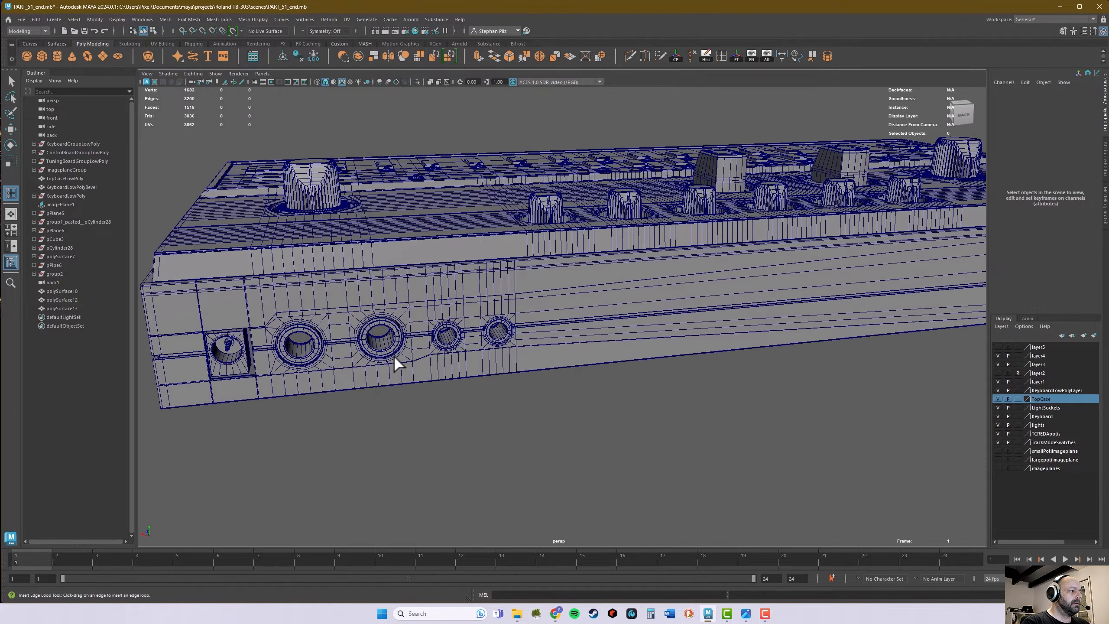
alt+right_drag(396, 362, 698, 336)
alt+middle_drag(612, 334, 683, 270)
mouse_move(682, 271)
alt+mouse_down()
mouse_move(708, 280)
mouse_move(661, 288)
mouse_move(672, 284)
alt+mouse_up()
alt+right_drag(764, 292, 592, 304)
alt+drag(592, 303, 593, 331)
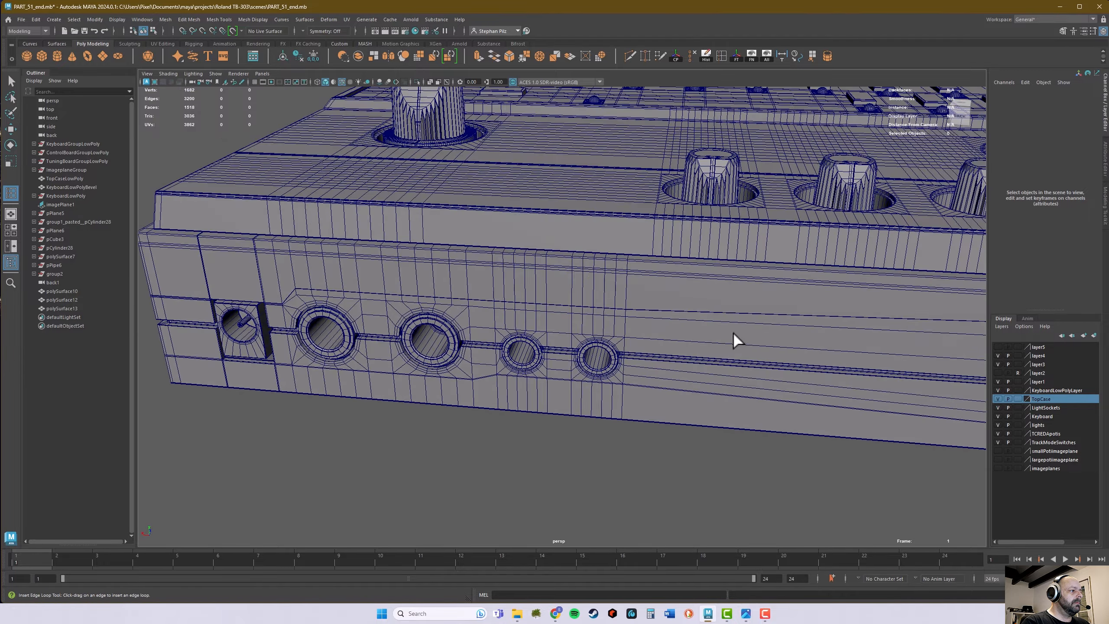
alt+right_drag(733, 331, 584, 324)
alt+drag(584, 324, 528, 333)
alt+right_drag(528, 333, 663, 344)
alt+drag(663, 344, 599, 317)
scroll(599, 317, up, 5)
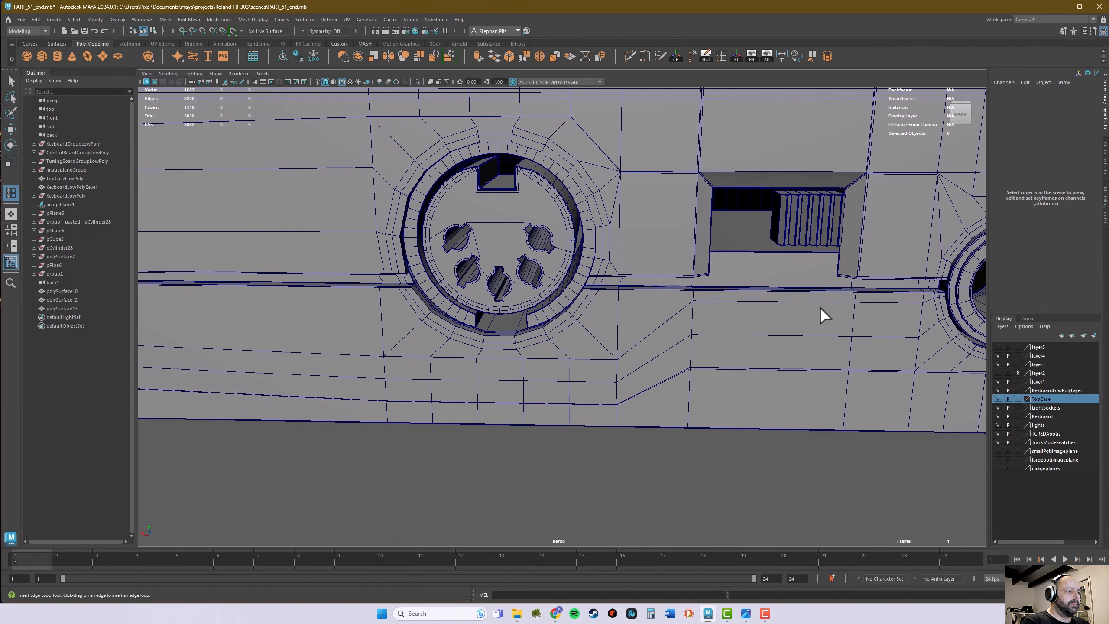
Step: Inspect the ribbed slide switch and the lower case around the rectangular opening by selecting them in turn
click(687, 257)
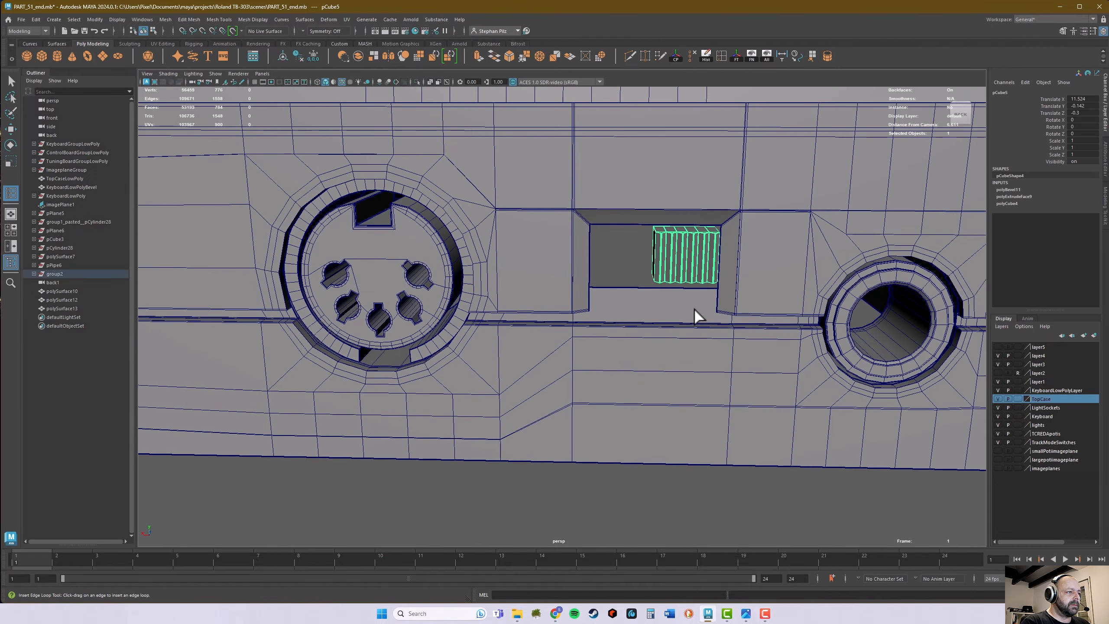
mouse_move(699, 315)
alt+mouse_down()
mouse_move(675, 322)
mouse_move(701, 321)
alt+mouse_up()
alt+middle_drag(738, 308, 662, 319)
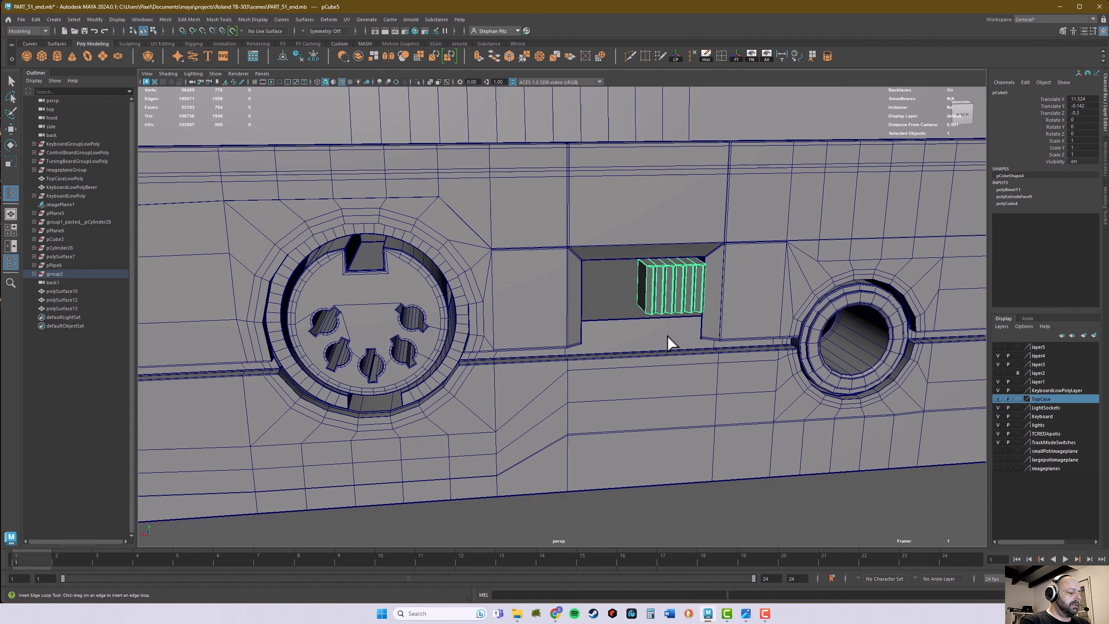
click(668, 337)
click(677, 300)
click(660, 346)
right_drag(663, 290, 714, 278)
click(683, 289)
click(659, 348)
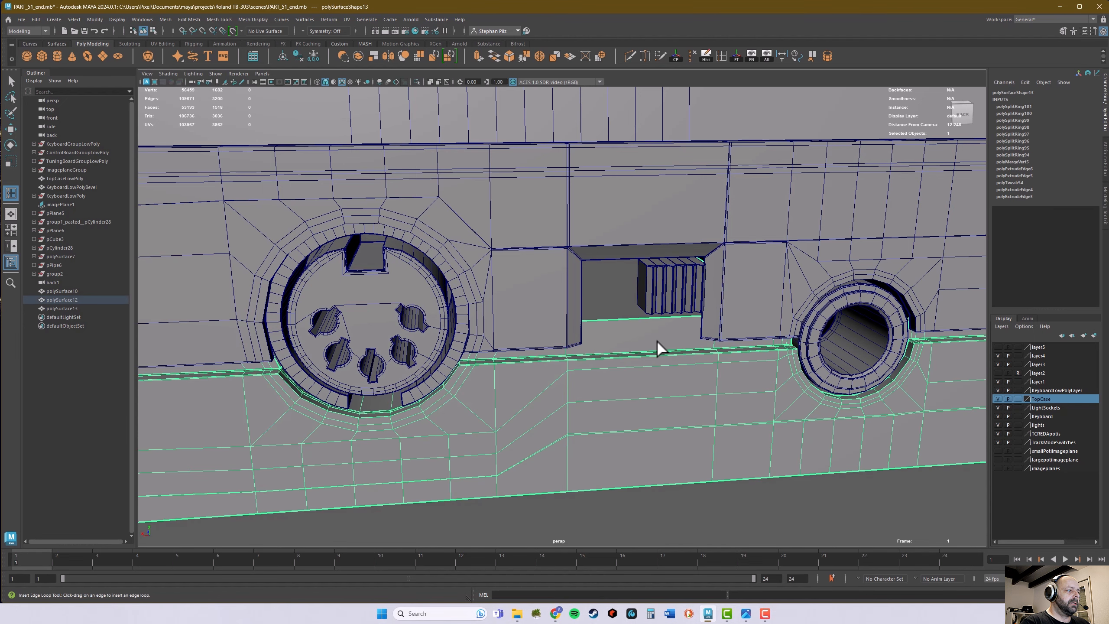
Step: Delete the construction history of the lower case and undo the accidental edge loop inserted on it
scroll(659, 376, down, 2)
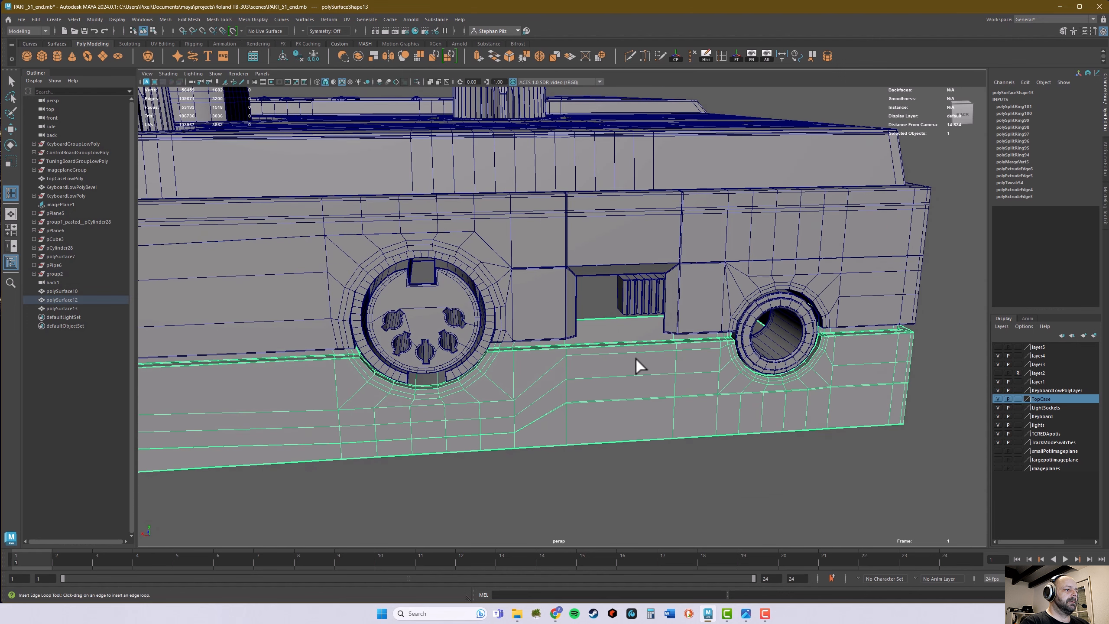
click(654, 293)
alt+drag(648, 298, 703, 301)
click(498, 314)
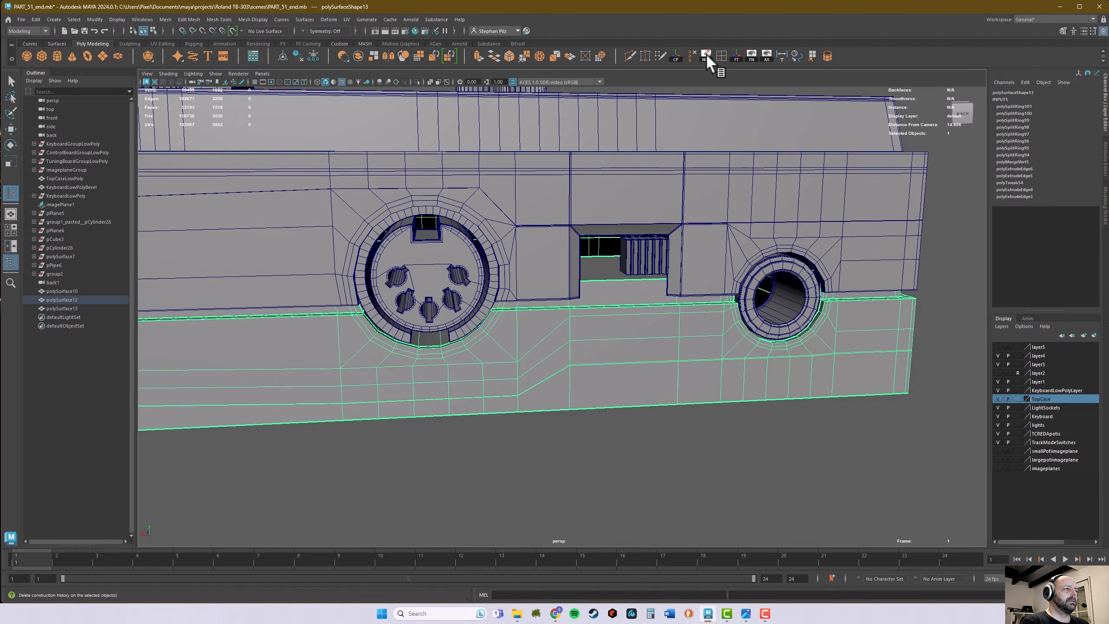
click(706, 53)
click(649, 291)
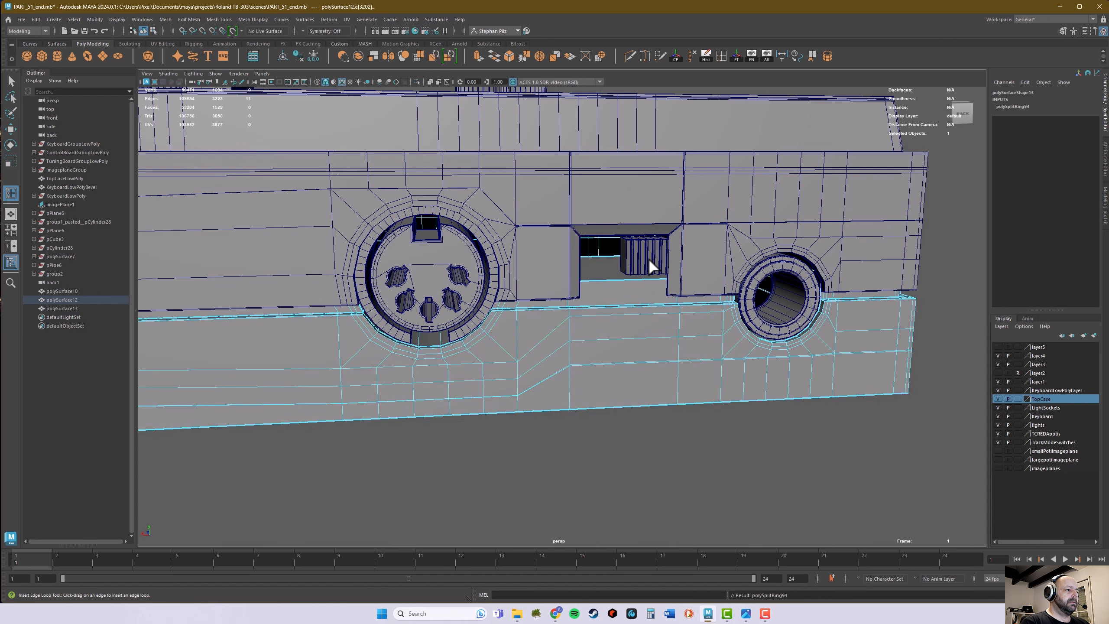
right_drag(656, 265, 651, 253)
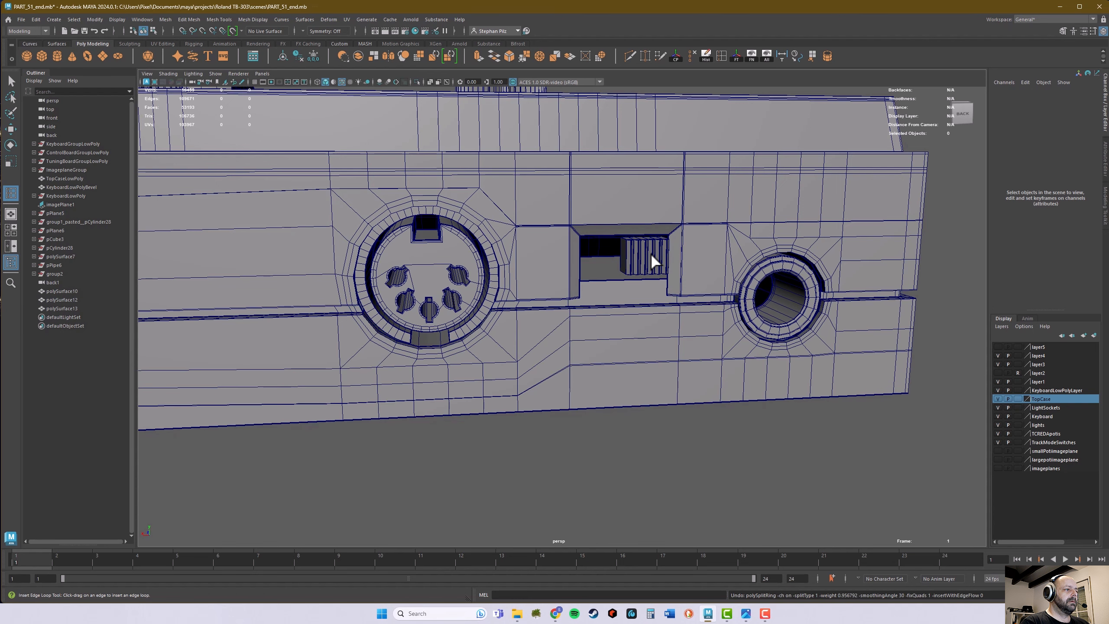
Step: Isolate the ribbed slide switch by hiding all unselected objects, and unhide everything again
click(654, 259)
click(647, 303)
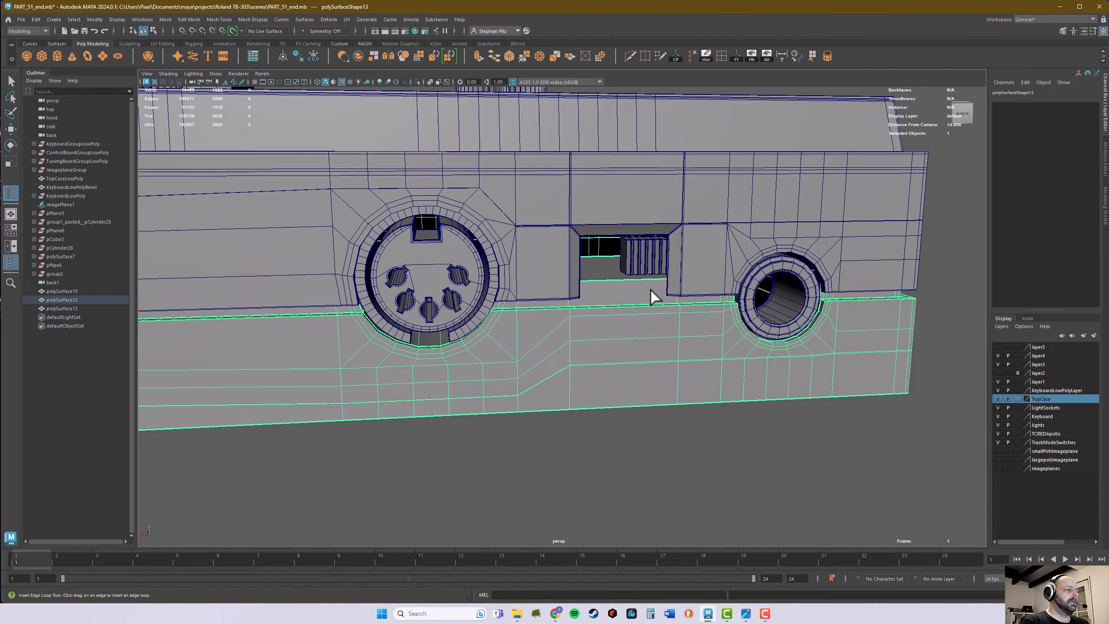
alt+drag(651, 297, 733, 294)
click(656, 291)
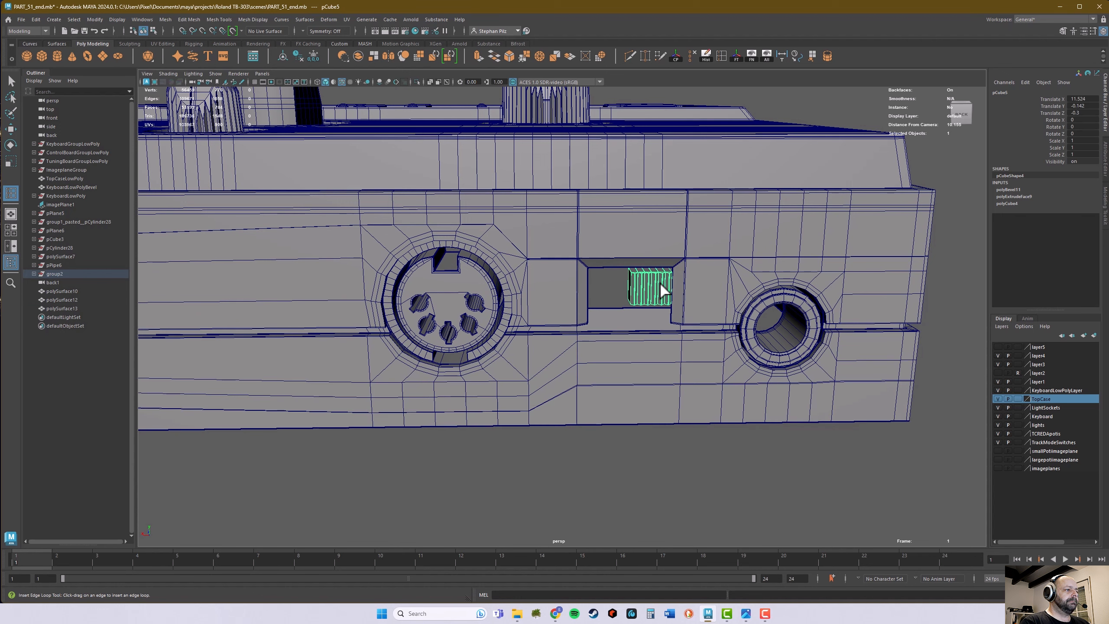
key(alt+h)
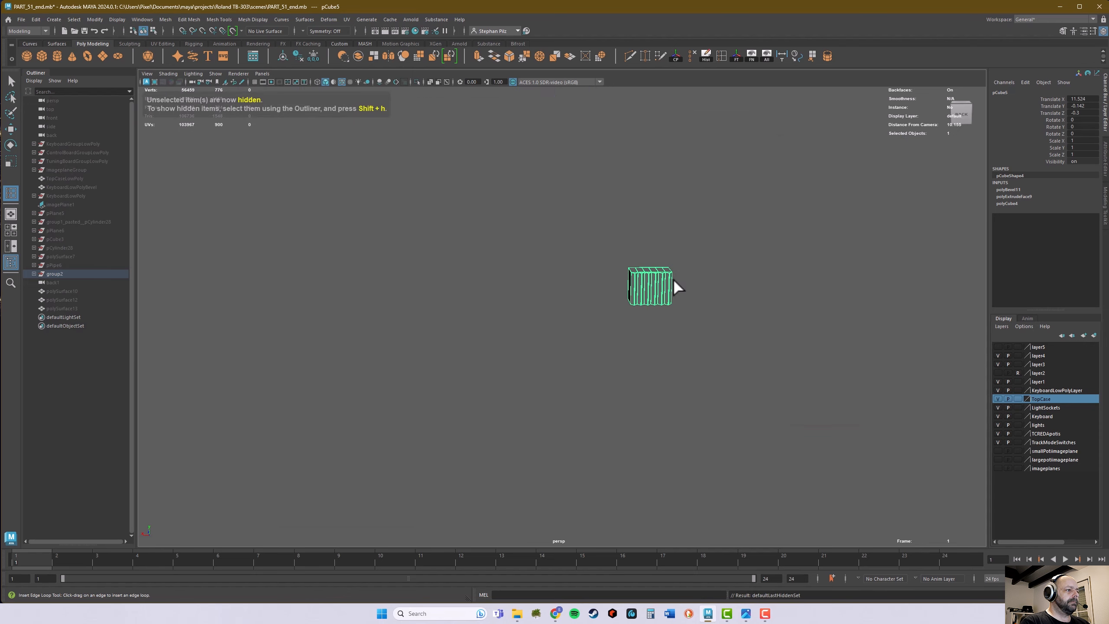
alt+drag(692, 291, 693, 293)
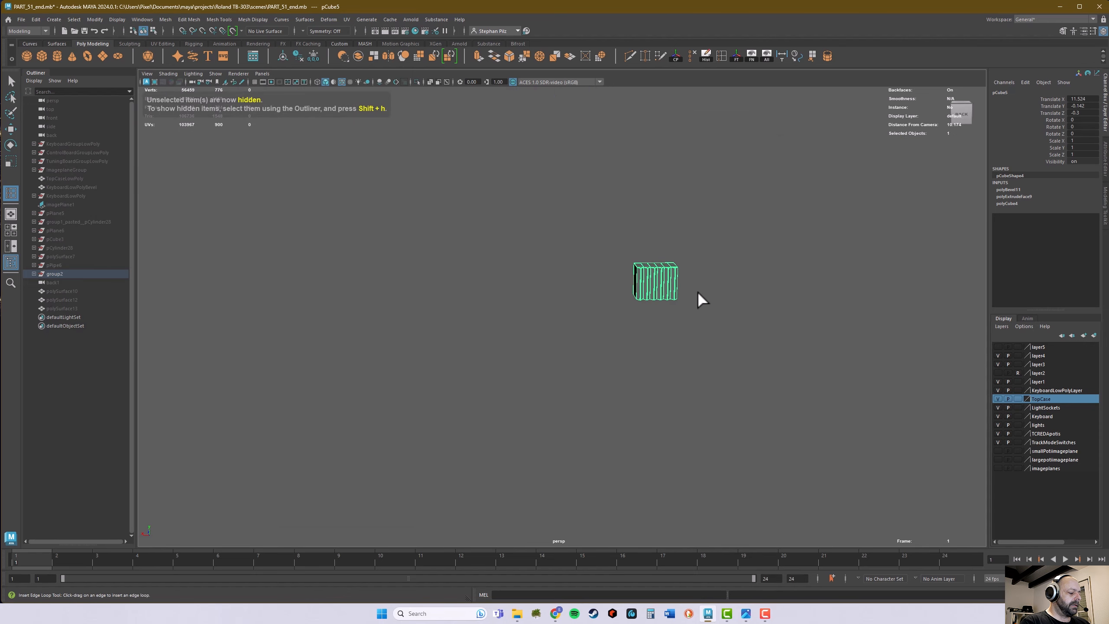
click(771, 57)
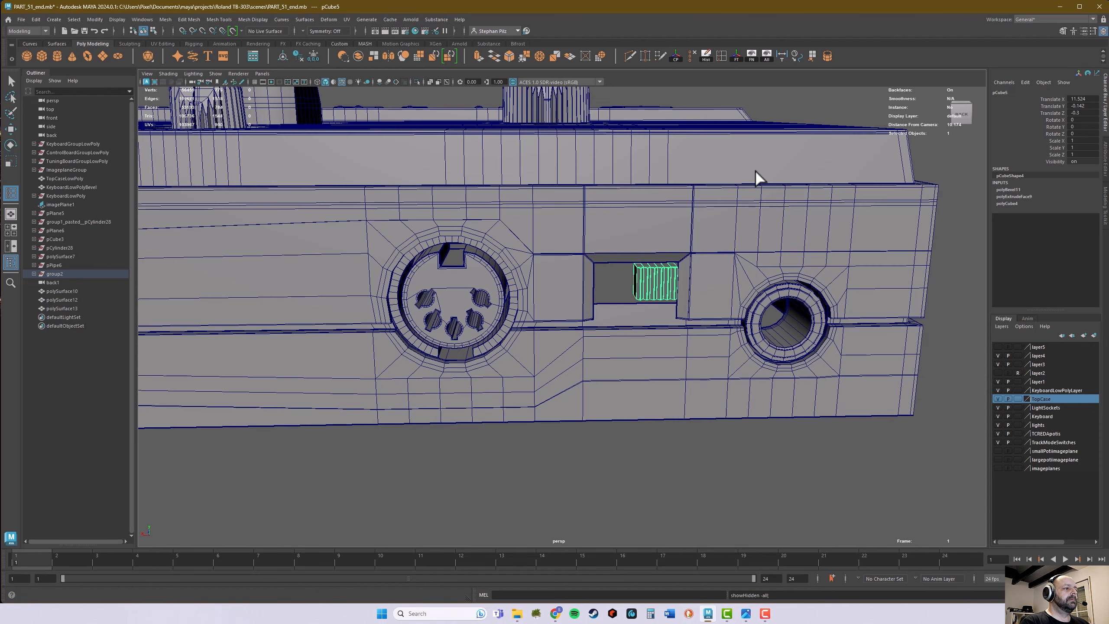
Step: Isolate the lower case together with the ribbed slide switch by hiding all unselected objects
click(699, 380)
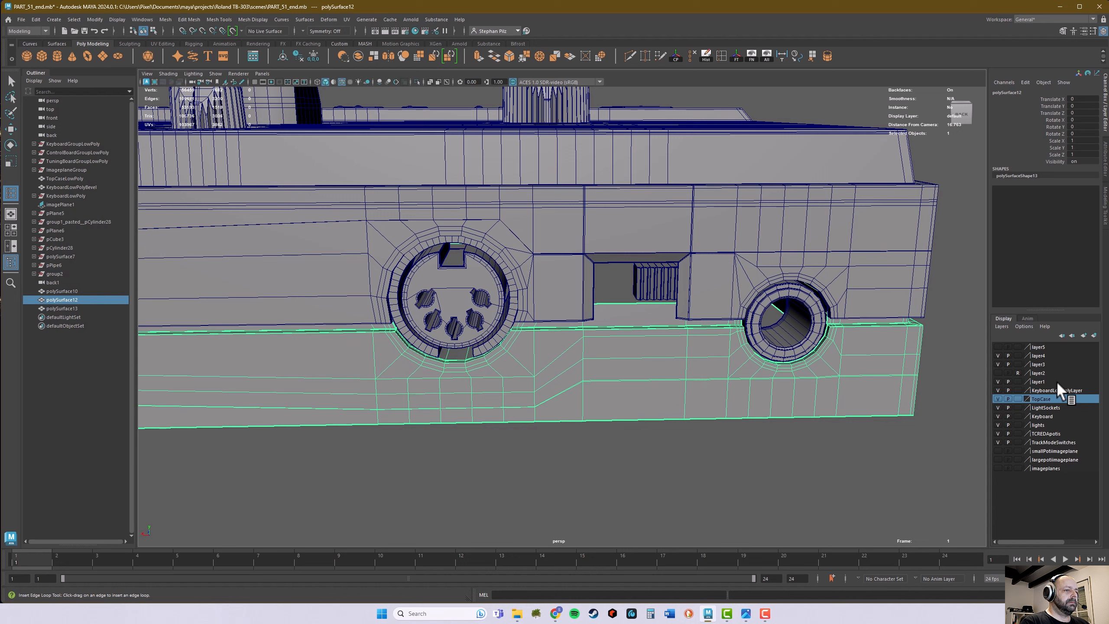
click(664, 289)
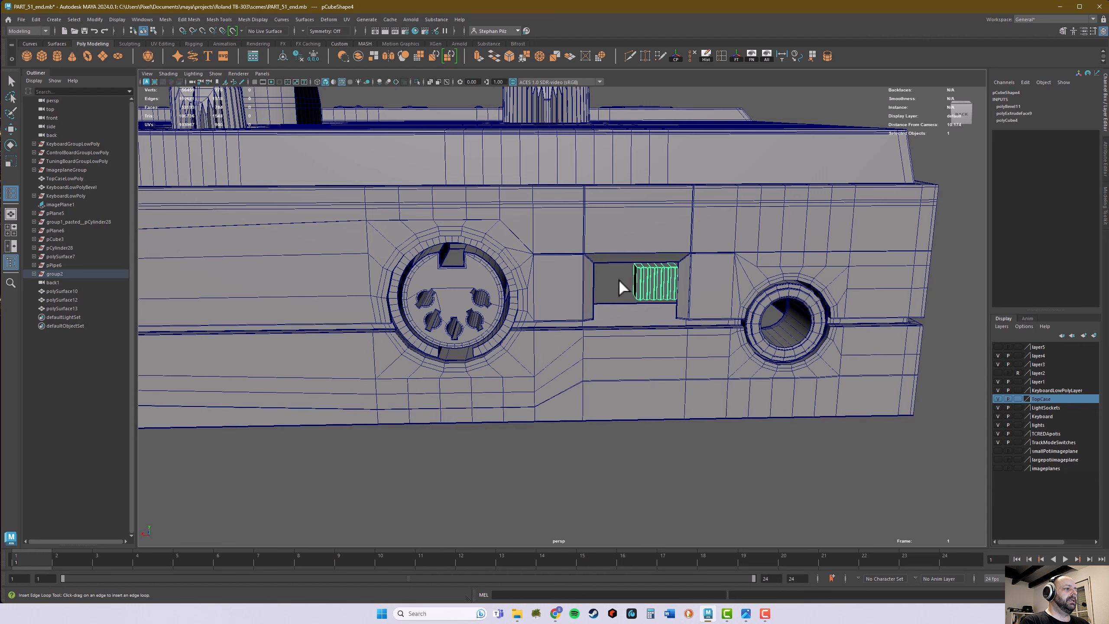
click(649, 328)
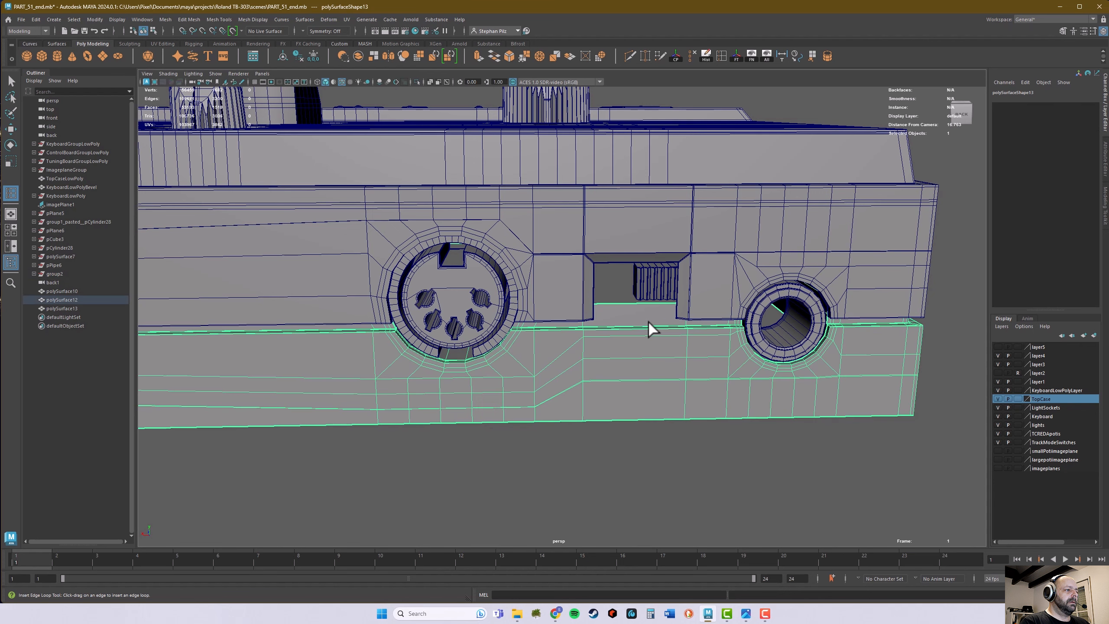
key(q)
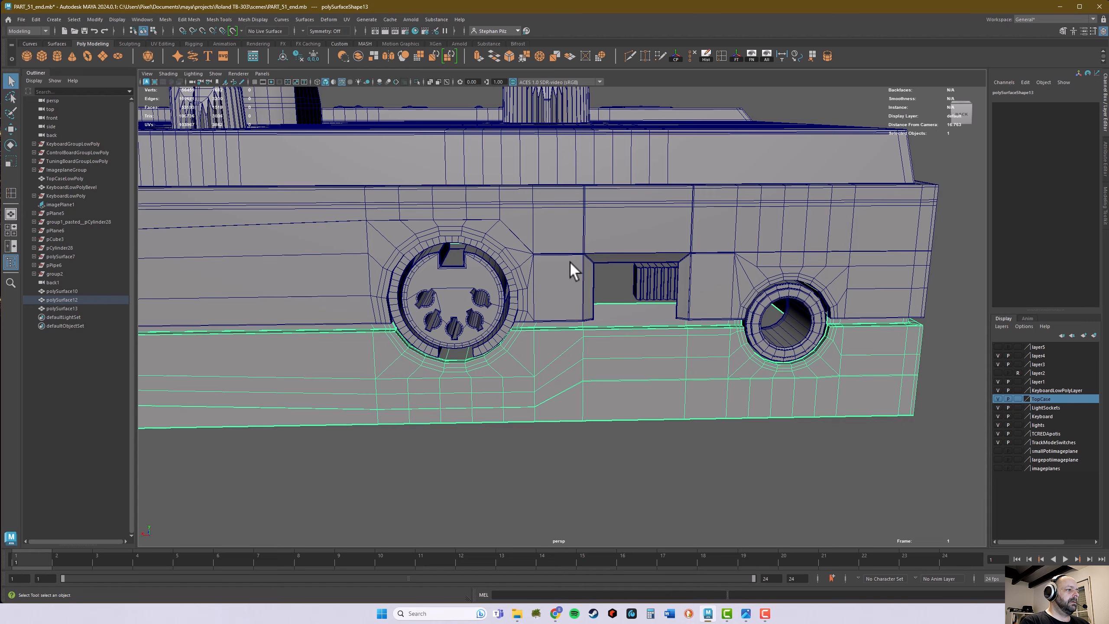
click(645, 285)
shift+click(648, 318)
scroll(639, 356, down, 2)
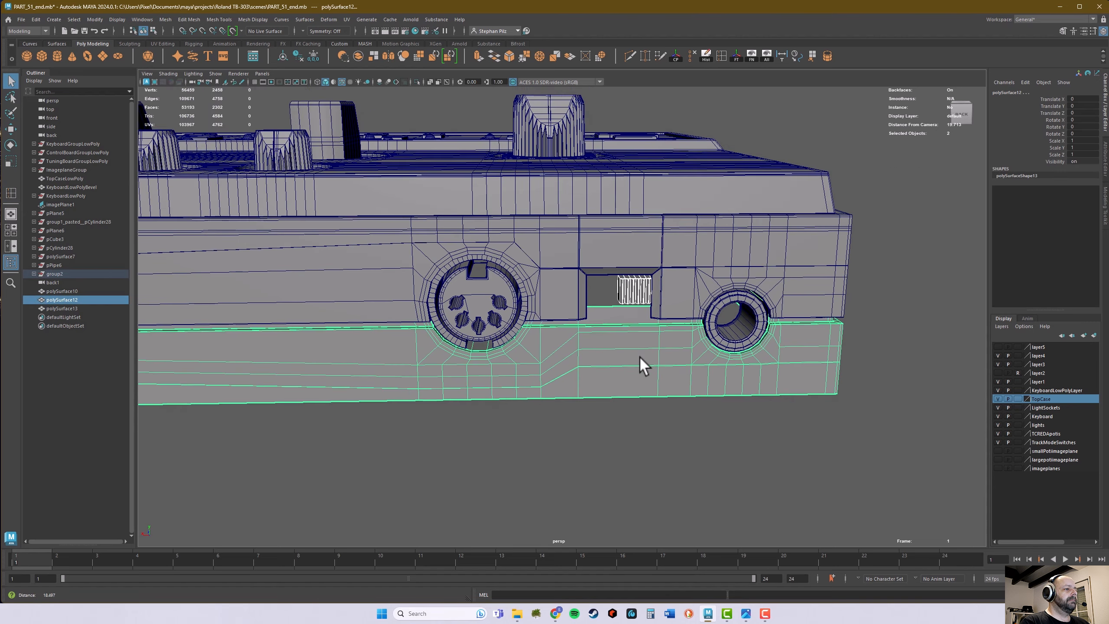
scroll(639, 356, up, 5)
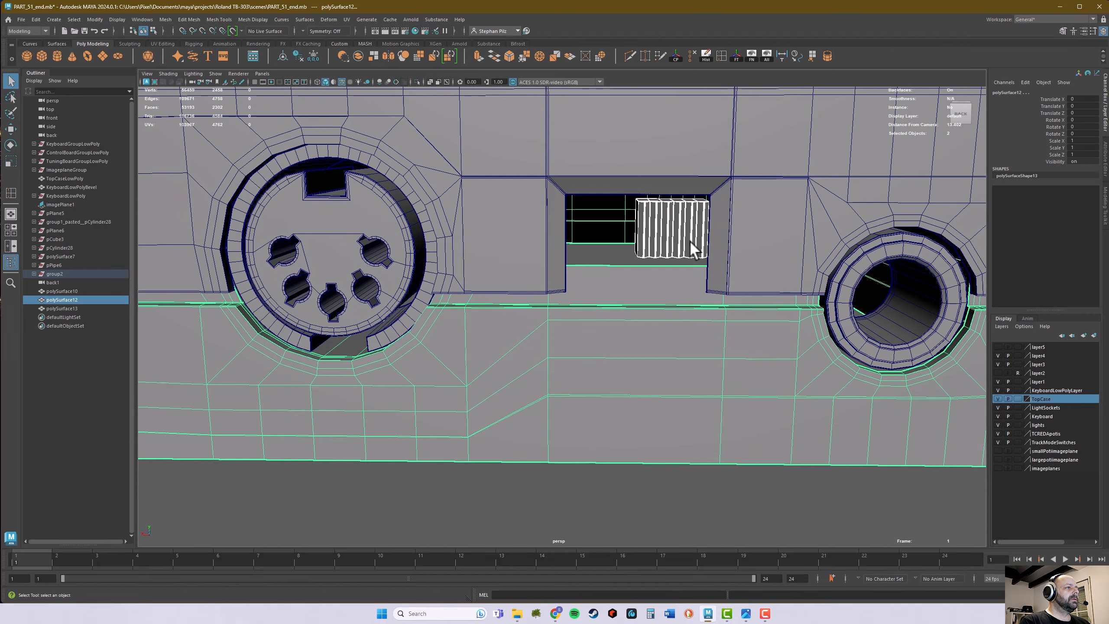
alt+drag(685, 269, 723, 317)
key(alt+h)
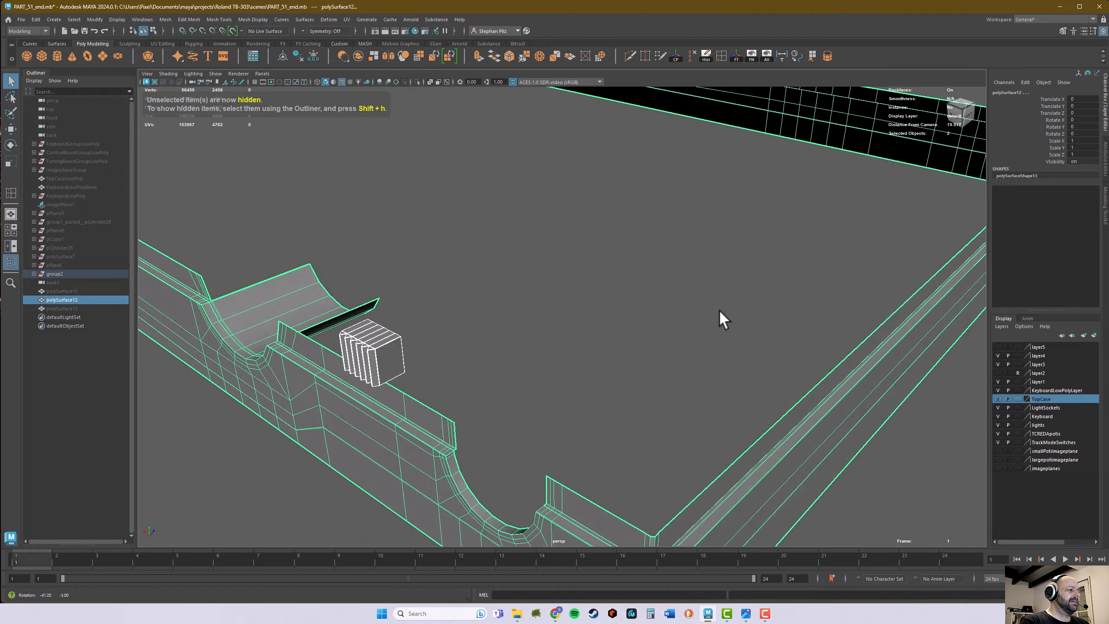
Step: Create a polygon cube and move it behind the slide switch, to about X -11.592, Y -1.532, Z -5.958
alt+middle_drag(723, 317, 725, 280)
alt+drag(725, 279, 760, 272)
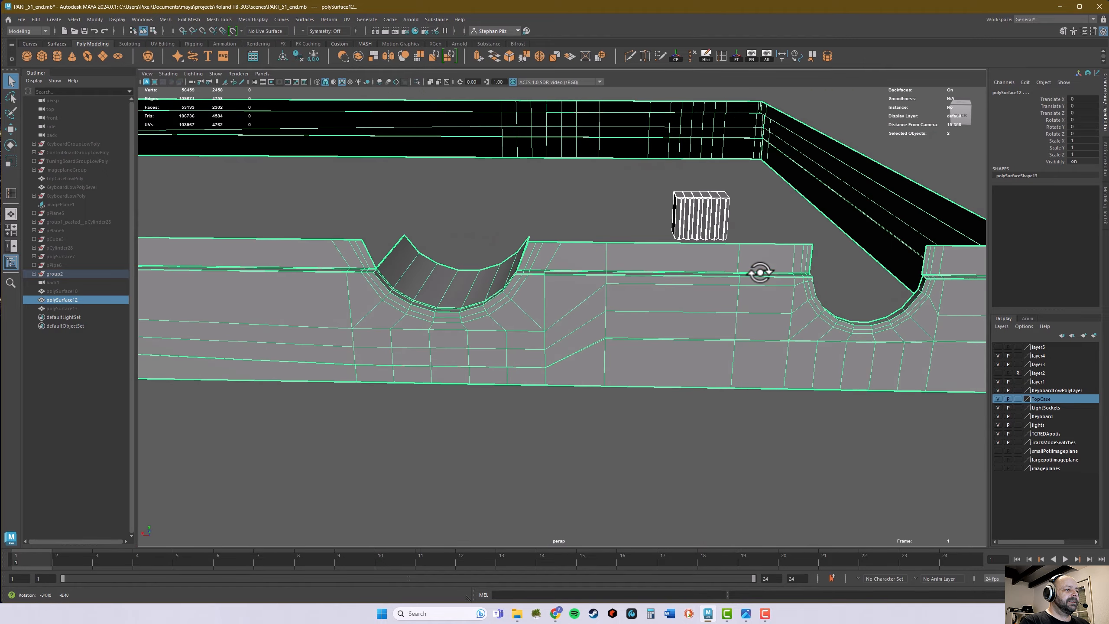
alt+middle_drag(759, 271, 698, 300)
mouse_move(698, 299)
alt+mouse_down()
mouse_move(703, 284)
mouse_move(701, 301)
alt+mouse_up()
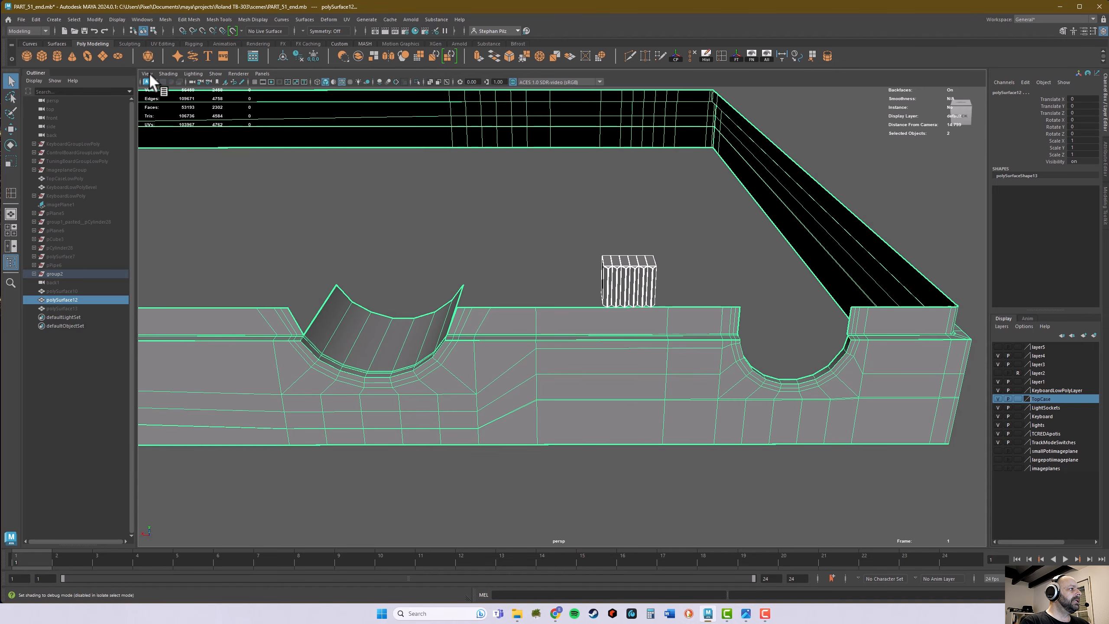
click(45, 63)
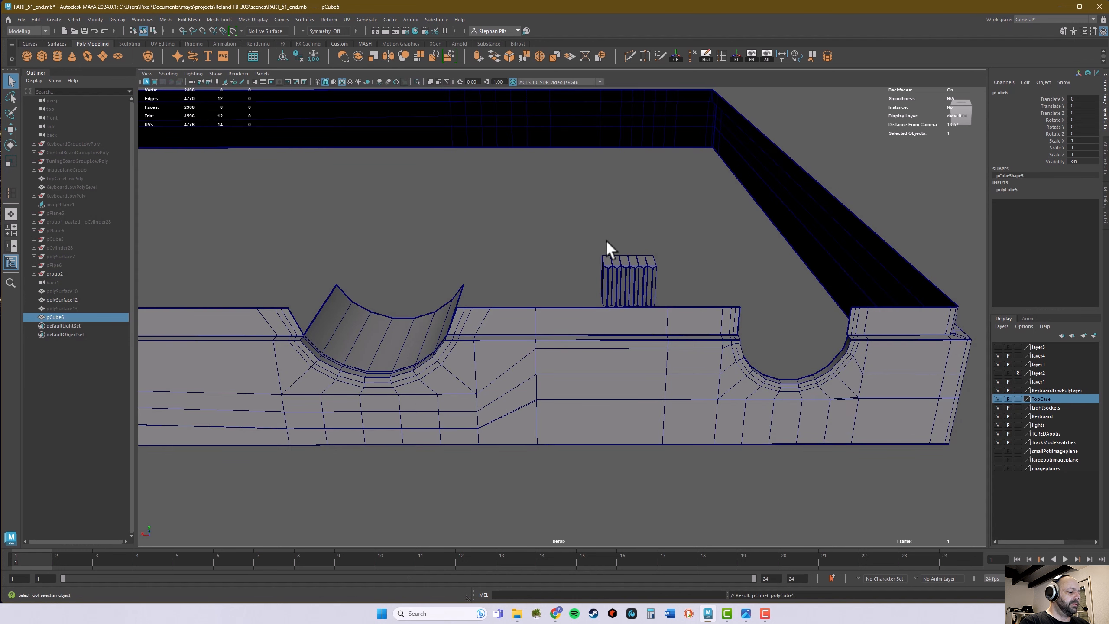
key(w)
alt+right_drag(700, 232, 322, 241)
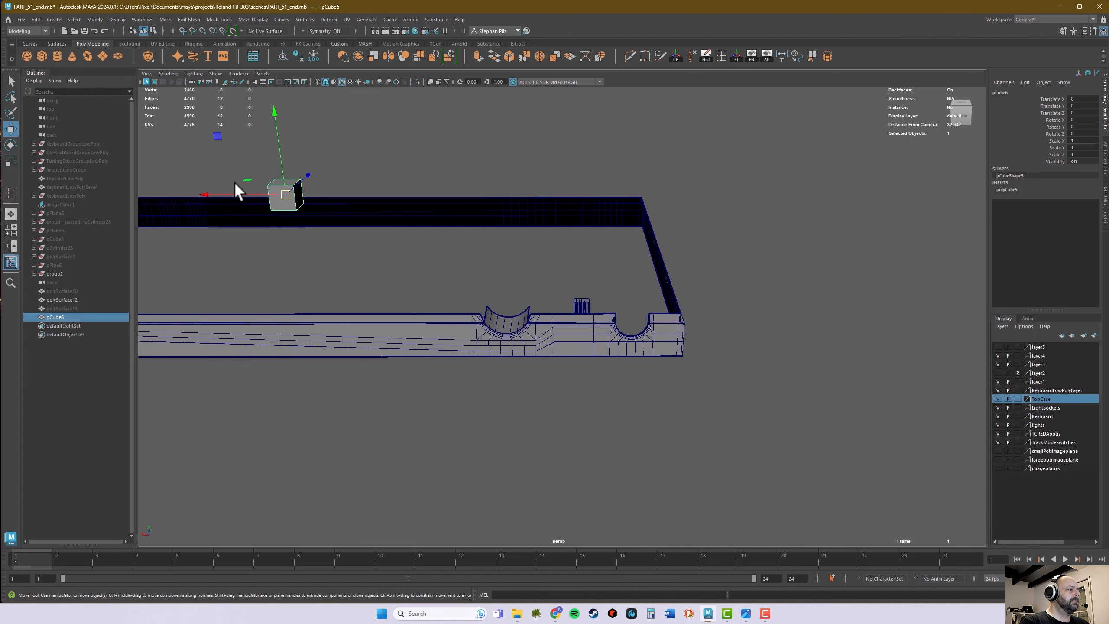
click(268, 194)
drag(489, 210, 535, 210)
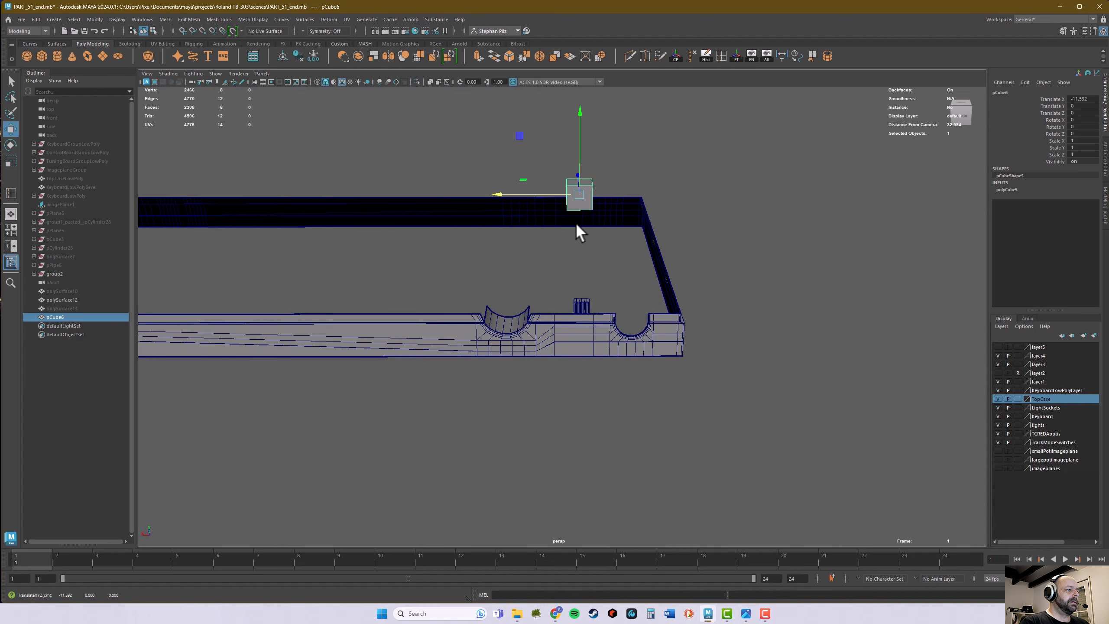
alt+drag(580, 146, 567, 241)
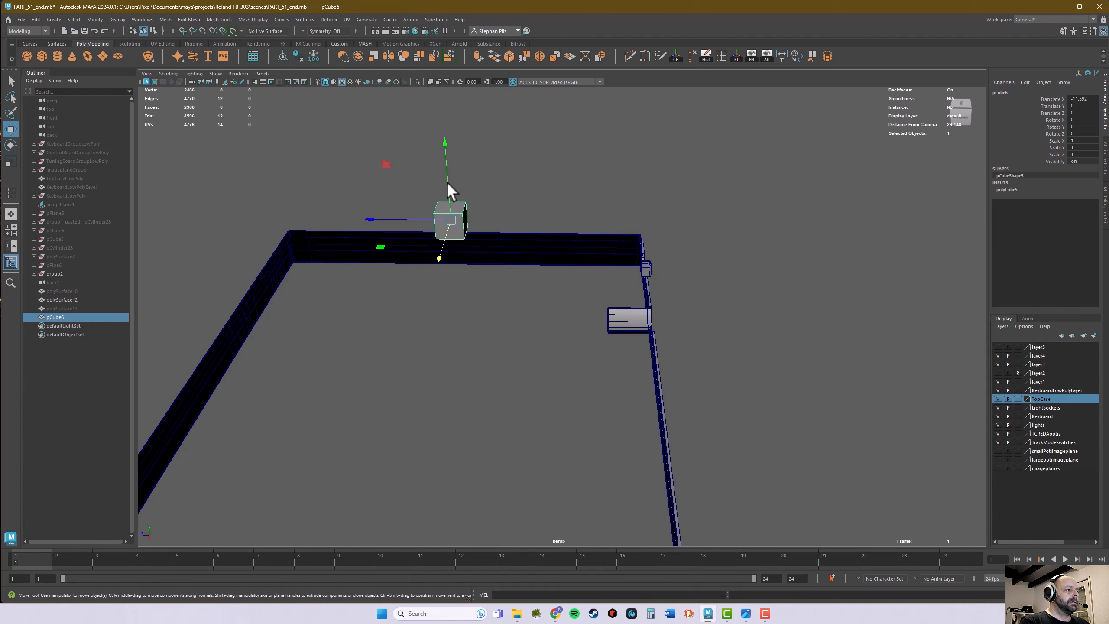
drag(448, 184, 449, 254)
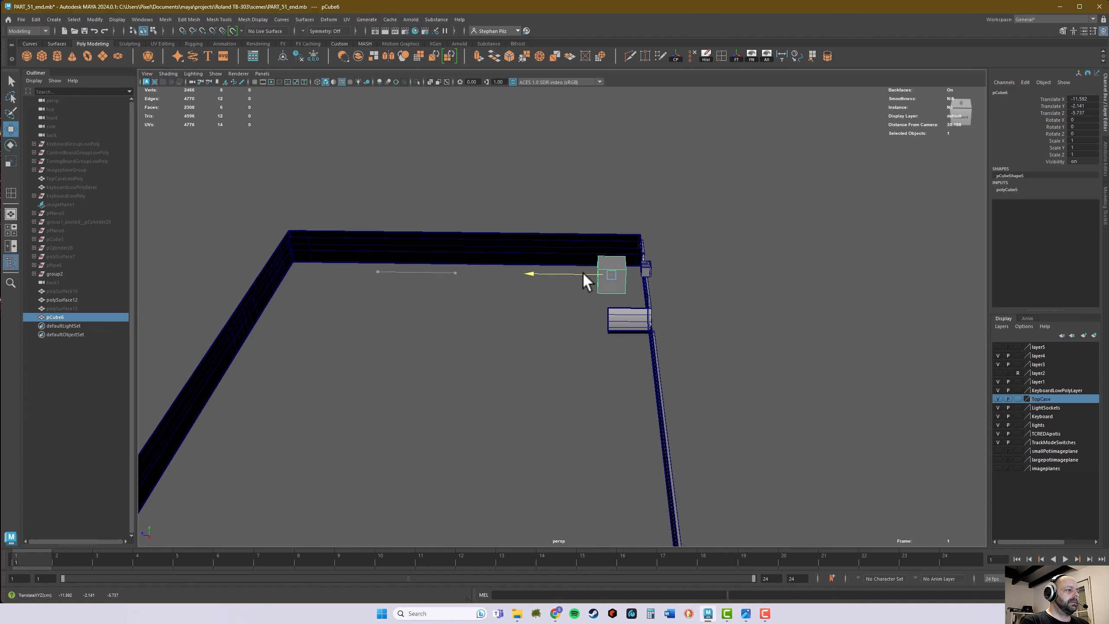
drag(583, 272, 589, 271)
alt+drag(717, 295, 624, 284)
drag(590, 250, 553, 310)
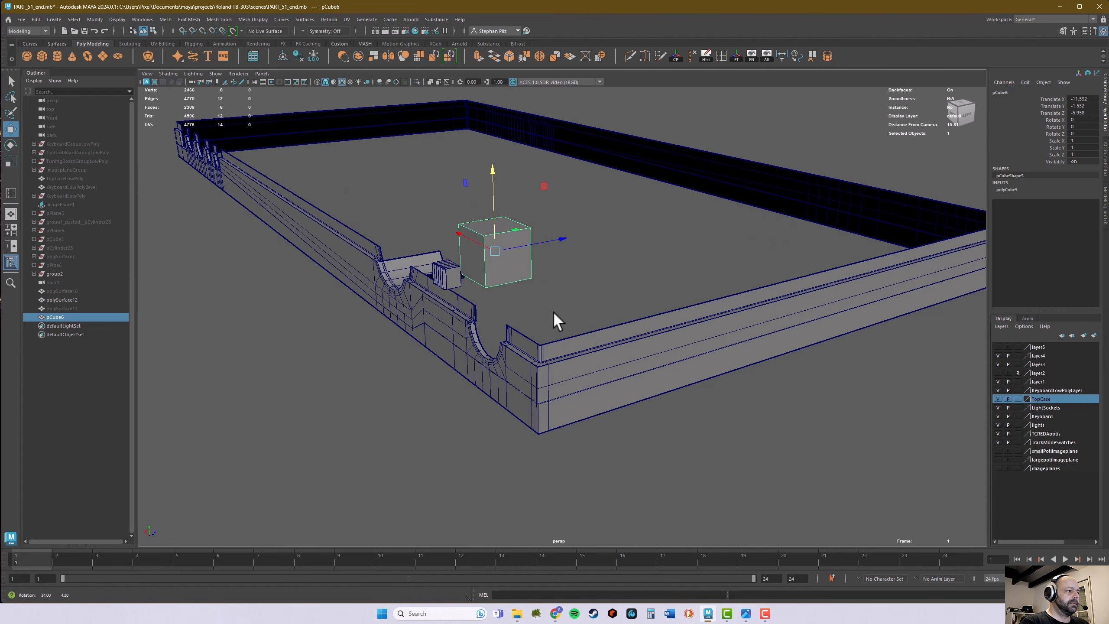
Step: Lower the cube beside the slide switch to about Y -1.78, and delete the cube
scroll(553, 311, up, 5)
scroll(553, 309, up, 4)
alt+middle_drag(395, 294, 562, 383)
scroll(656, 353, up, 5)
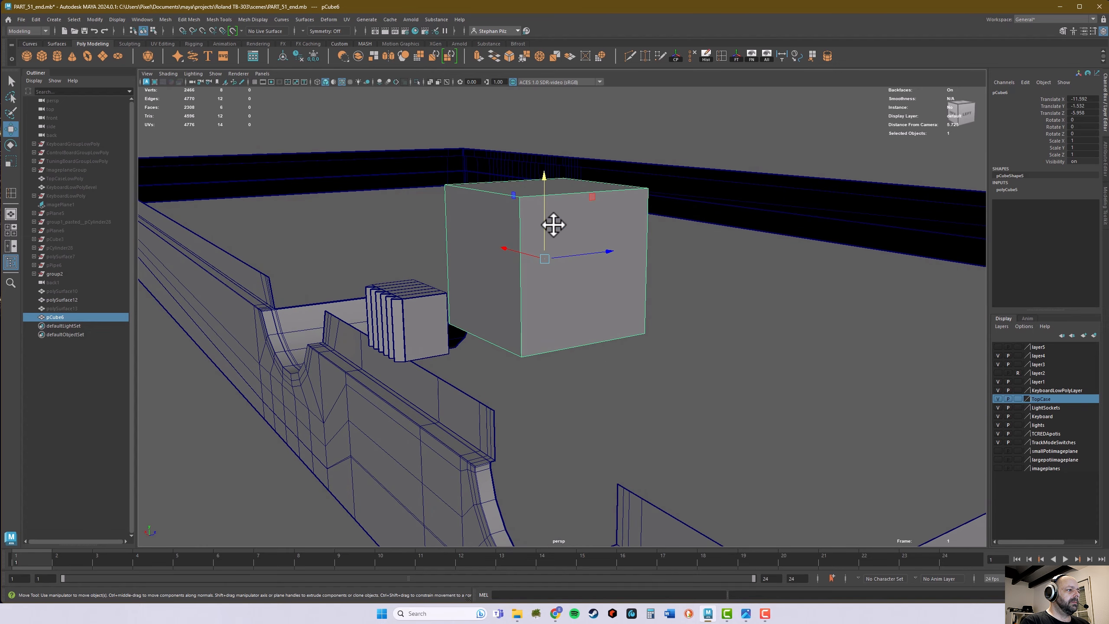
drag(543, 186, 542, 221)
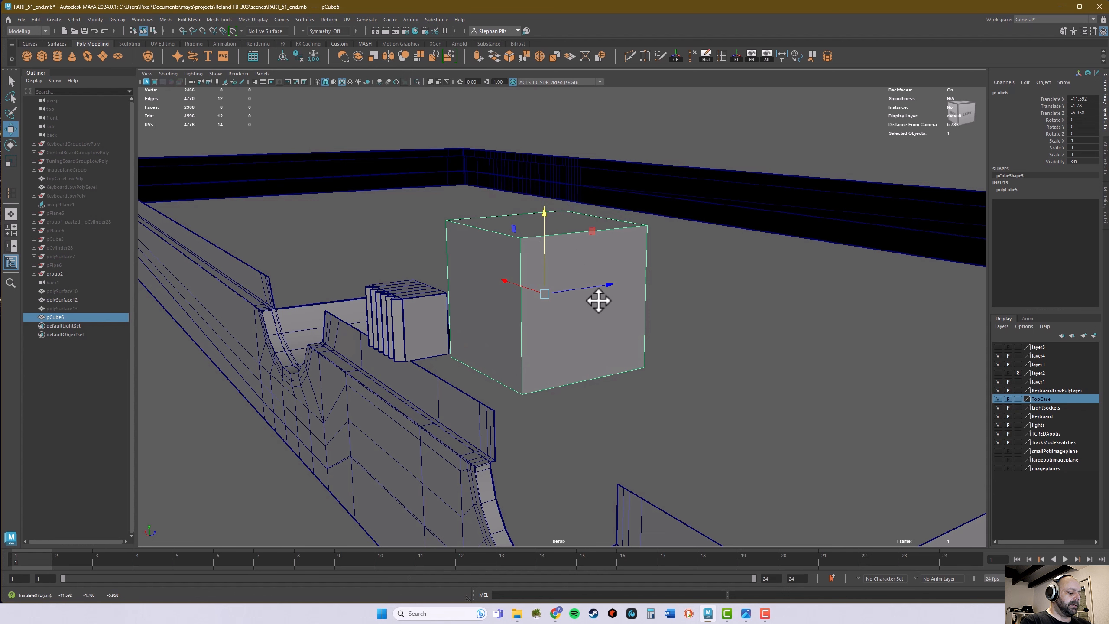
key(Delete)
alt+drag(686, 303, 603, 273)
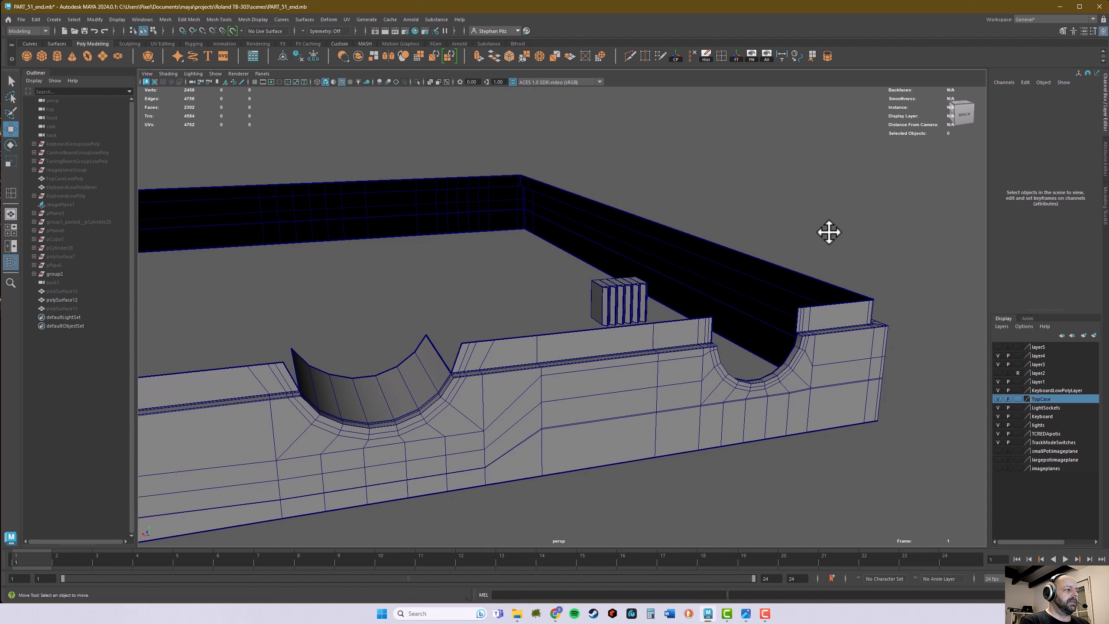